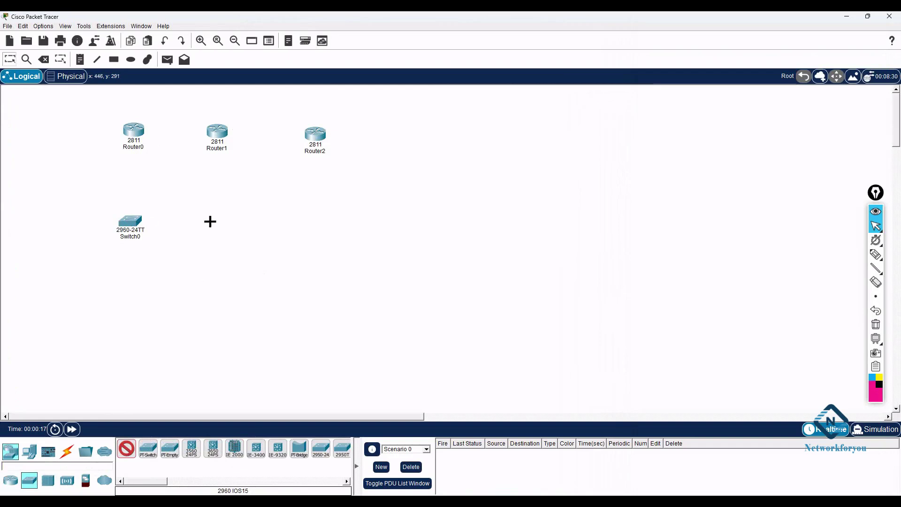
Step: Place another 2960 switch and six generic PCs, PC0–PC5, two beneath each switch
click(300, 221)
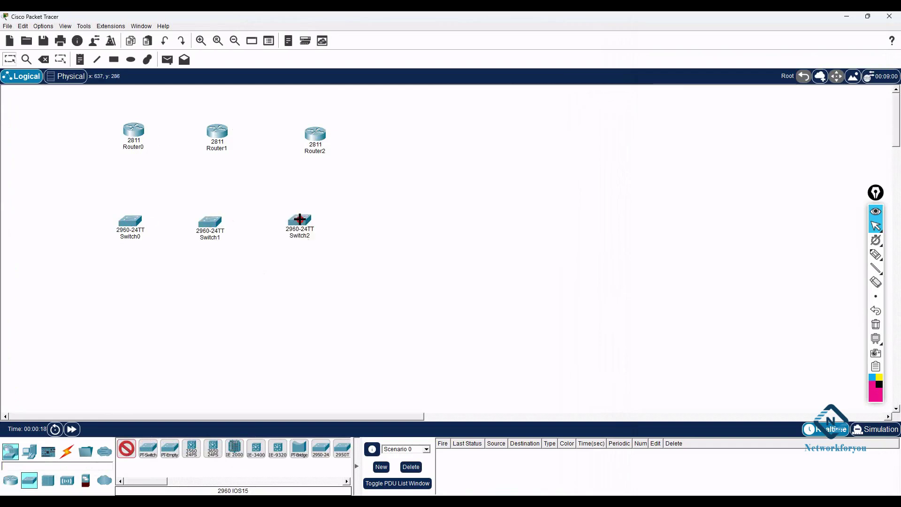
click(26, 452)
click(126, 449)
click(64, 315)
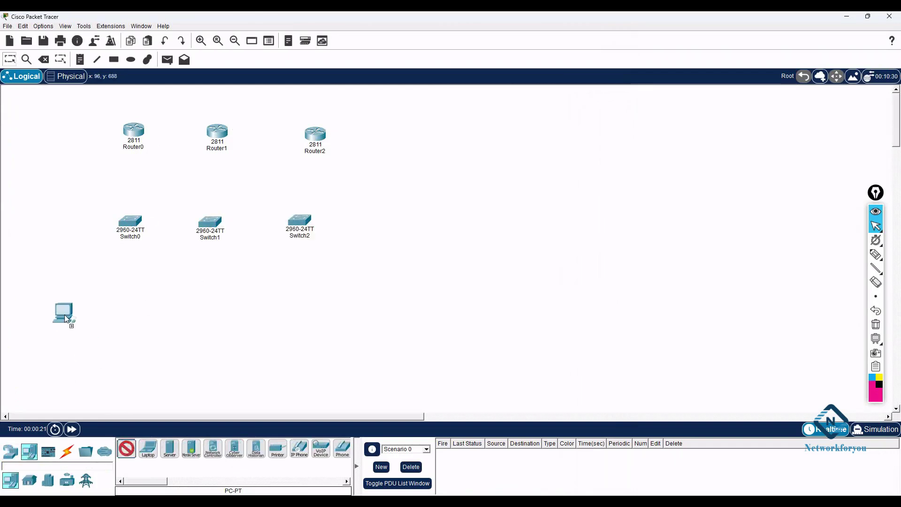
click(100, 315)
click(188, 315)
click(216, 315)
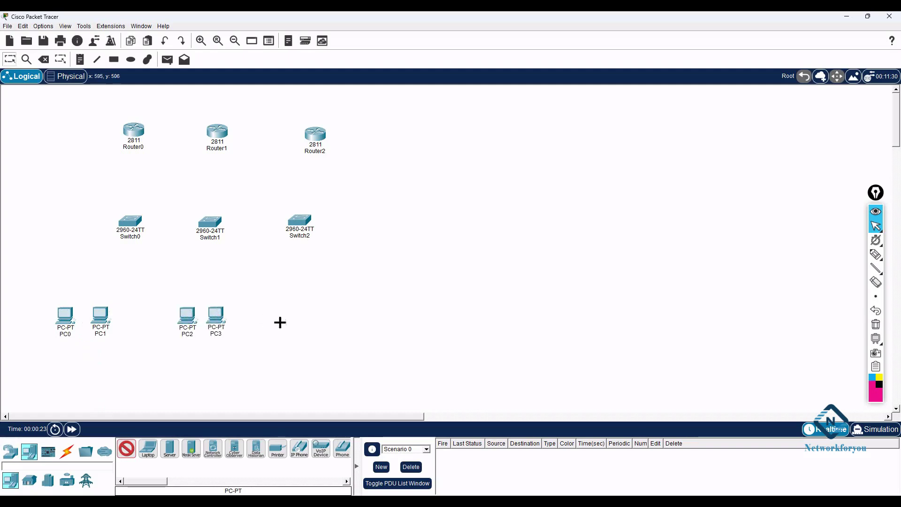
click(298, 322)
click(341, 323)
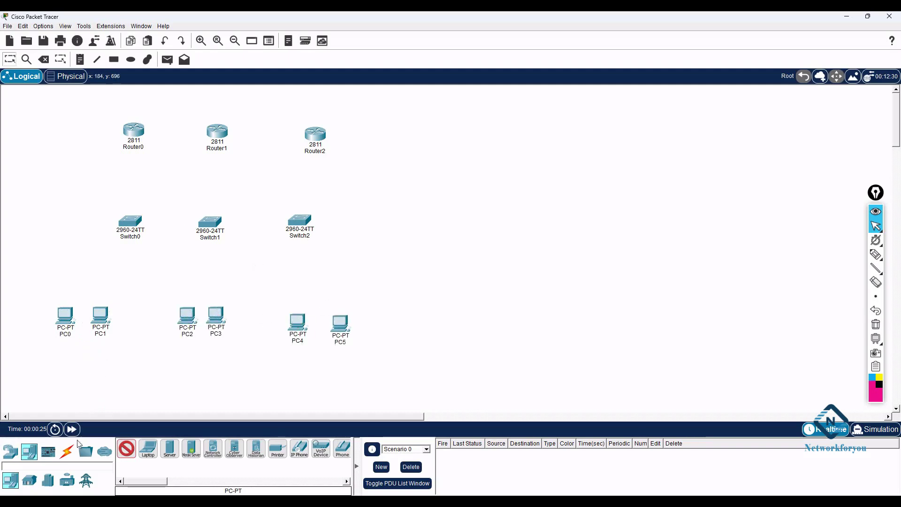
Step: Choose the Automatic connection cable and begin a link from PC0
click(67, 452)
click(126, 449)
click(64, 315)
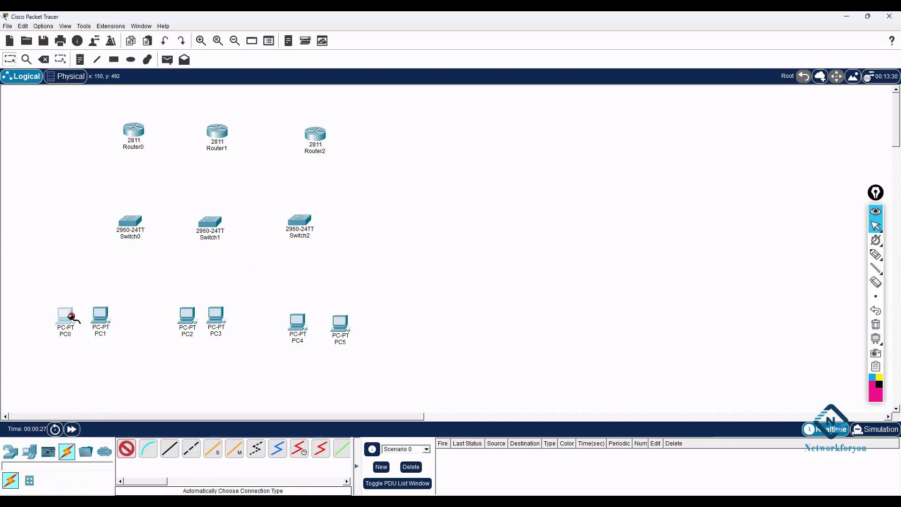
Step: Cable PC0 and PC1 to Switch0, PC2 and PC3 to Switch1, and PC4 and PC5 to Switch2
click(128, 223)
click(101, 315)
click(130, 221)
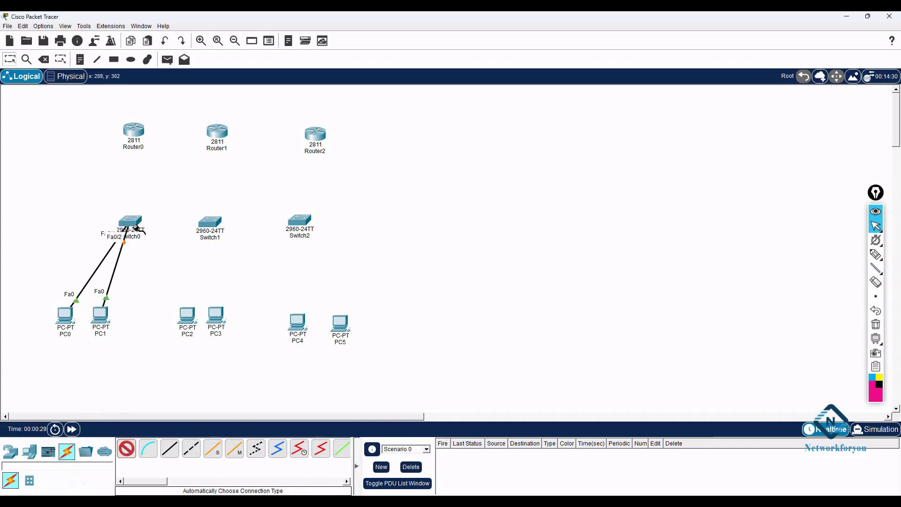
click(207, 231)
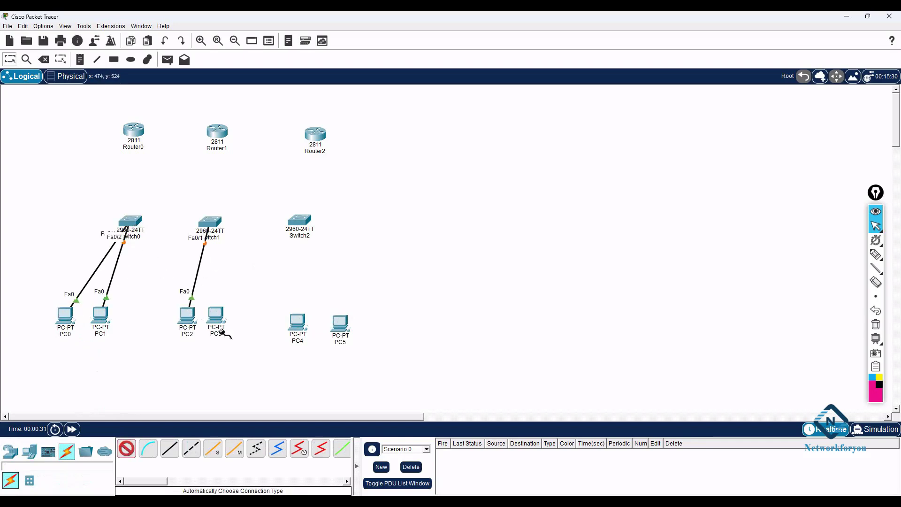
click(216, 316)
click(212, 225)
click(299, 320)
click(306, 222)
click(341, 325)
click(305, 222)
Step: Link Switch0 to Router0, Switch1 to Router1, Switch2 to Router2, and Router0 to Router1
click(130, 220)
click(134, 136)
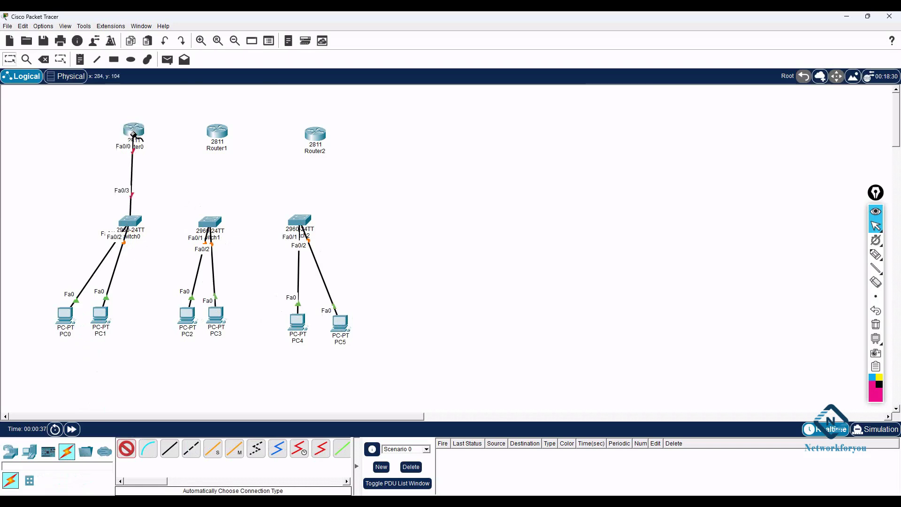
click(211, 222)
click(218, 135)
click(300, 220)
click(315, 134)
click(135, 133)
click(218, 134)
Step: Attempt a Router1–Router2 link, then dismiss the no-free-port error and cancel the cable
click(219, 134)
click(315, 134)
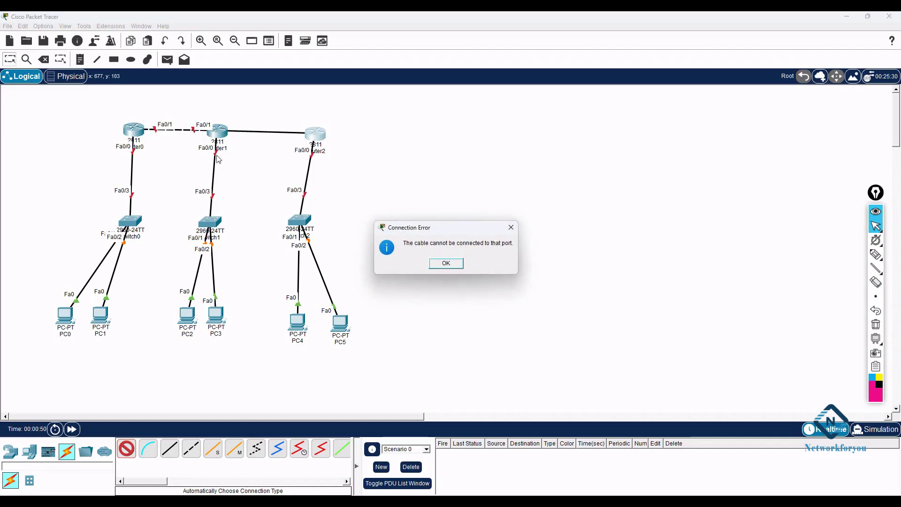
click(445, 266)
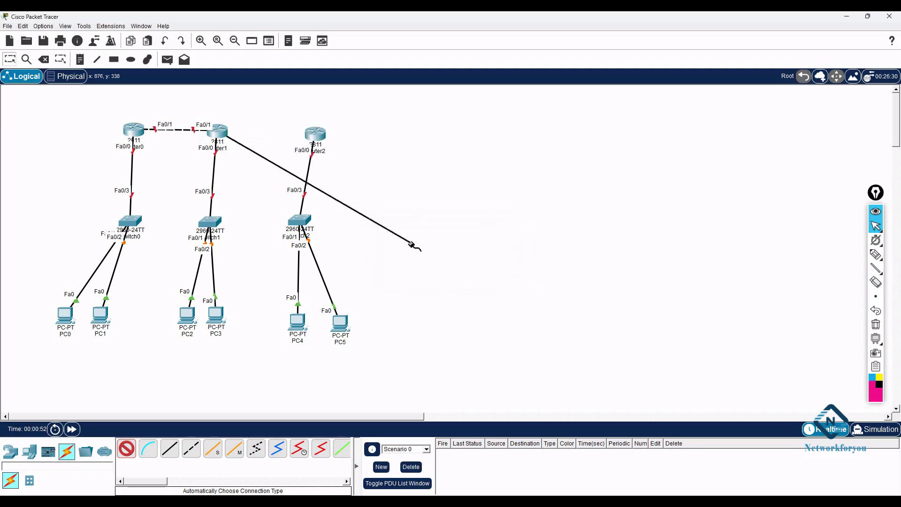
key(Escape)
Step: Power off Router1 on its Physical tab and view the NM-2FE2W module details
click(218, 133)
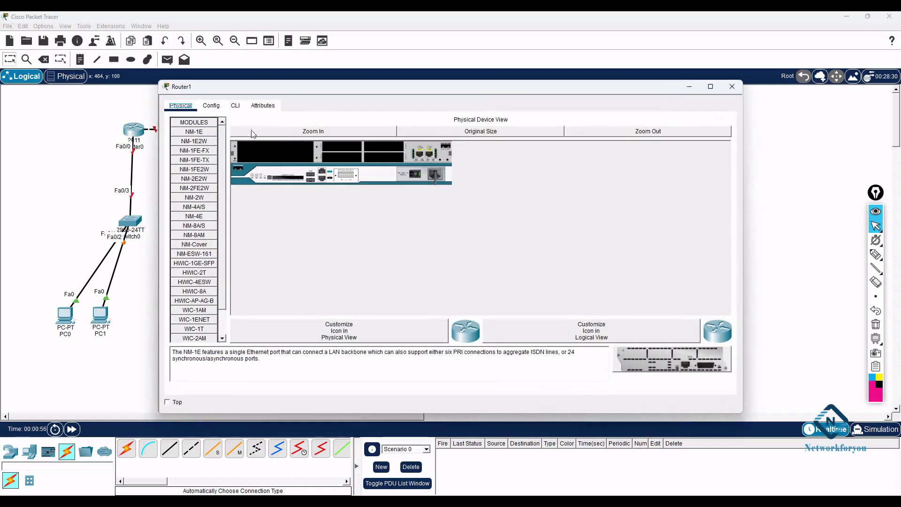
click(415, 175)
click(207, 189)
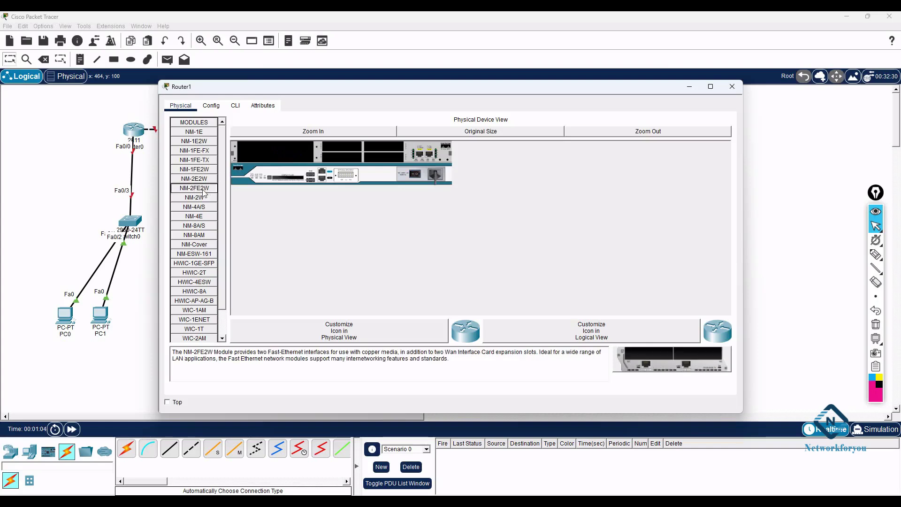
drag(178, 355, 392, 353)
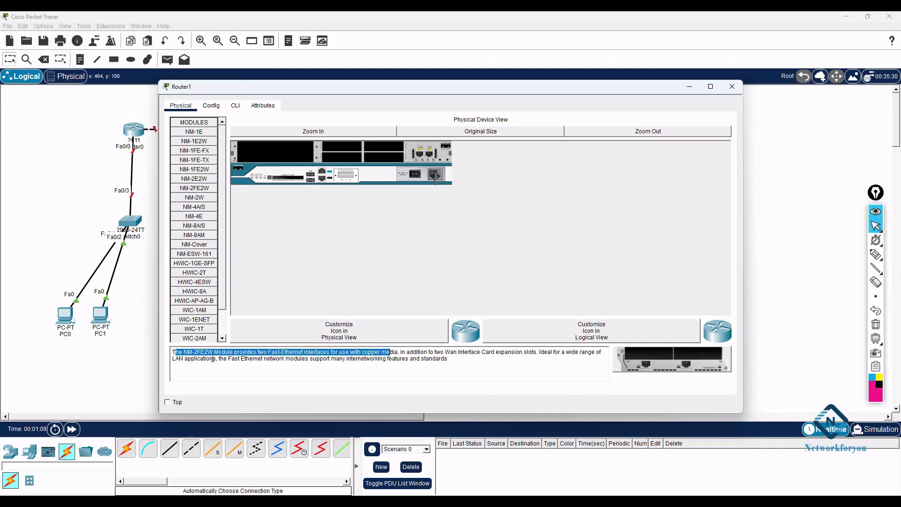
Step: Install the NM-2FE2W module into Router1's empty network-module slot
drag(257, 353, 328, 353)
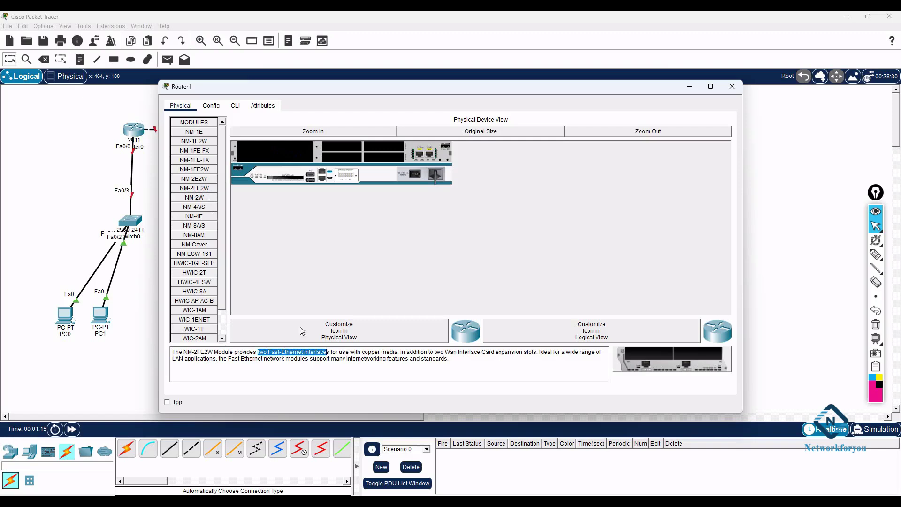
click(286, 314)
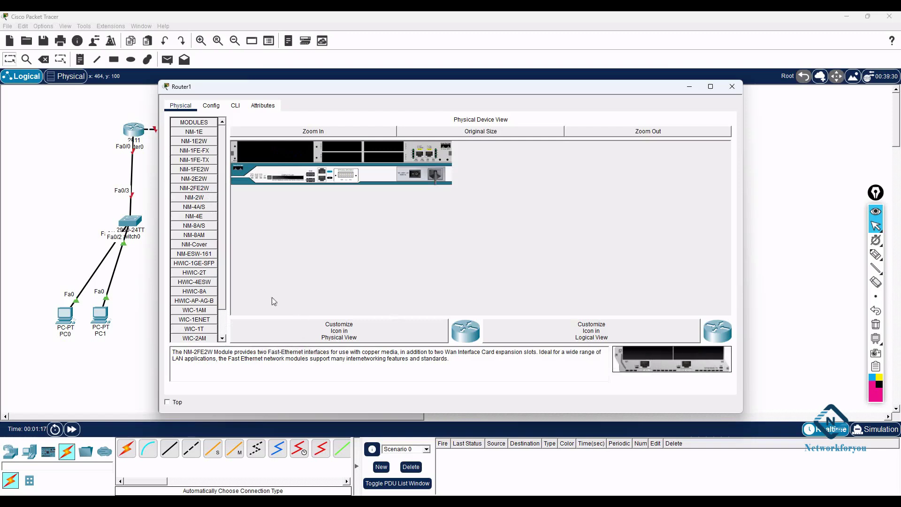
drag(195, 191, 183, 238)
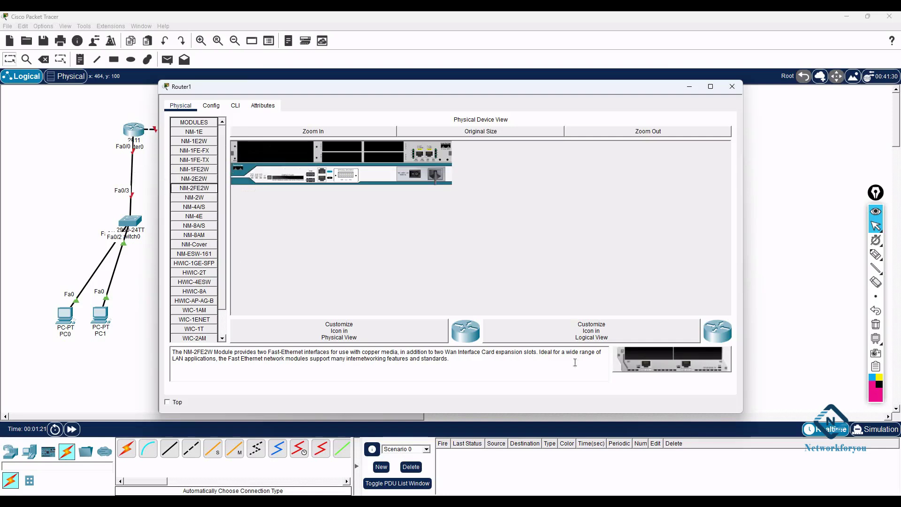
drag(651, 367, 278, 156)
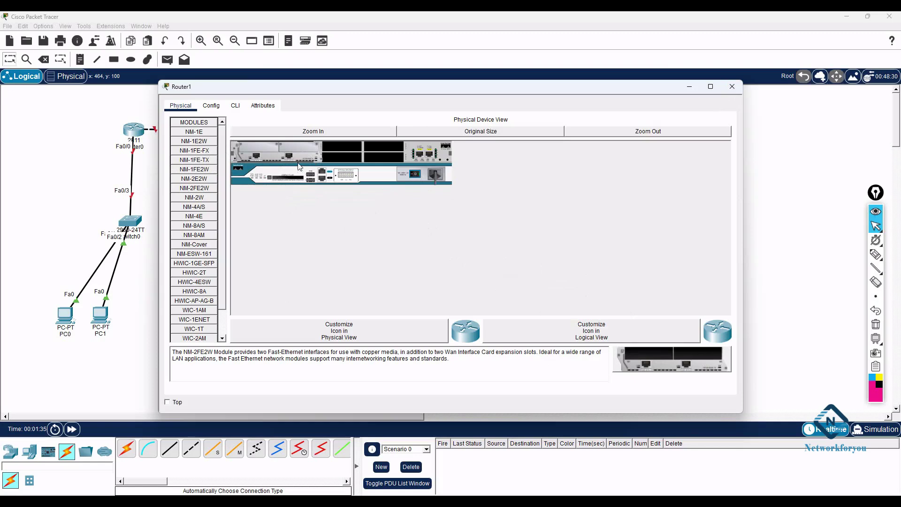
Step: Cable Router1's new Fa1/0 port to Router2 with the Automatic connection
click(733, 86)
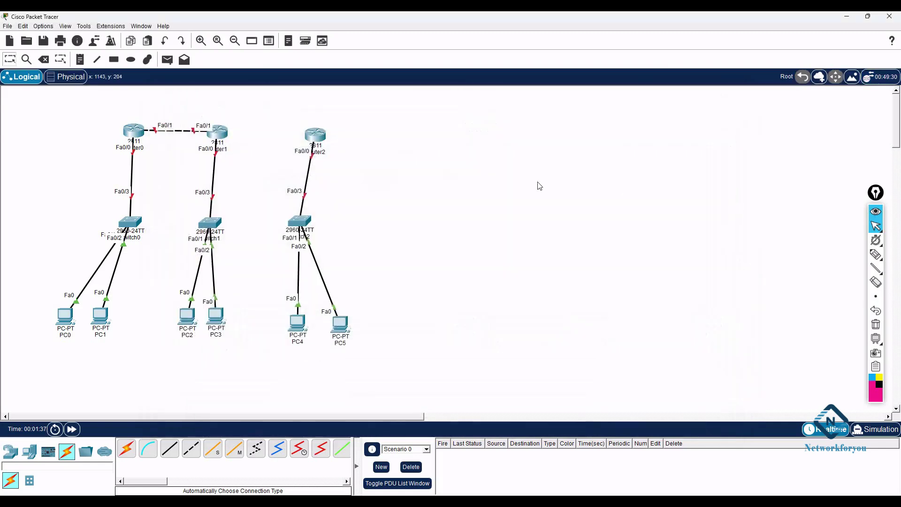
click(126, 448)
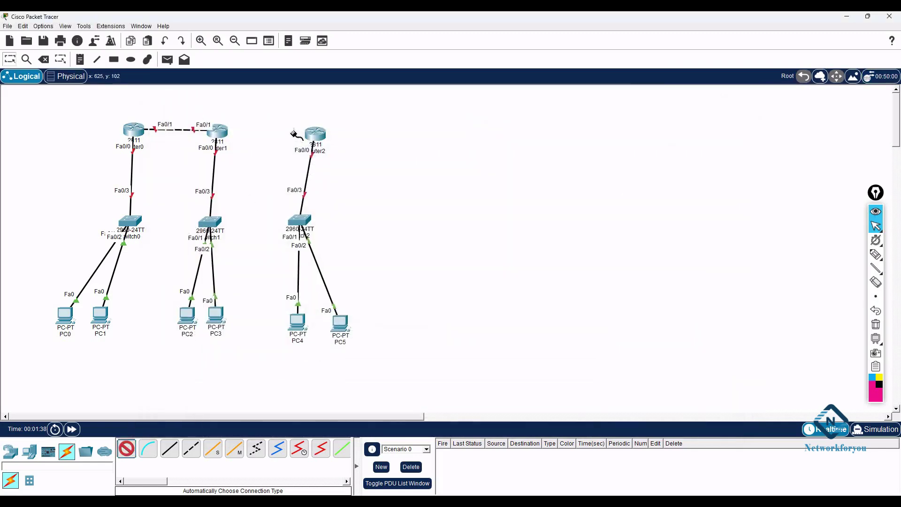
click(228, 137)
click(316, 136)
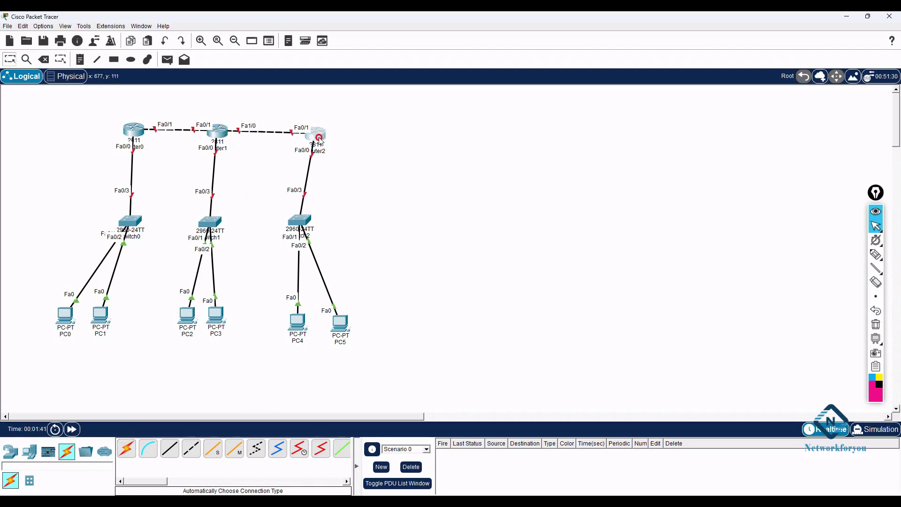
Step: Drag Router0, Router1 and Router2 upward into a row along the top
drag(319, 139, 314, 131)
drag(133, 129, 59, 118)
click(214, 136)
mouse_move(214, 136)
mouse_down()
mouse_move(179, 119)
mouse_move(194, 119)
mouse_up()
click(316, 128)
drag(317, 129, 339, 110)
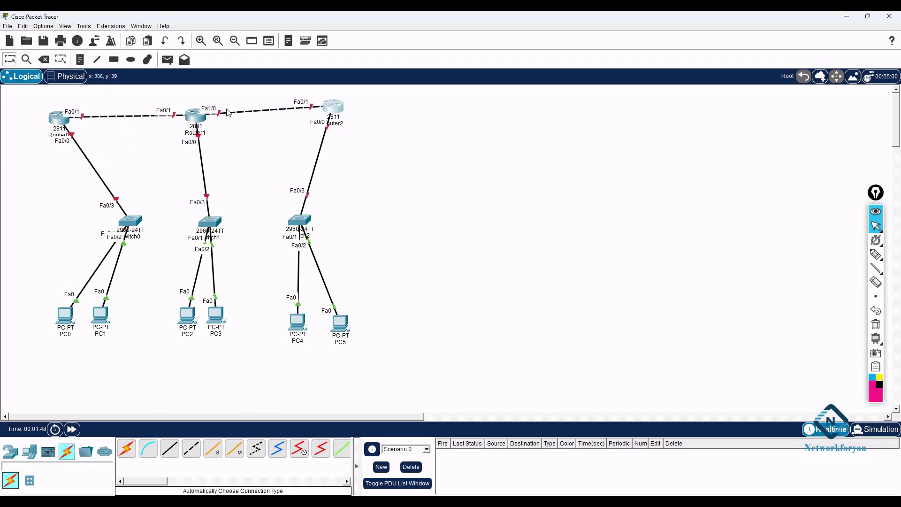
click(49, 115)
drag(49, 116, 49, 120)
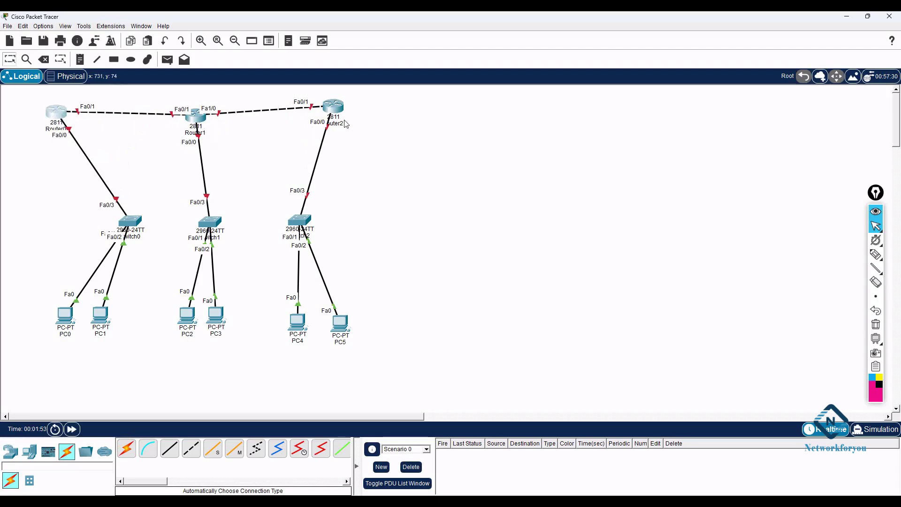
Step: Rename the three routers R1, R2 and R3
click(62, 130)
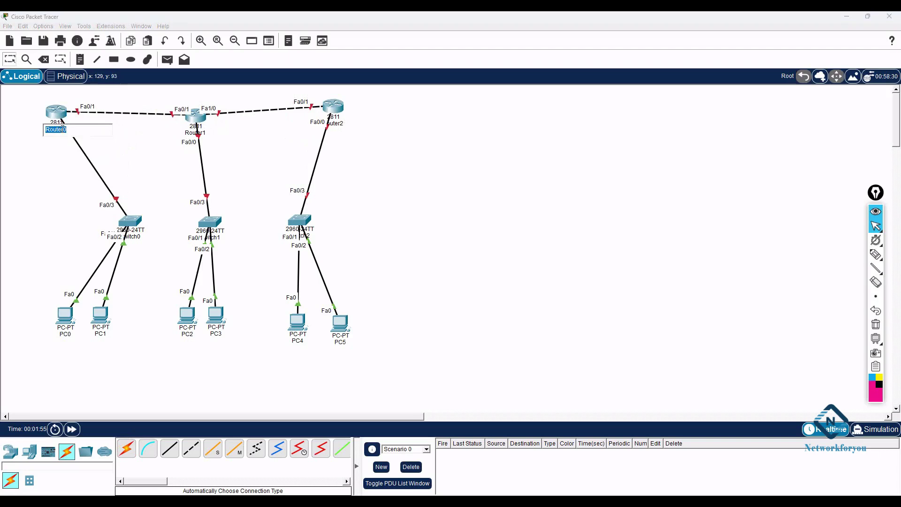
text(R1)
key(Return)
click(186, 135)
text(R1)
key(Return)
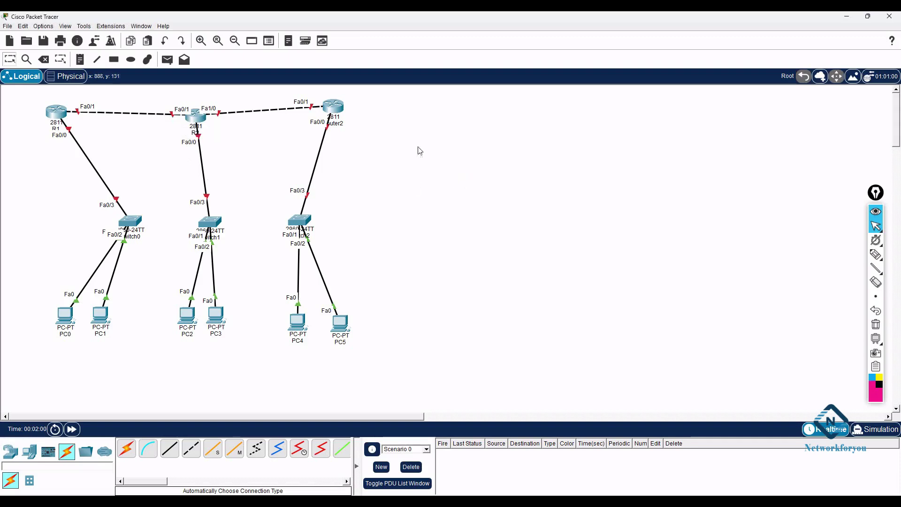
click(339, 128)
text(R3)
key(Return)
Step: Move the first switch and its PCs under R1 and rename the switch SW1
drag(140, 226, 67, 212)
drag(65, 313, 26, 271)
drag(100, 314, 92, 272)
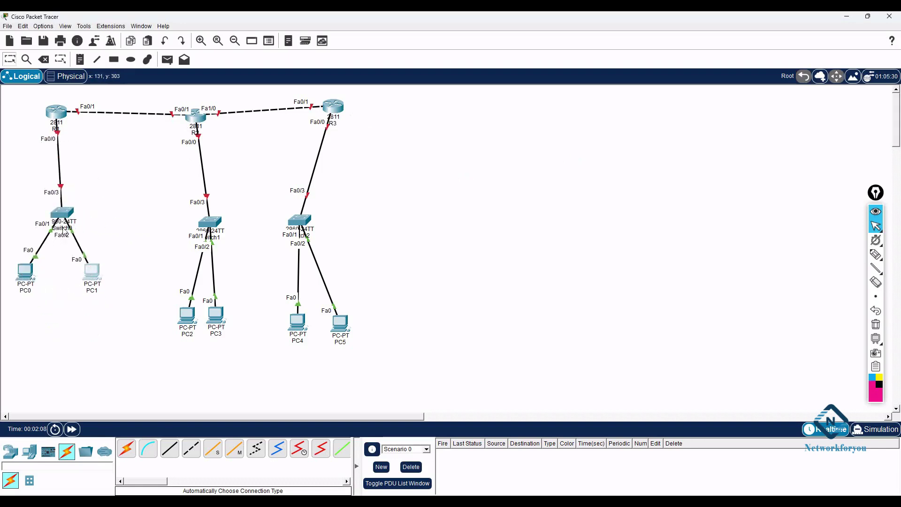
click(66, 229)
text(SW1)
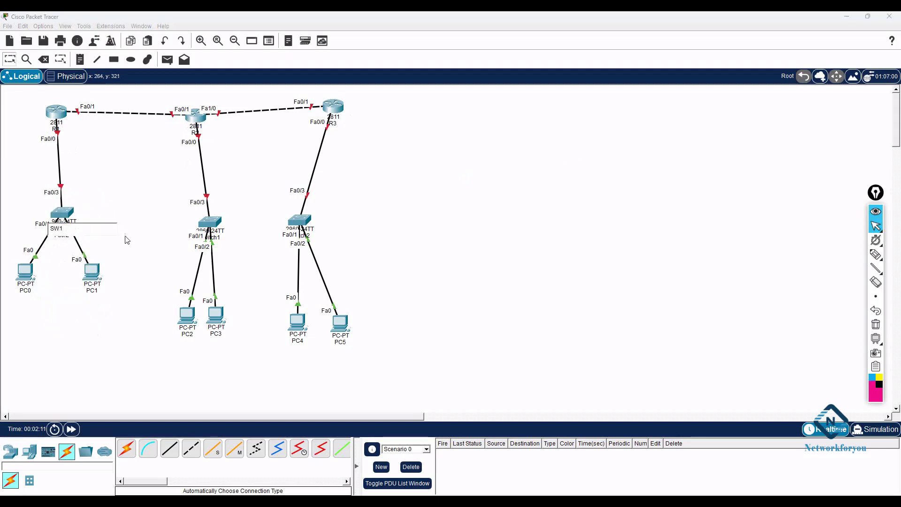
key(Return)
Step: Spread PC2 and PC3 apart and rename the second switch SW2
drag(195, 319, 238, 305)
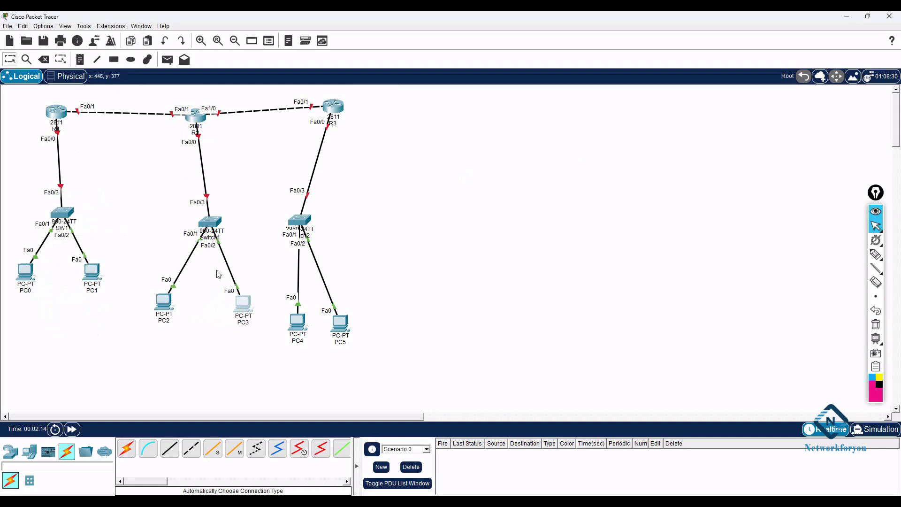
click(209, 238)
text(SW2)
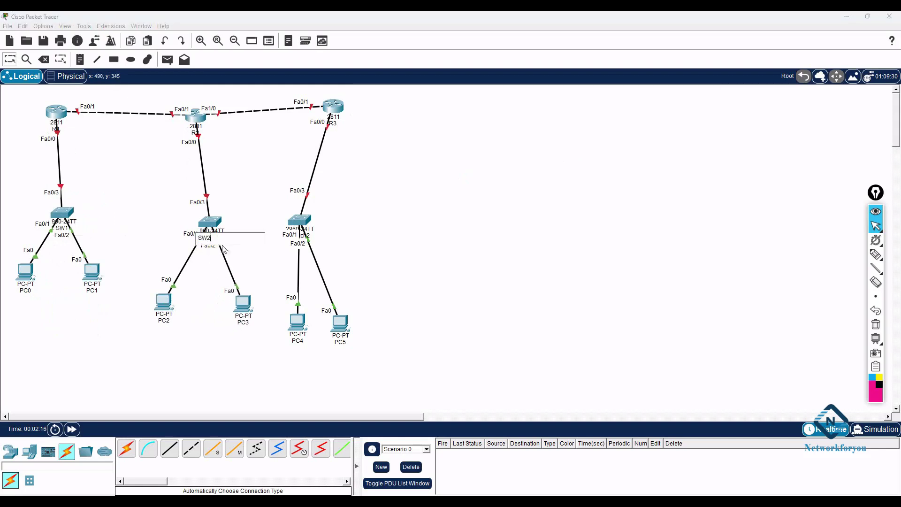
click(388, 252)
Step: Spread PC4 and PC5, move the third switch under R3, and rename it SW3
drag(298, 322, 276, 309)
drag(333, 318, 354, 315)
drag(301, 224, 337, 224)
click(332, 235)
text(SW3)
click(502, 270)
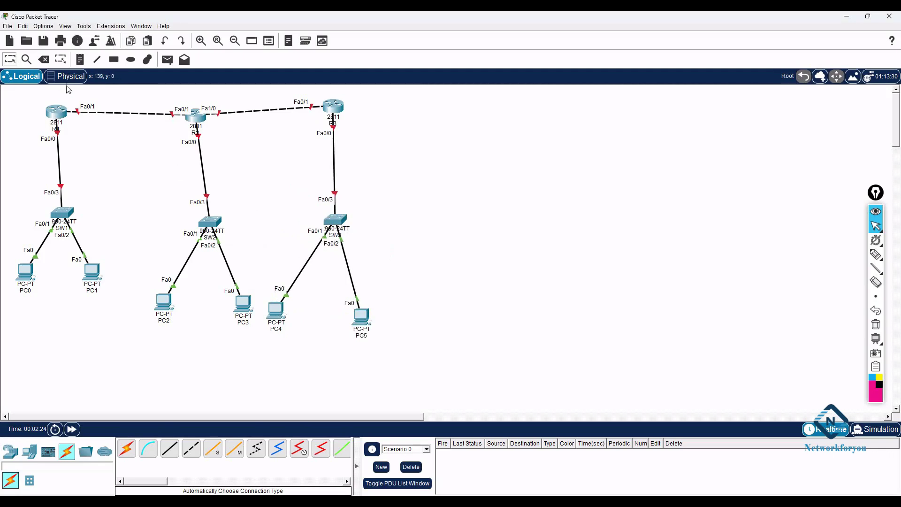
Step: Nudge SW1 and SW2 down-left and start a text note above R1
drag(57, 217, 50, 223)
drag(210, 221, 196, 229)
click(80, 59)
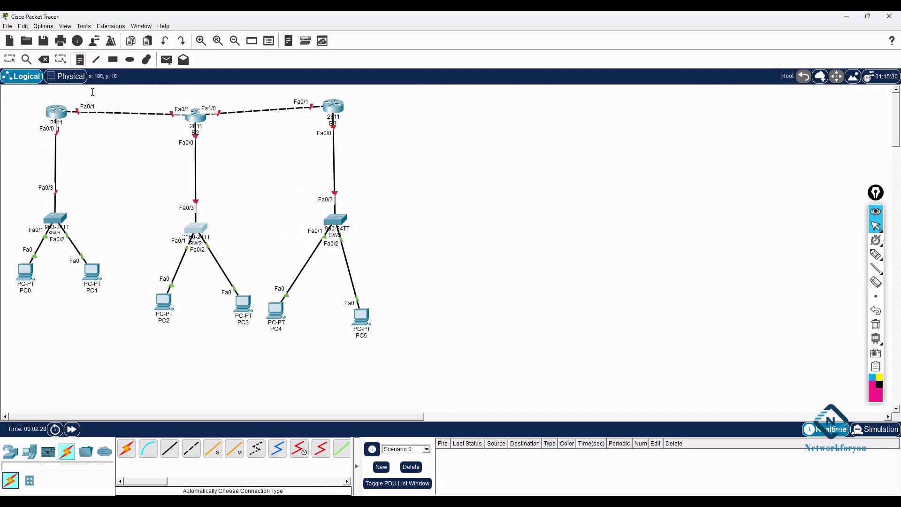
click(71, 96)
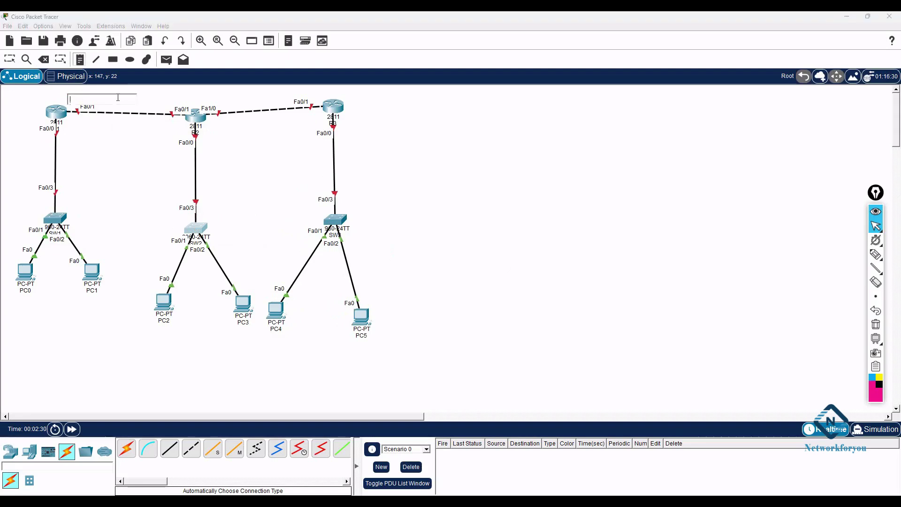
Step: Add notes 192.168.12.1/24 and 192.168.12.2/24 on the R1–R2 link and position them
text(192.168.12.1/24)
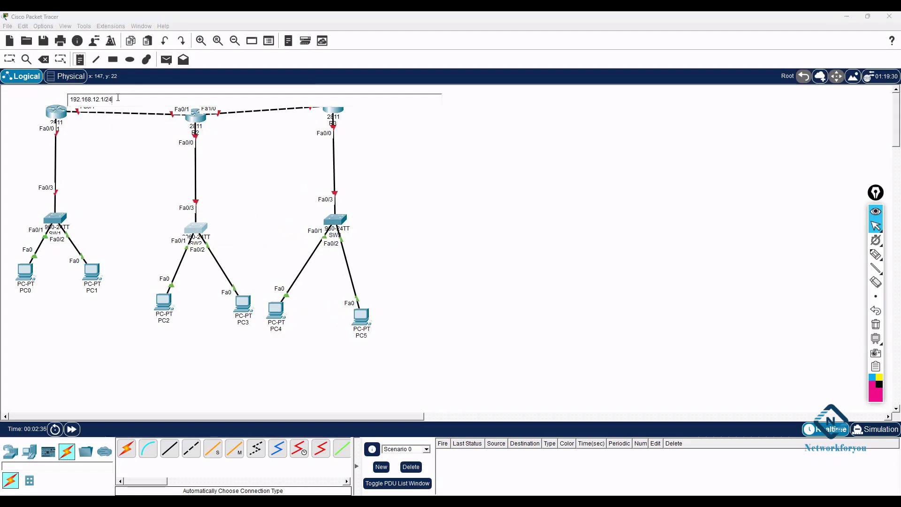
click(98, 133)
click(154, 97)
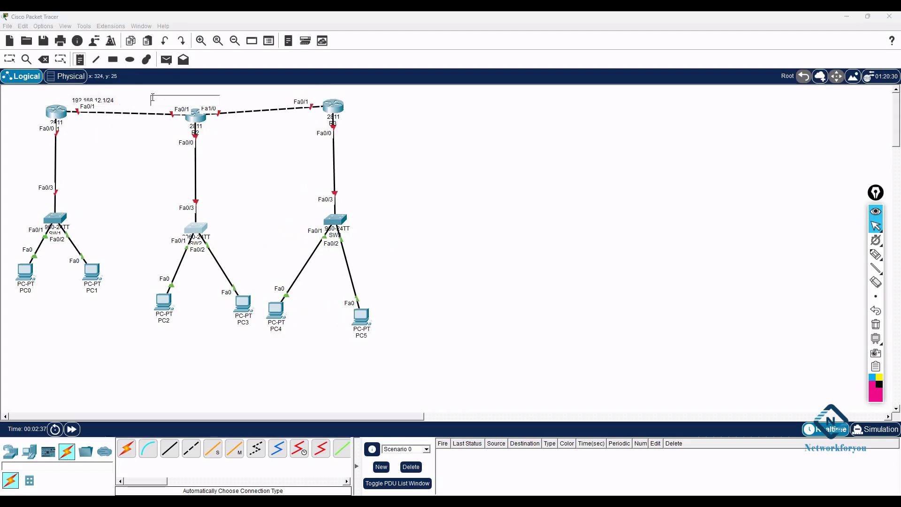
key(ctrl+v)
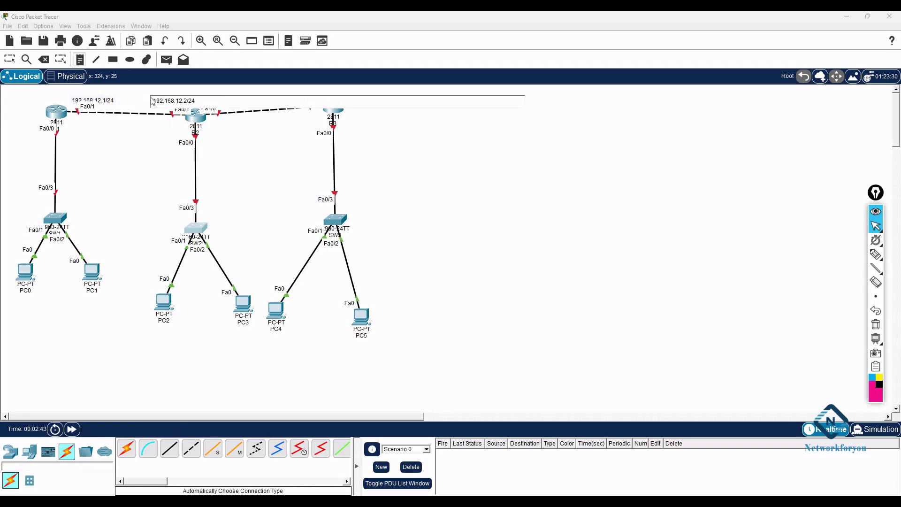
click(111, 134)
click(9, 59)
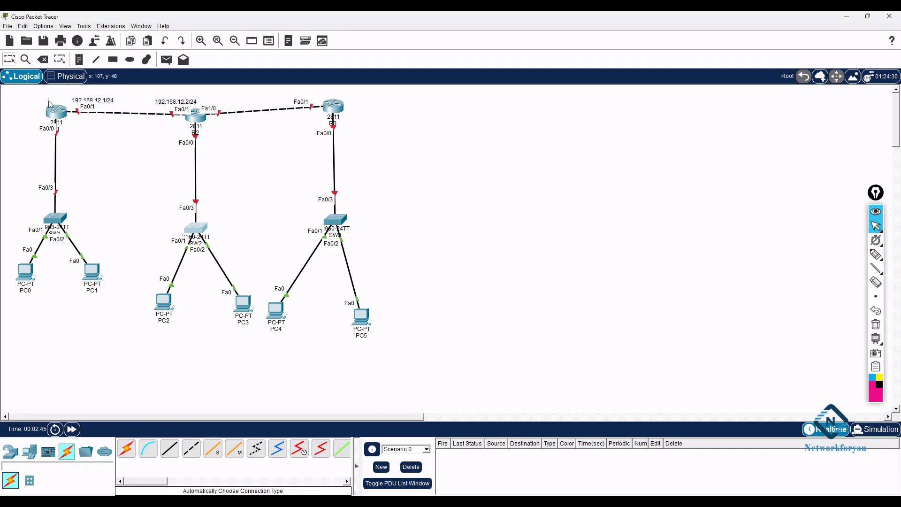
drag(103, 100, 96, 97)
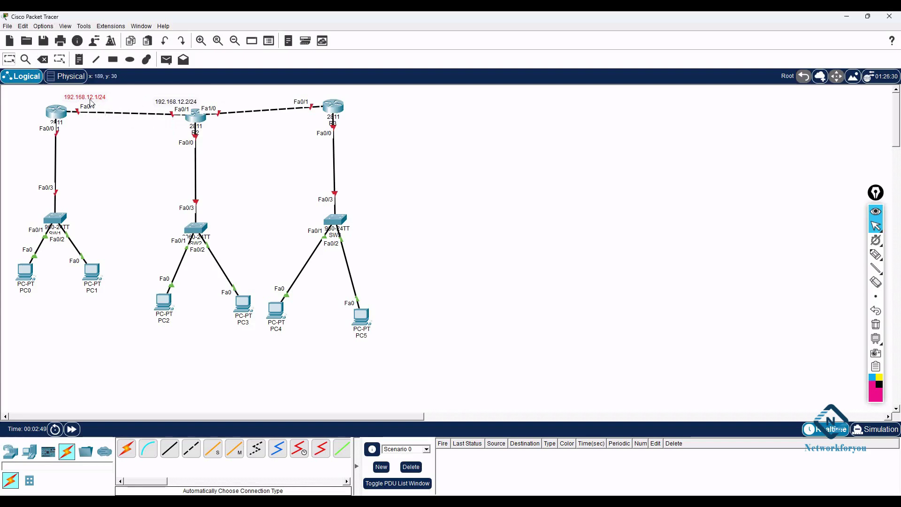
drag(181, 111, 171, 107)
Step: Add a 192.168.1.1/24 note beside the R1–SW1 link
click(79, 59)
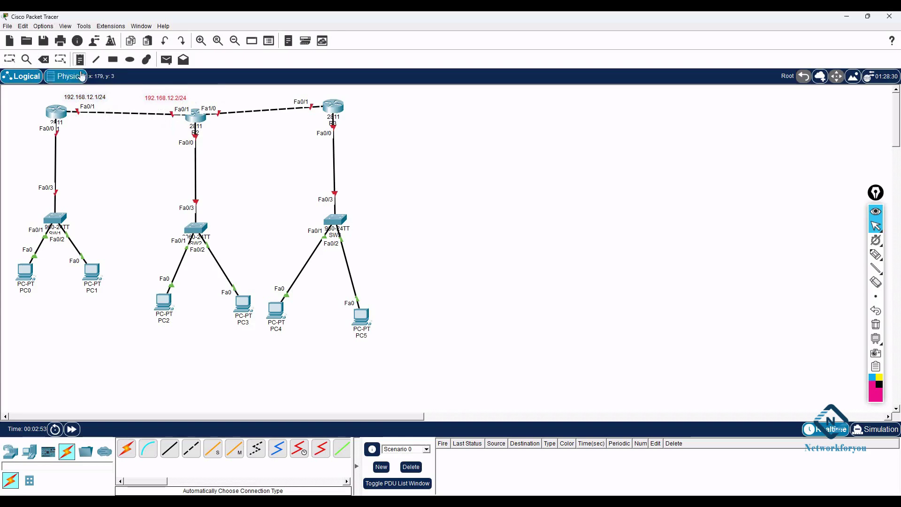
click(12, 131)
text(192.168.1.1/24)
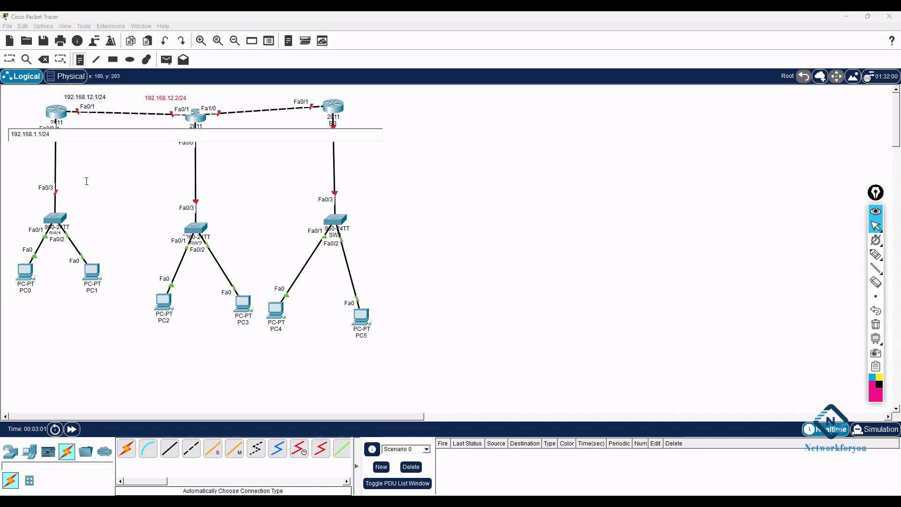
click(86, 181)
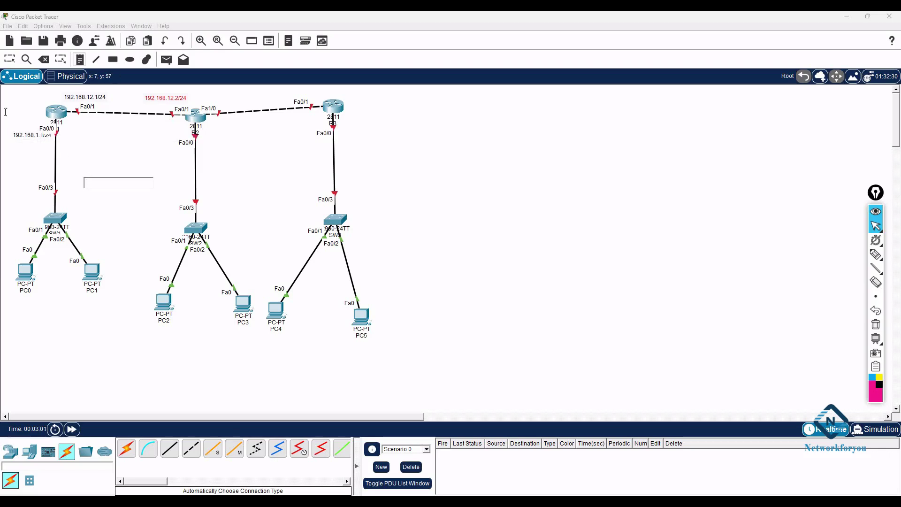
key(Escape)
mouse_move(37, 144)
mouse_down()
mouse_move(40, 136)
mouse_move(41, 284)
mouse_move(94, 274)
mouse_move(64, 155)
mouse_move(85, 140)
mouse_move(38, 133)
mouse_move(21, 142)
mouse_up()
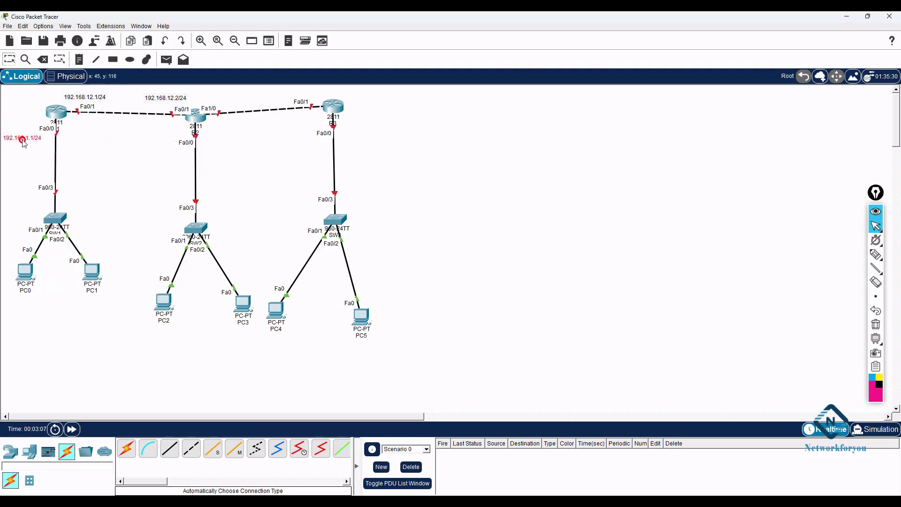
Step: Add LAN gateway notes 192.168.2.1/24 beside R2 and 192.168.3.1/24 beside R3
click(79, 59)
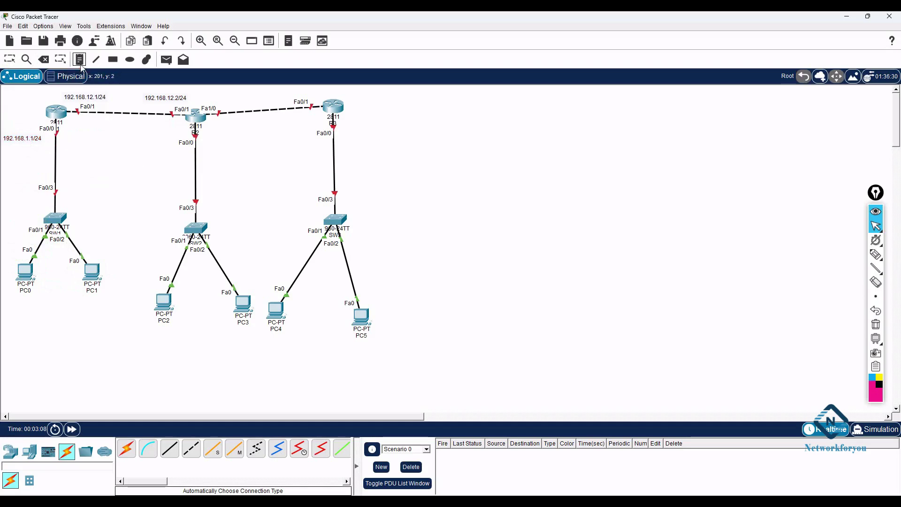
click(198, 145)
text(1)
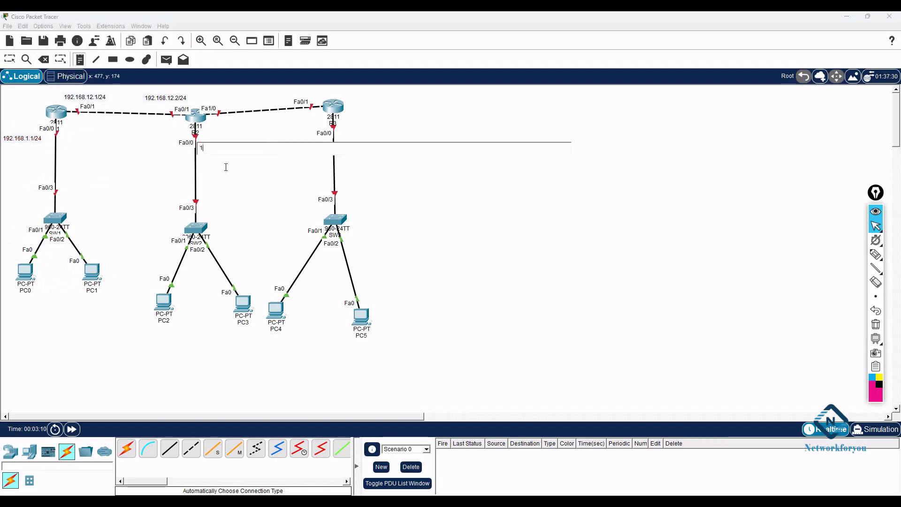
text(92.168.2.1/24)
click(398, 186)
click(346, 135)
text(1/24)
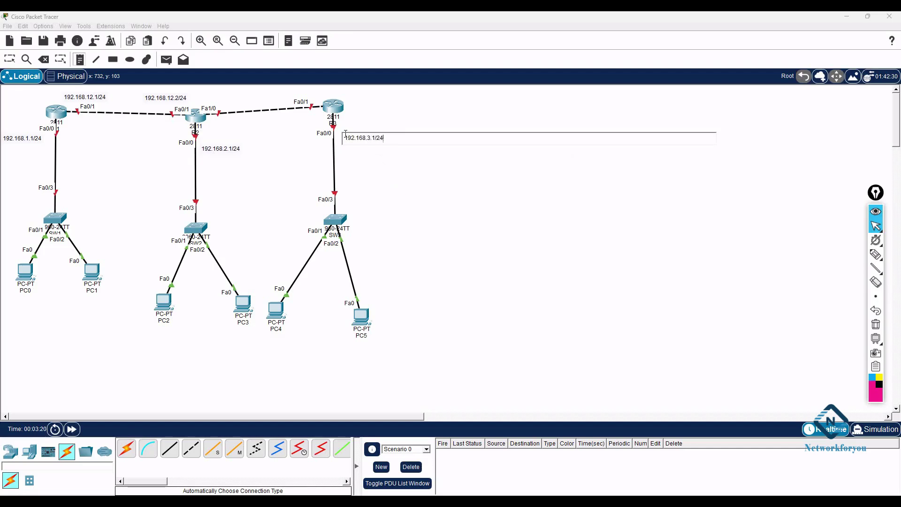
click(380, 186)
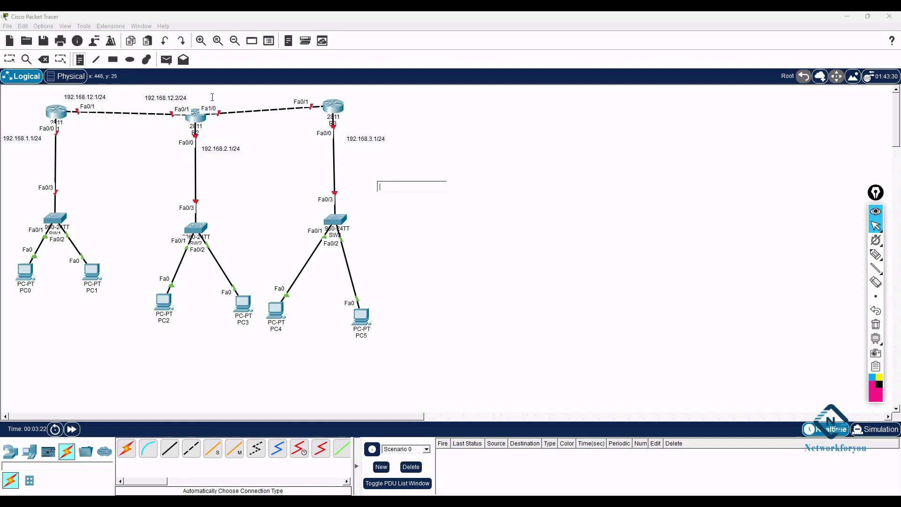
Step: Add notes 192.168.23.1/24 and 192.168.23.2/24 on the R2–R3 link
click(210, 95)
text(192.168.23.1/24)
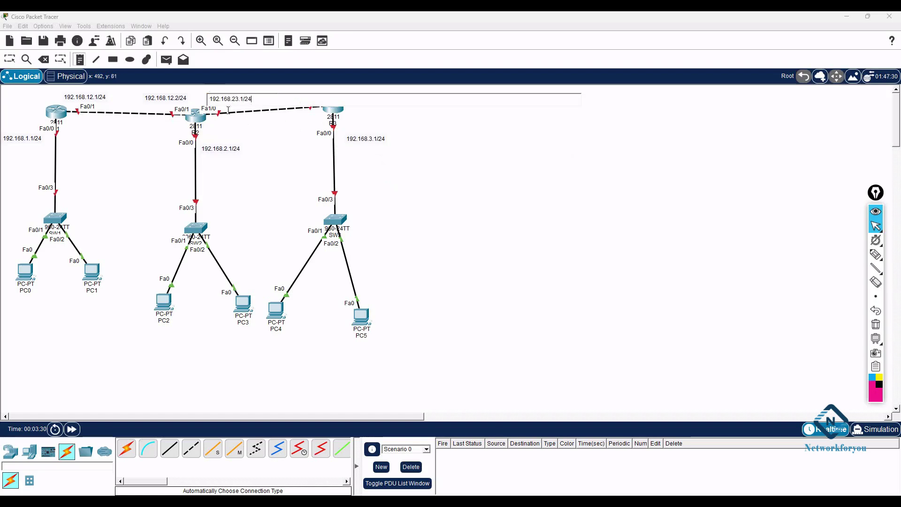
click(276, 125)
click(284, 92)
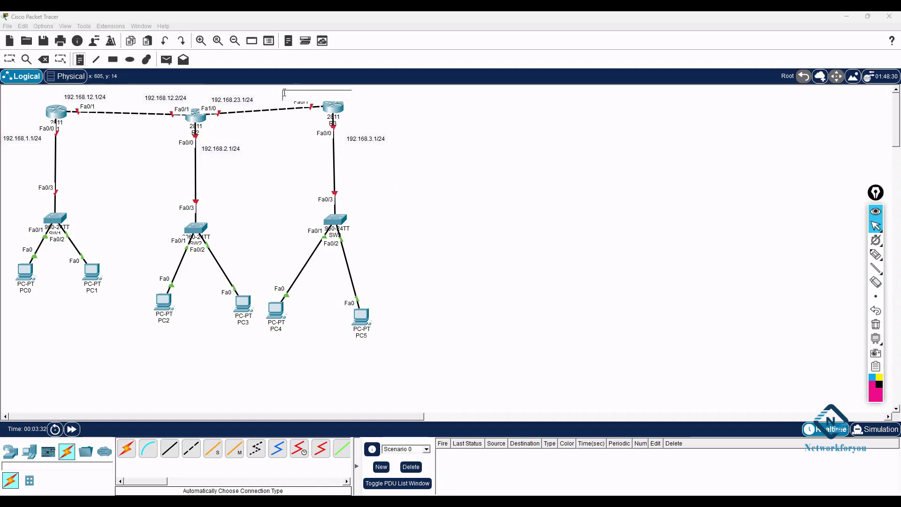
text(192.168.23.2/24)
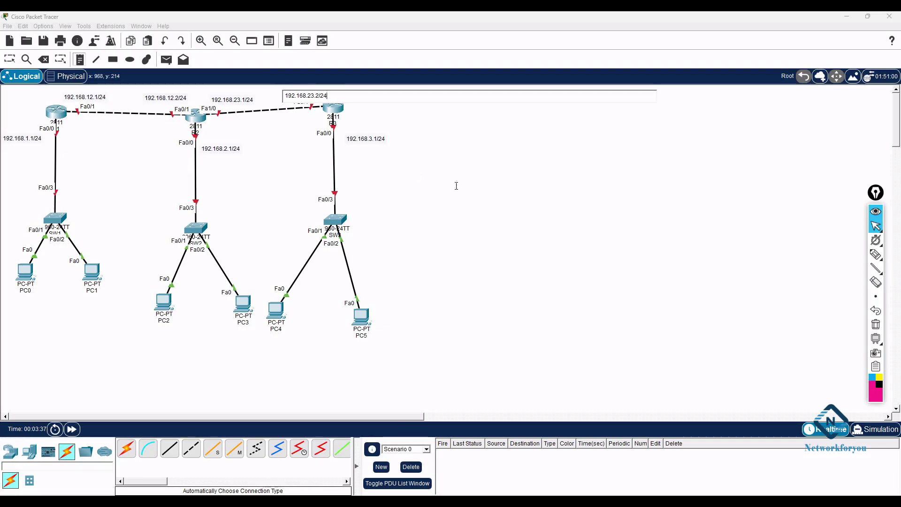
click(457, 186)
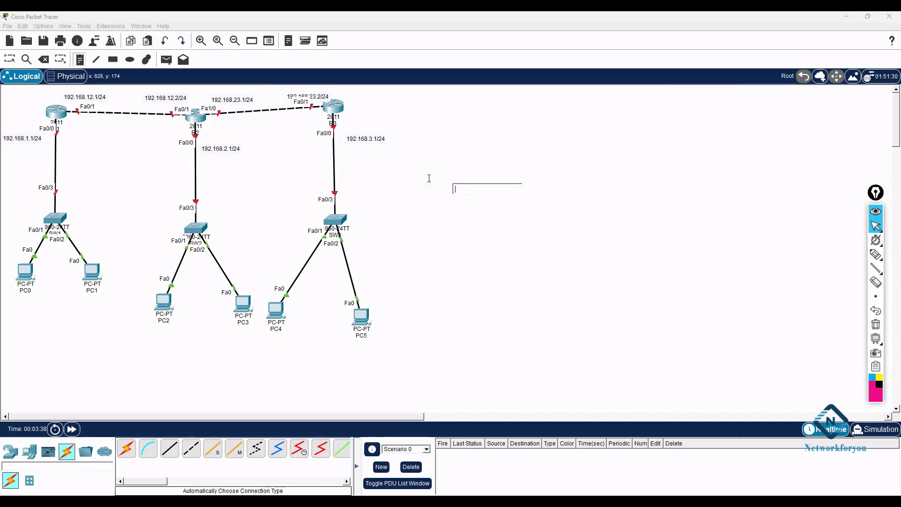
Step: Reposition R1, R3 and the IP address notes beside their interfaces
drag(333, 108, 336, 114)
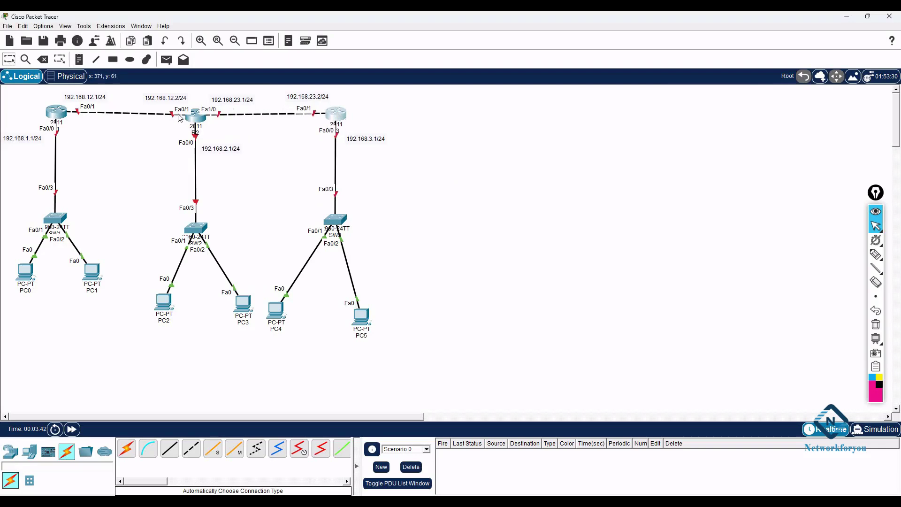
drag(59, 114, 78, 99)
click(183, 96)
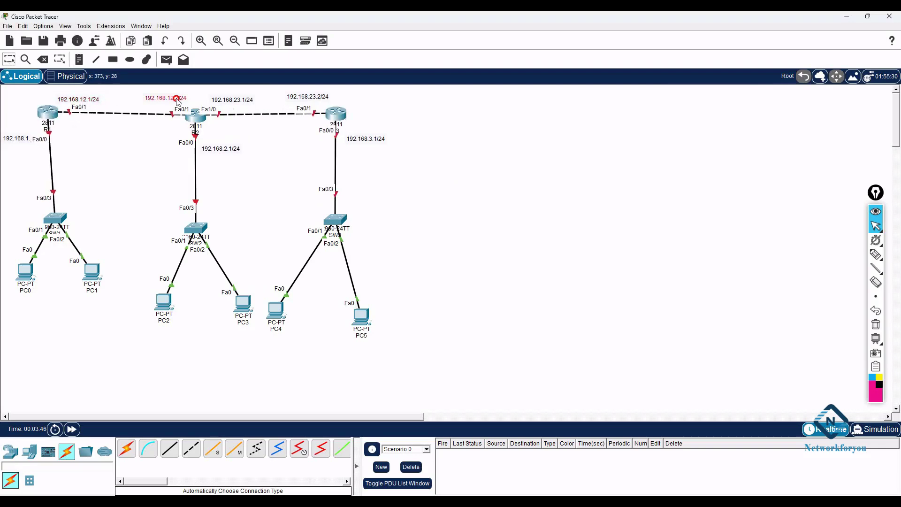
double_click(174, 98)
click(235, 160)
drag(222, 99, 222, 98)
drag(321, 98, 315, 97)
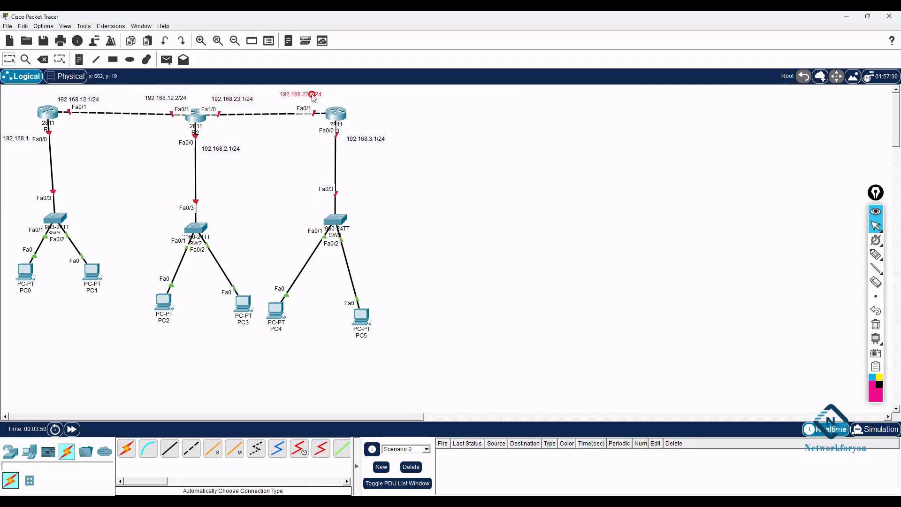
drag(17, 139, 70, 145)
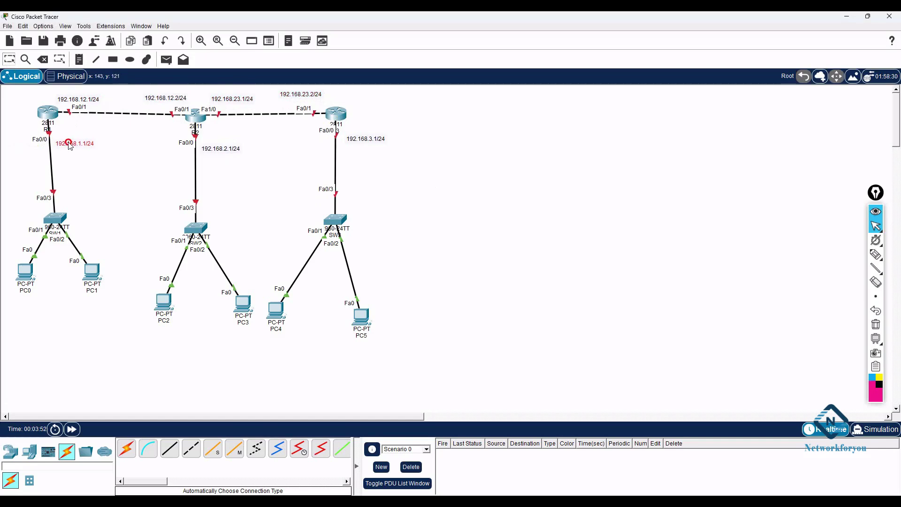
drag(214, 152, 211, 149)
drag(363, 137, 360, 136)
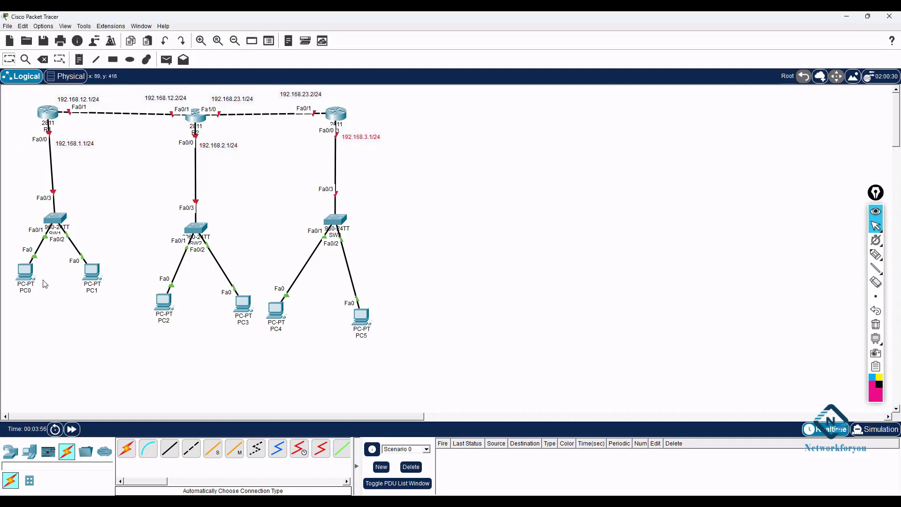
Step: Spread PC0 and PC1 apart beneath SW1 and begin renaming PC0
drag(32, 278, 27, 287)
drag(95, 279, 102, 295)
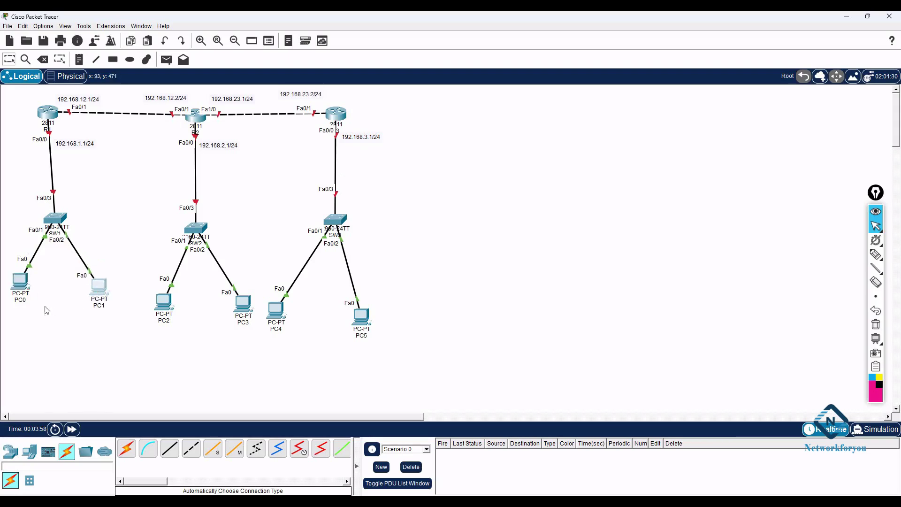
click(21, 300)
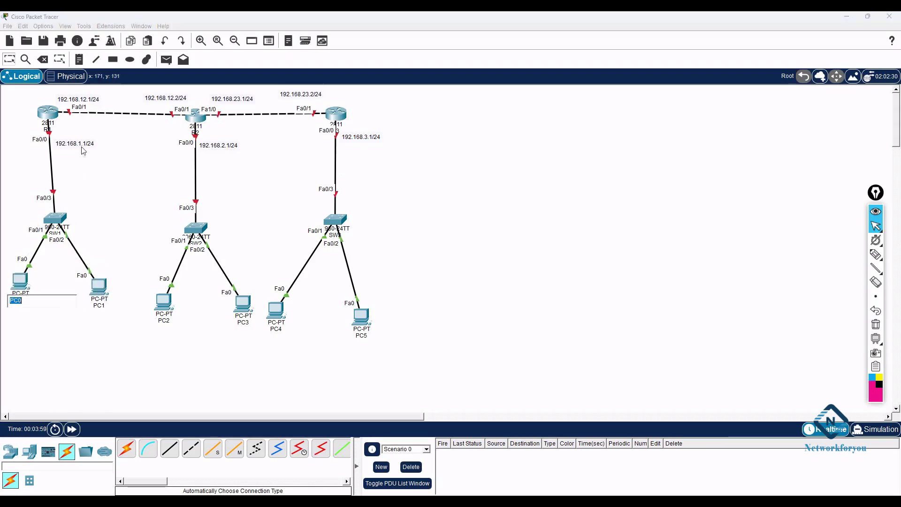
Step: Rename PC0 on the canvas to 192.168.1.2
text(192.168)
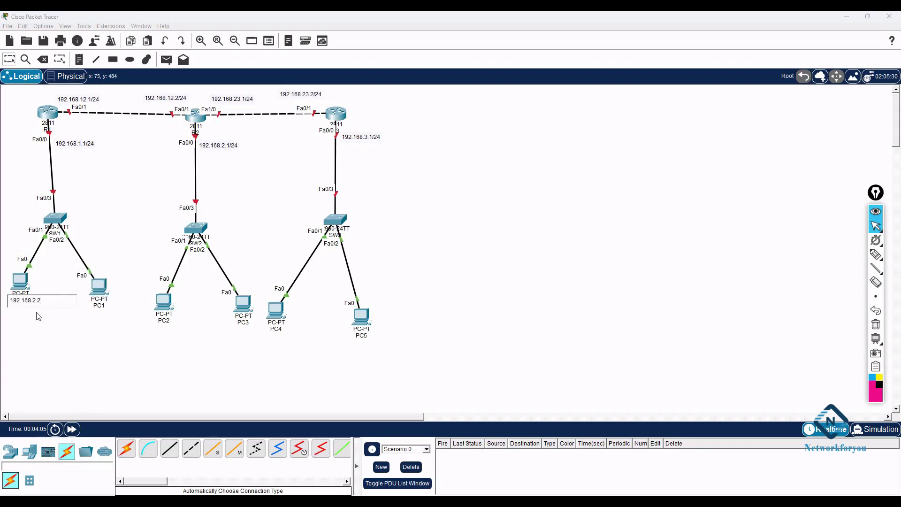
text(.2)
key(BackSpace)
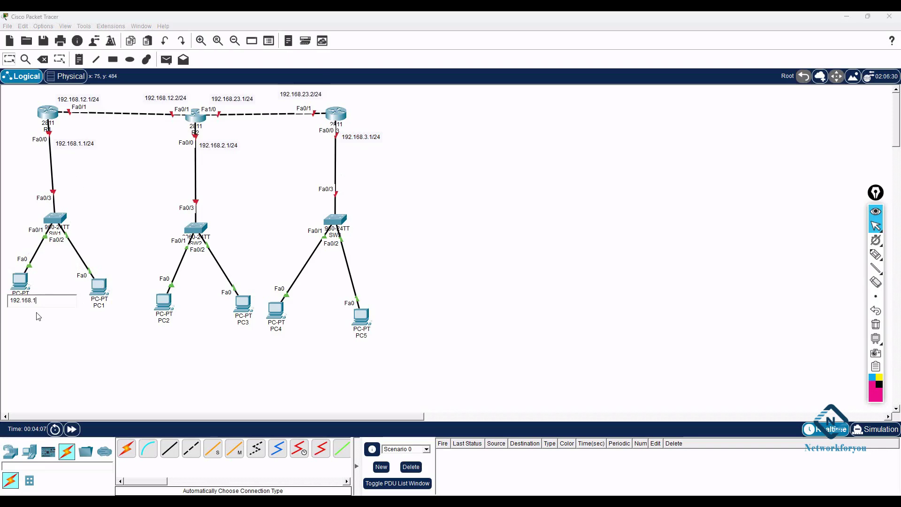
key(ctrl+a)
key(ctrl+c)
key(Return)
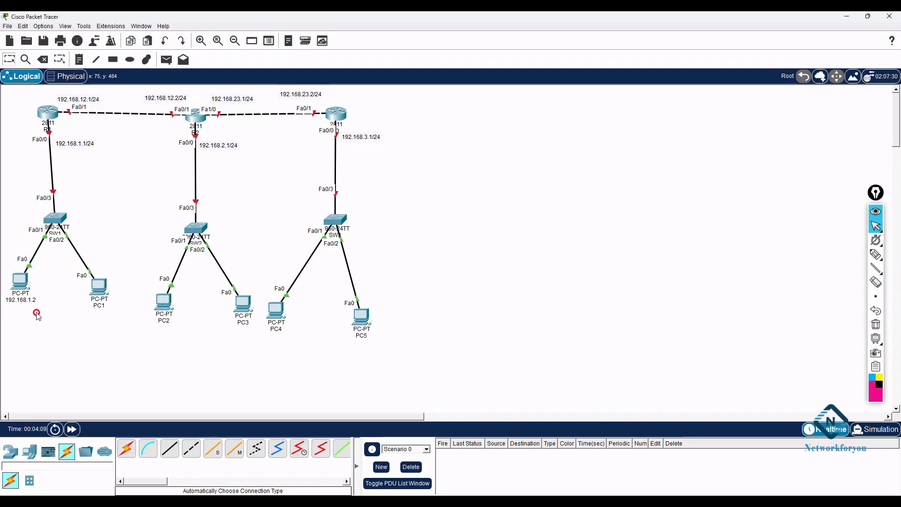
Step: Give PC 192.168.1.2 IPv4 address 192.168.1.2 and mask 255.255.255.0, and replace its 0.0.0.0 gateway
click(20, 282)
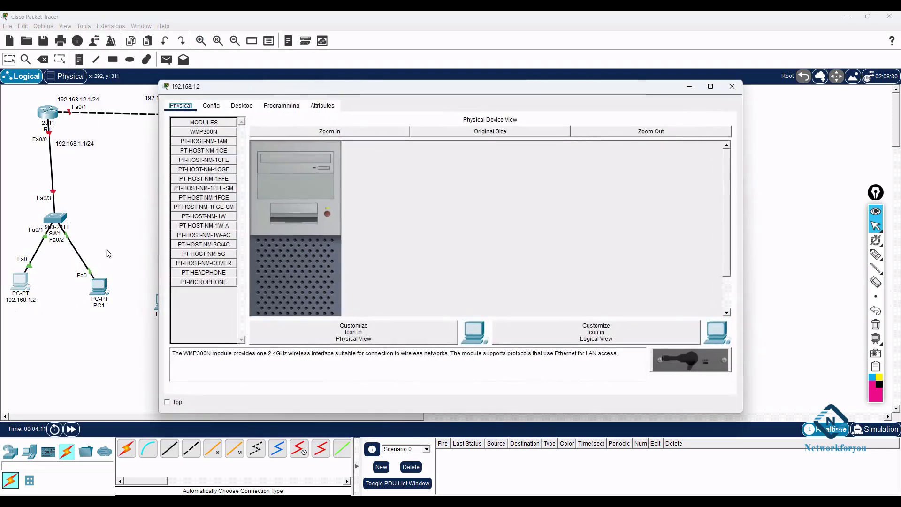
click(241, 105)
click(218, 145)
click(382, 172)
text(192.168.1.2)
click(397, 186)
drag(394, 196, 319, 199)
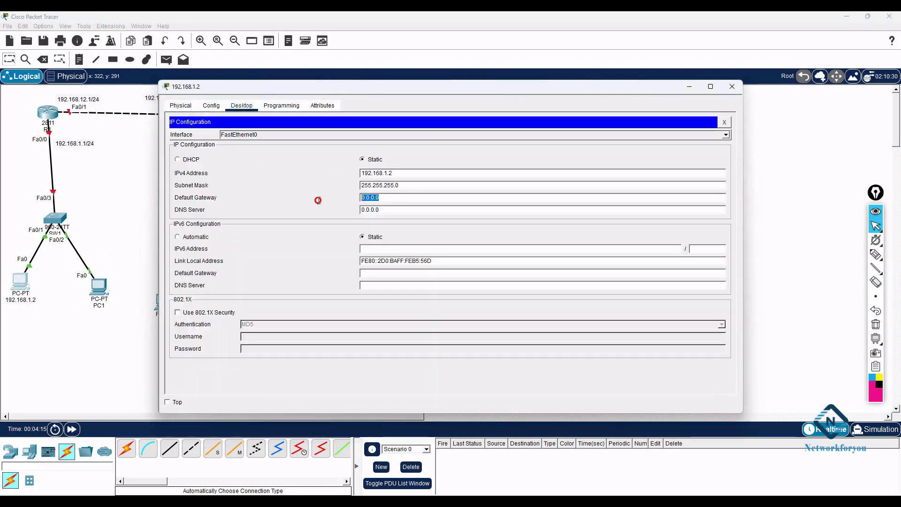
text(192.168.1.2)
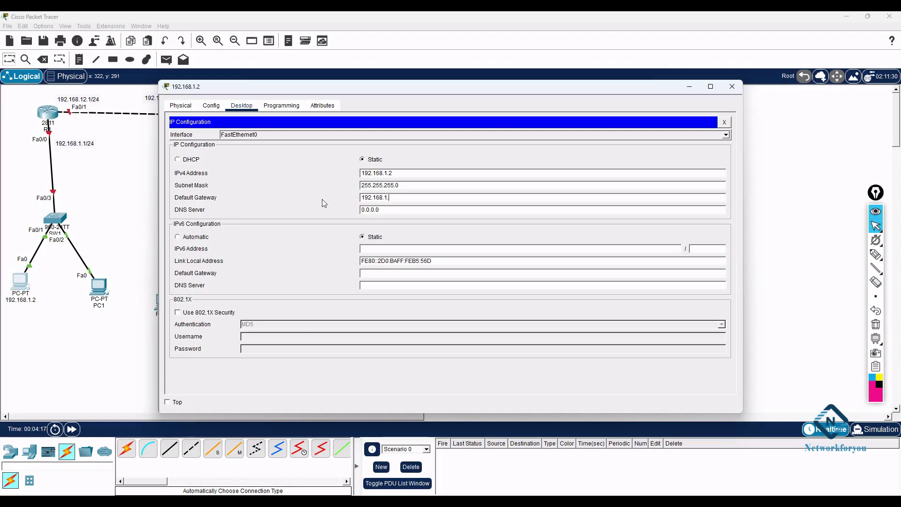
click(732, 87)
Step: Rename PC1 on the canvas to 192.168.1.3
click(94, 305)
key(ctrl+v)
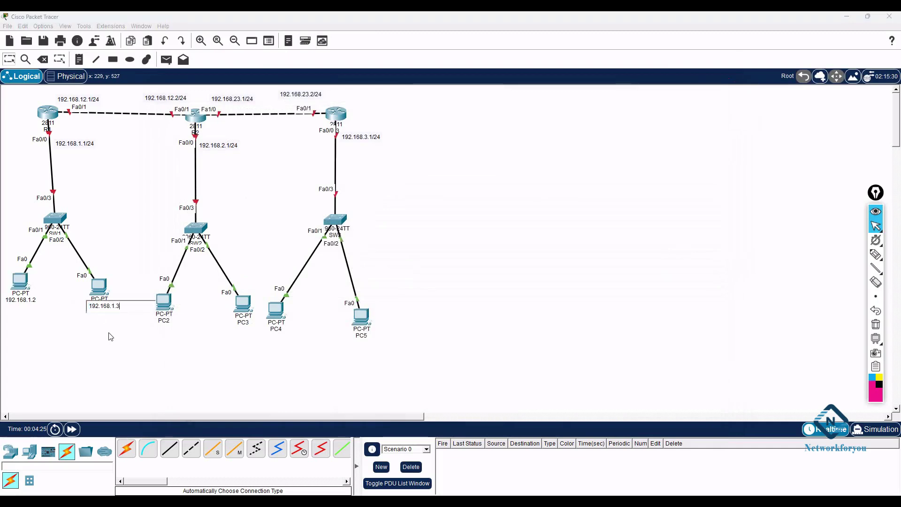
click(111, 337)
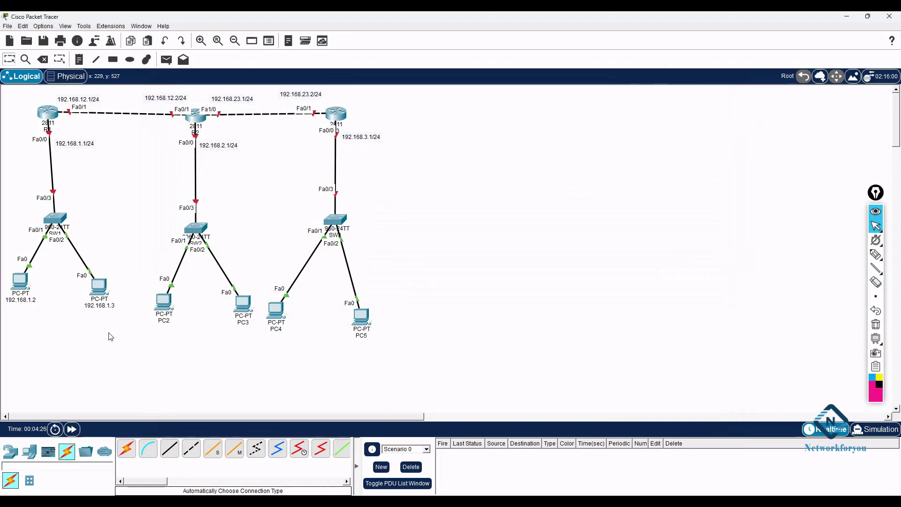
Step: Set PC 192.168.1.3 to 192.168.1.3, mask 255.255.255.0, gateway 192.168.1.1
click(101, 295)
click(242, 105)
click(234, 136)
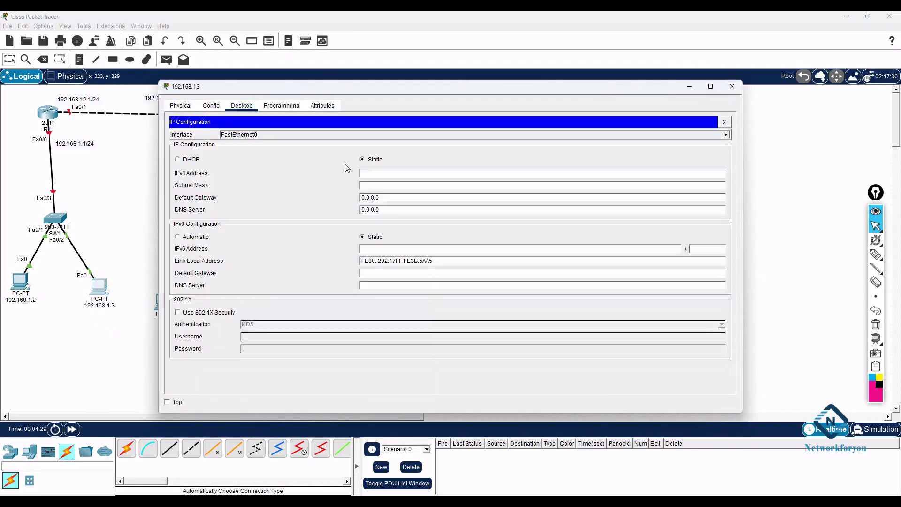
text(192.168.1.3)
click(381, 185)
drag(390, 198, 312, 196)
text(192.168.1.3)
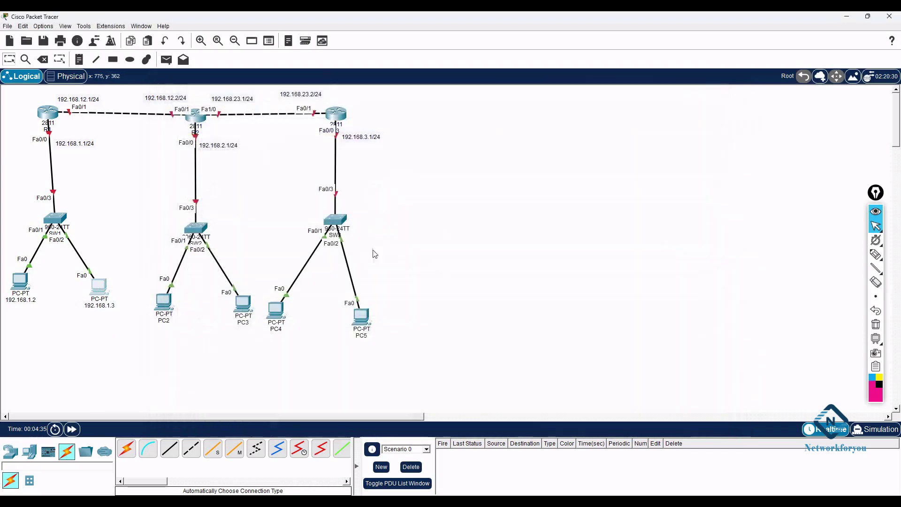
click(732, 87)
click(164, 322)
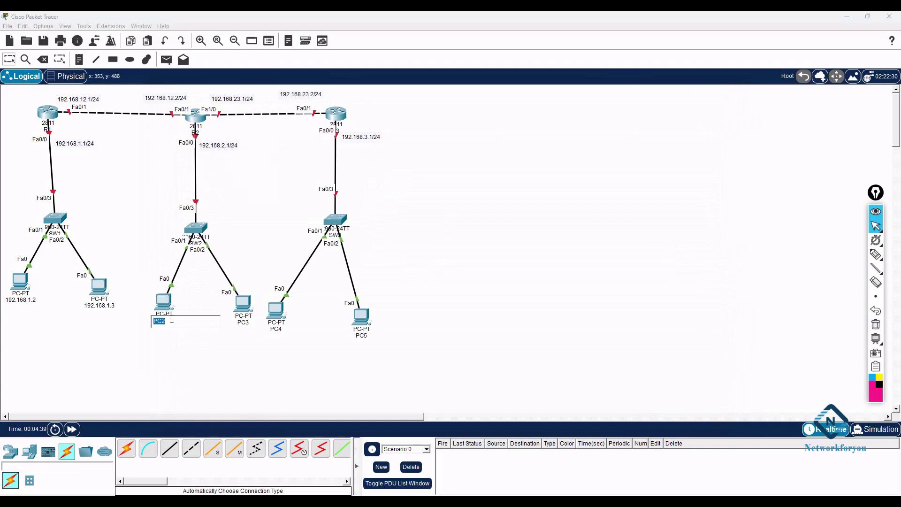
Step: Rename PC2 to 192.168.2.2
text(192.168.1.3)
key(BackSpace)
key(ctrl+a)
key(ctrl+c)
Step: Give PC 192.168.2.2 IPv4 192.168.2.2 with mask 255.255.255.0 and replace the 0.0.0.0 gateway
click(170, 301)
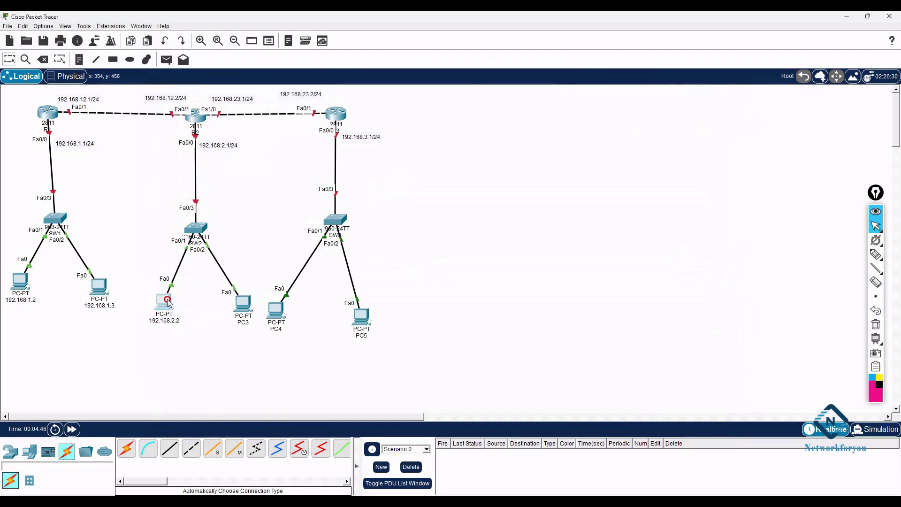
click(242, 106)
click(222, 143)
key(ctrl+v)
key(Tab)
drag(380, 197, 354, 197)
key(ctrl+v)
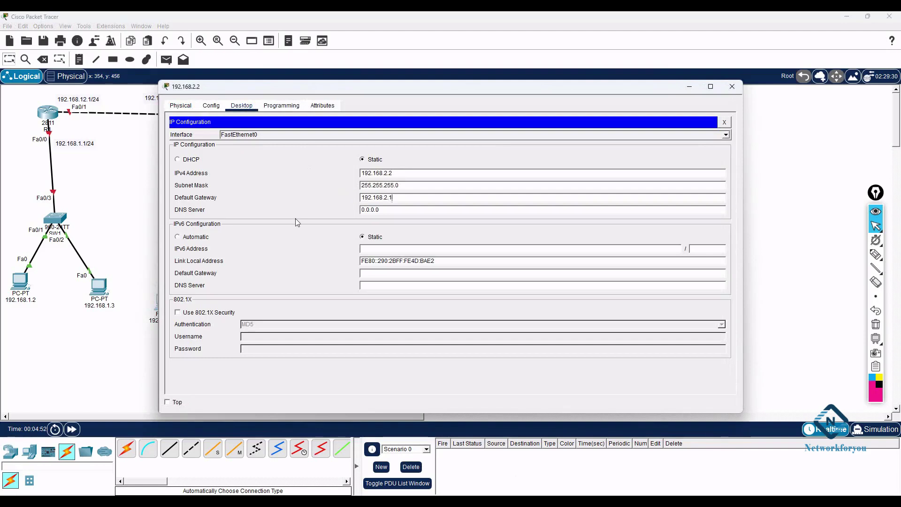
click(732, 86)
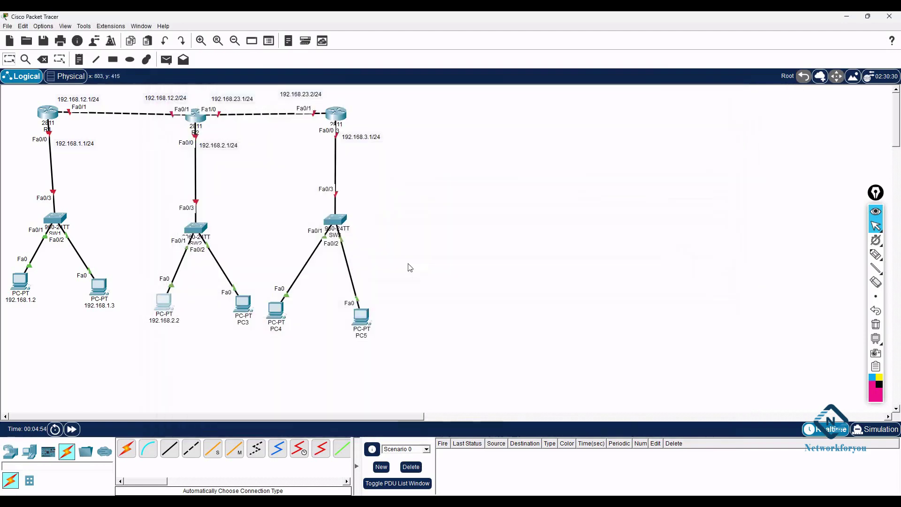
Step: Rename PC3 to 192.168.2.3
click(243, 322)
key(ctrl+v)
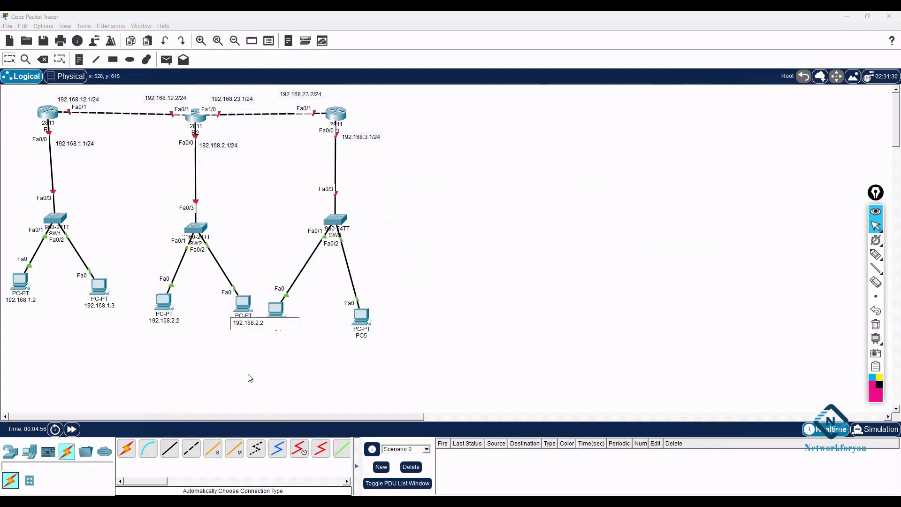
key(ctrl+a)
key(ctrl+c)
Step: Set PC 192.168.2.3 to 192.168.2.3, mask 255.255.255.0, gateway 192.168.2.1
click(243, 304)
click(242, 105)
click(210, 143)
text(192.168.2.3)
key(Tab)
click(364, 198)
text(192.168.2.3)
key(BackSpace)
text(1)
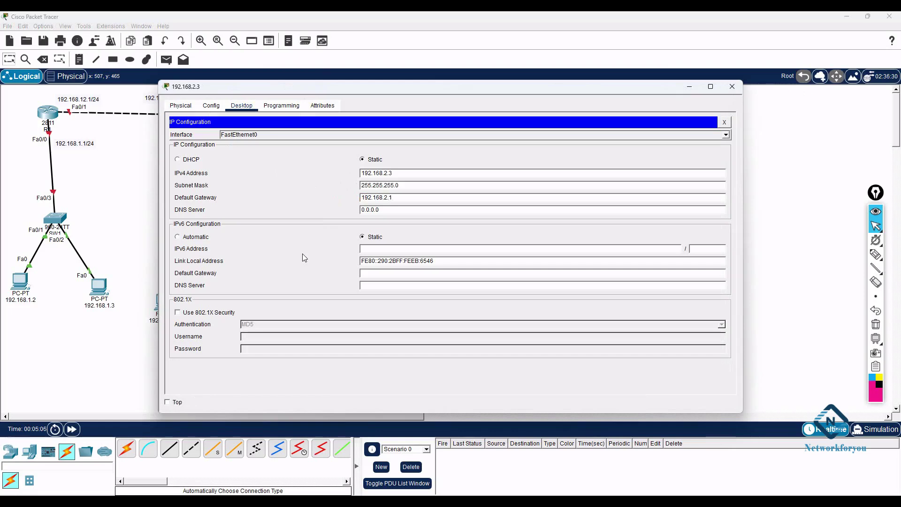
click(733, 87)
Step: Nudge PC4 and PC5 slightly up and to the right
drag(275, 322, 289, 313)
drag(367, 318, 381, 302)
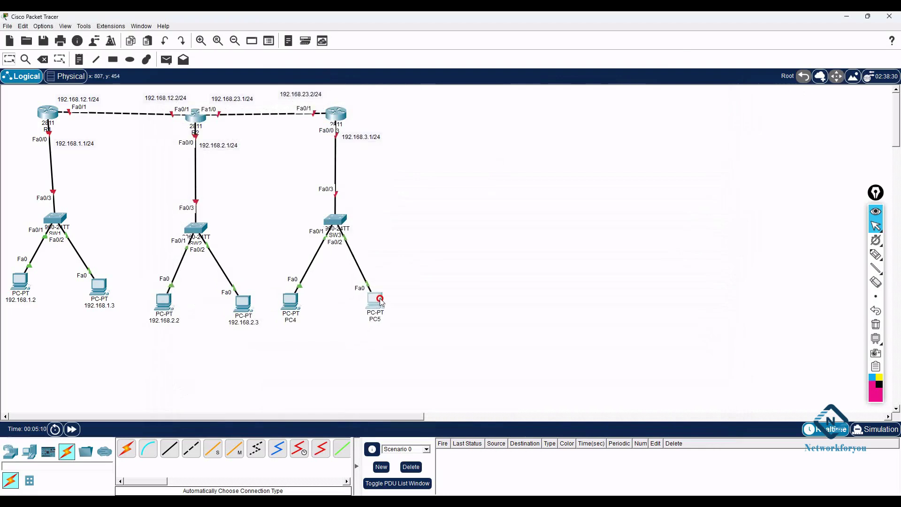
click(291, 320)
Step: Rename PC4 to 192.168.3.2
key(ctrl+v)
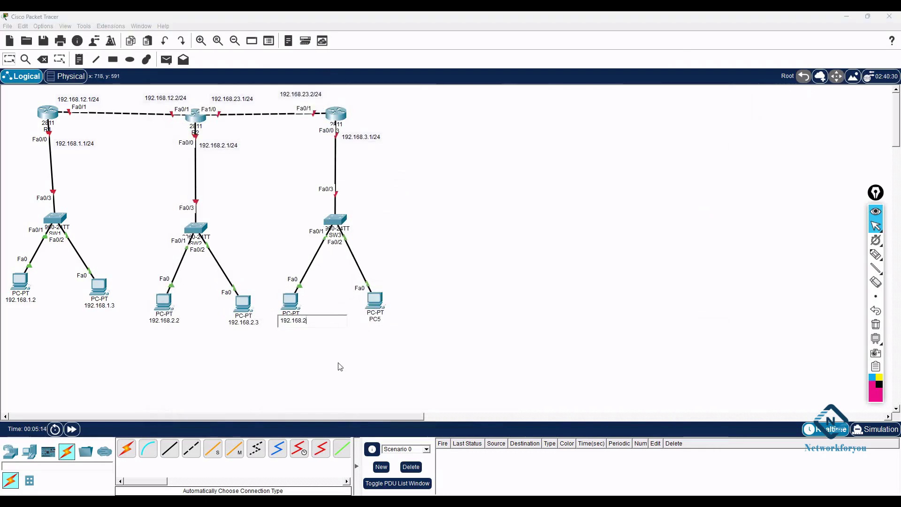
key(ctrl+a)
key(ctrl+c)
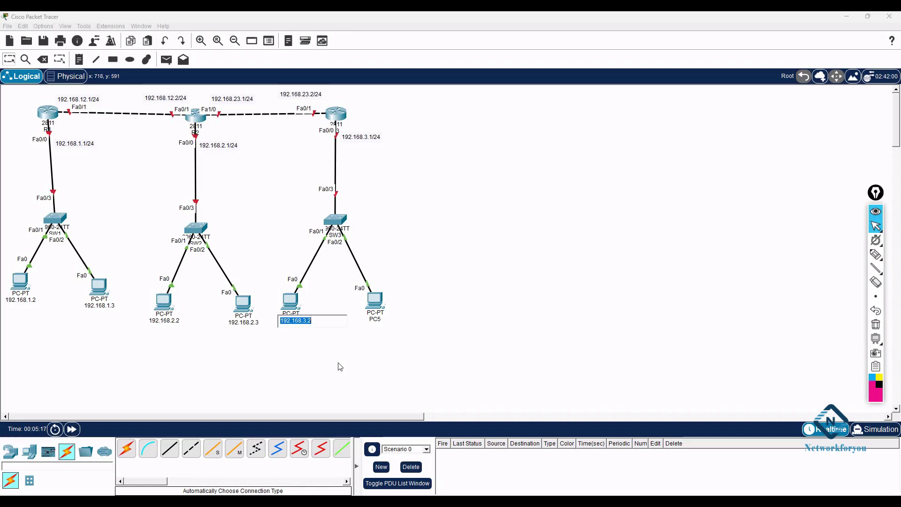
click(287, 306)
Step: Set PC 192.168.3.2 to 192.168.3.2, mask 255.255.255.0, gateway 192.168.3.1
click(241, 106)
click(226, 143)
click(375, 173)
key(ctrl+v)
click(379, 185)
click(392, 199)
key(ctrl+v)
key(BackSpace)
text(1)
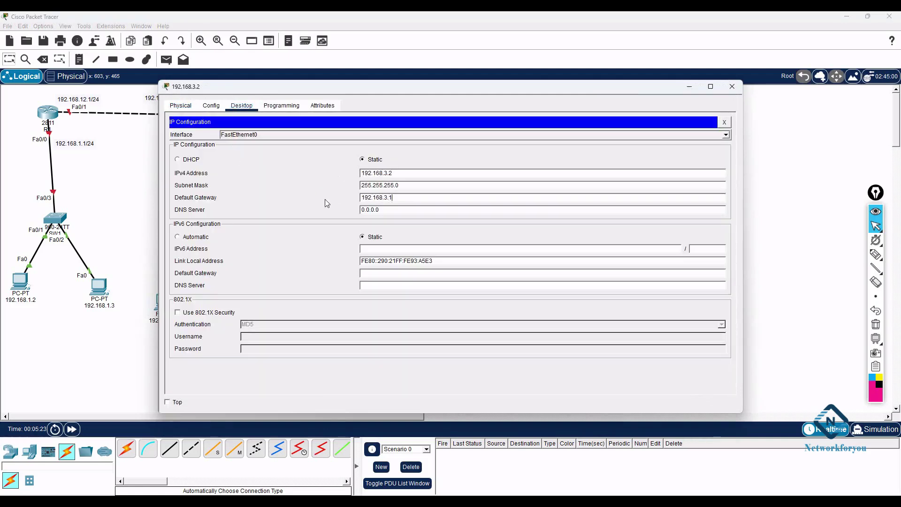
click(732, 86)
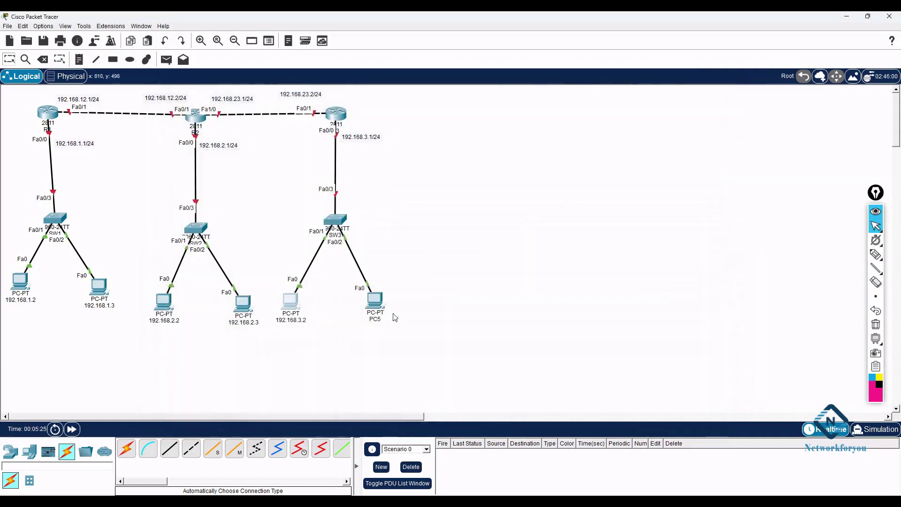
Step: Rename PC5 to 192.168.3.3
click(375, 319)
key(ctrl+v)
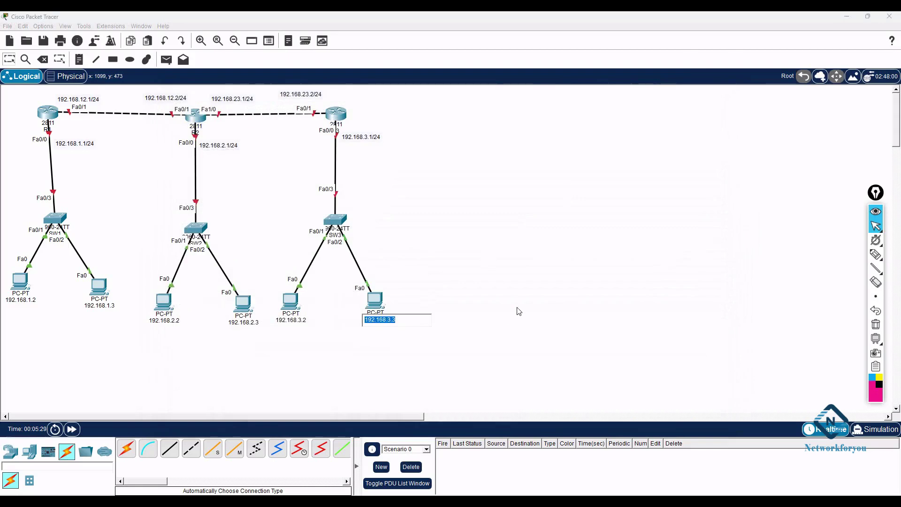
click(385, 288)
Step: Set PC 192.168.3.3 to 192.168.3.3, mask 255.255.255.0, gateway 192.168.3.1
click(376, 301)
click(242, 105)
click(221, 141)
click(385, 175)
text(192.168.3.3)
key(Tab)
key(Tab)
text(192.168.3.3)
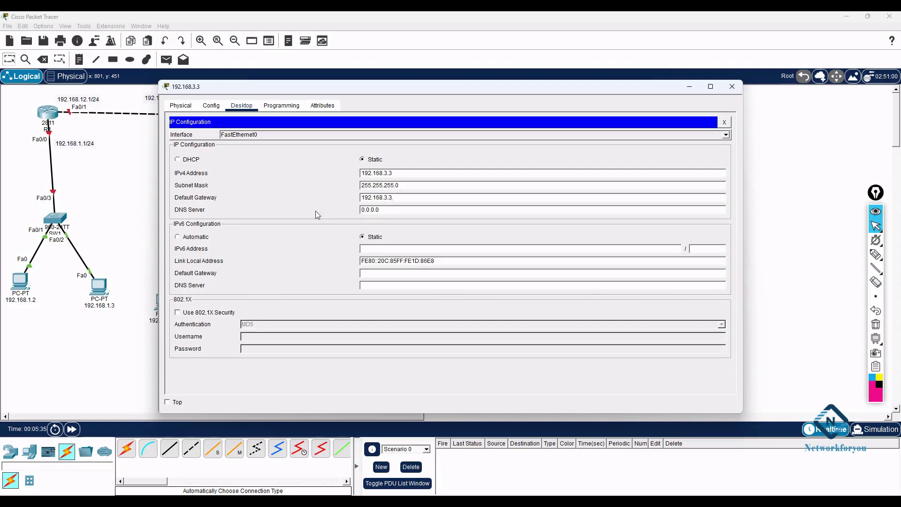
text(1)
click(732, 86)
Step: Nudge PCs 192.168.1.2 and 192.168.1.3 slightly to tidy their positions
drag(20, 282, 17, 291)
click(96, 296)
drag(96, 296, 100, 297)
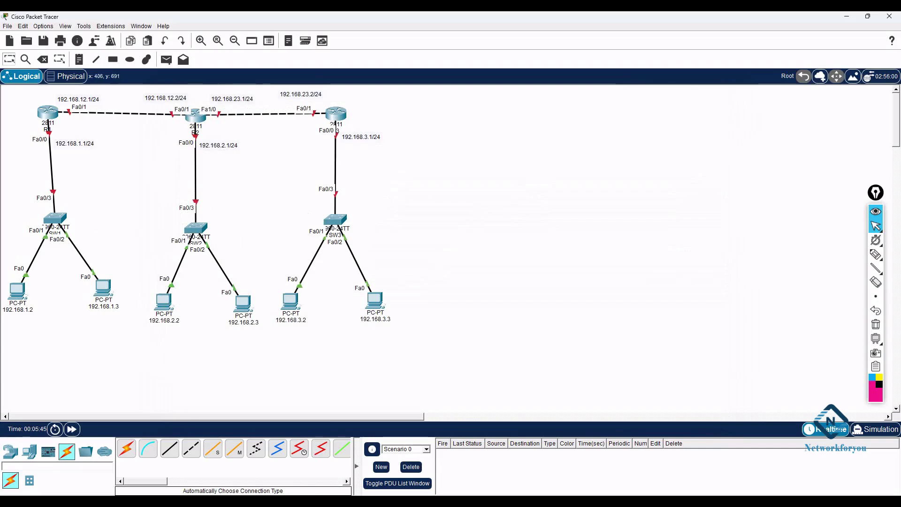
click(216, 501)
Step: Write the heading 'OSPF Configuration by using Interface Method:' and a '1 Configuration:' line
text(!)
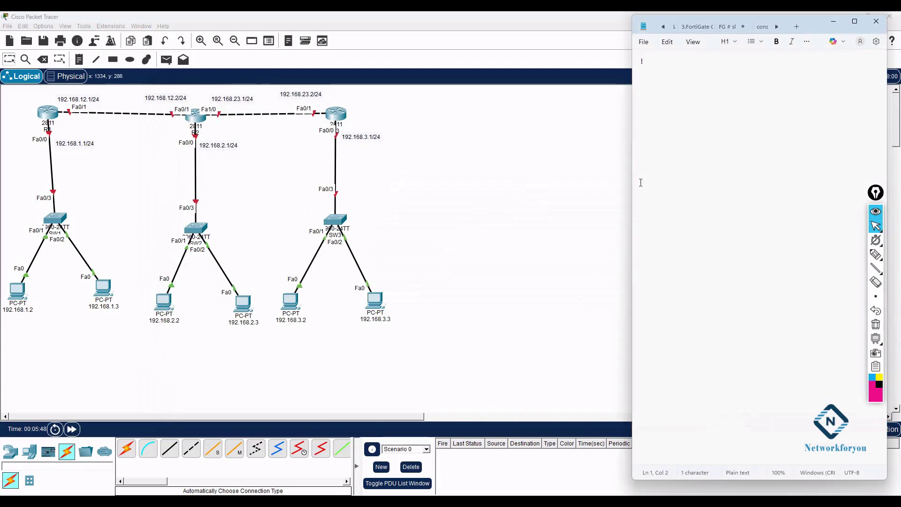
text(o)
key(BackSpace)
text(osPF Configuration by u)
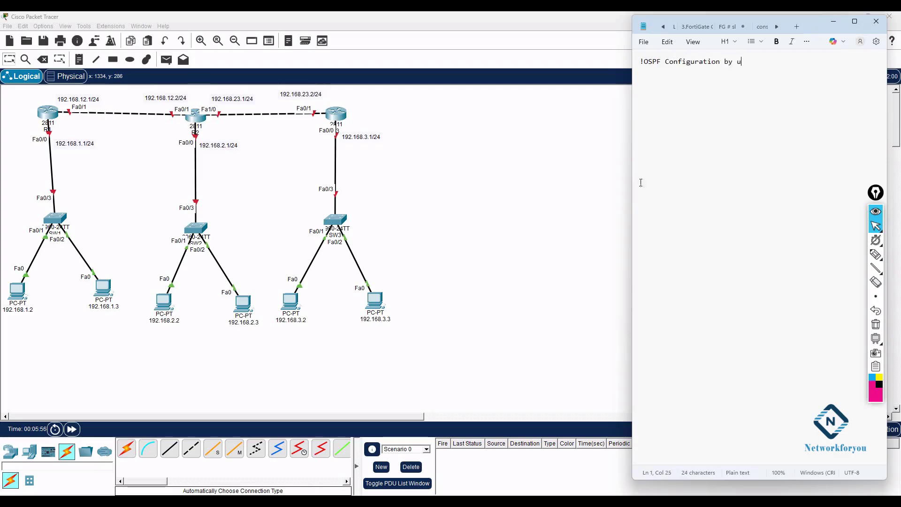
text(sing Interface Method:)
key(Return)
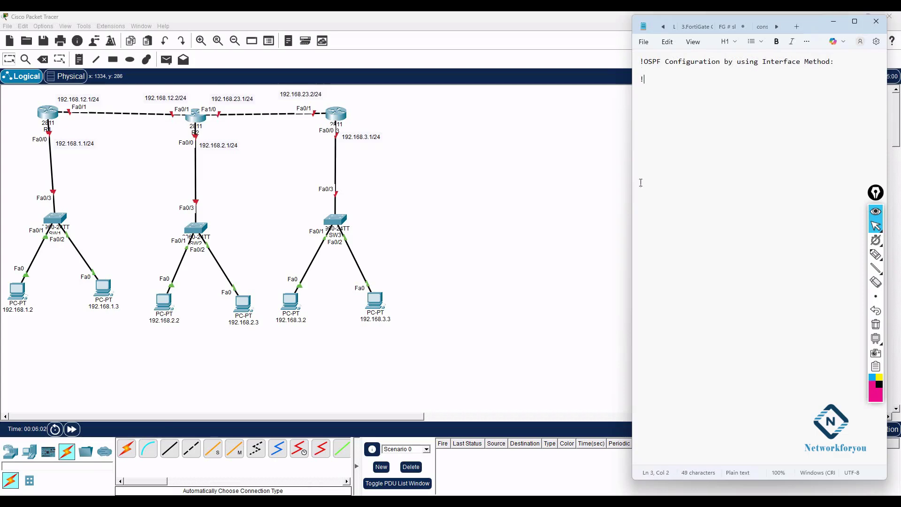
text(1 Configuration:)
key(Return)
Step: Add en, config t, hostname R1, and int f0/1 with 192.168.12.1 255.255.255.0 and no sh
text(en)
key(Return)
text(config t)
key(Return)
text(hostname R1)
key(Return)
text(int)
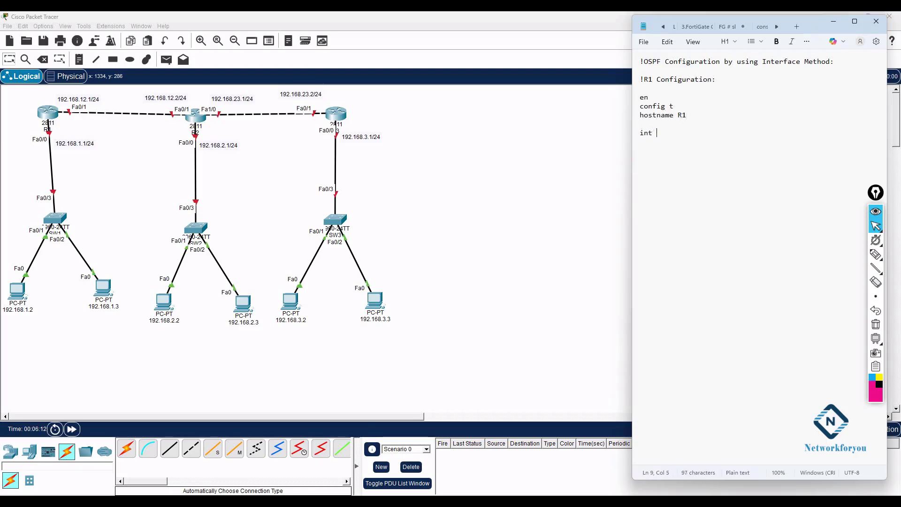
text( f0/1)
key(Return)
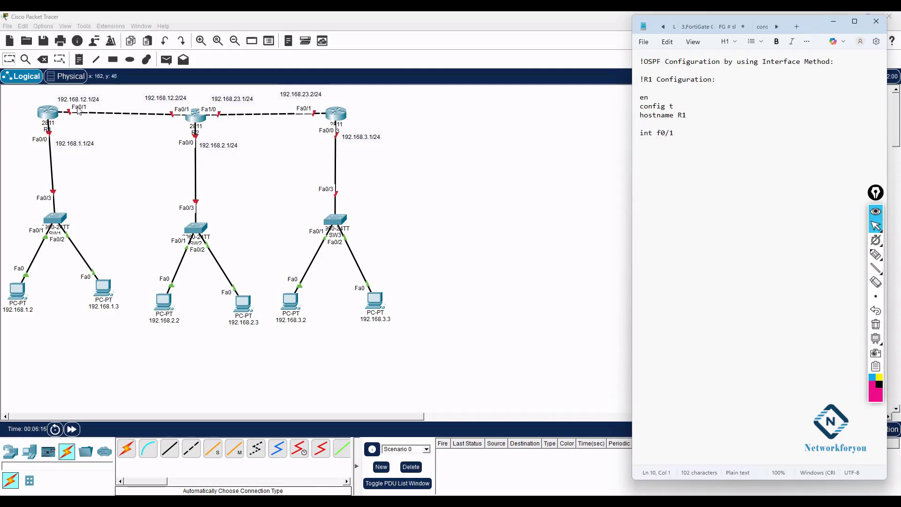
text(ip add 19)
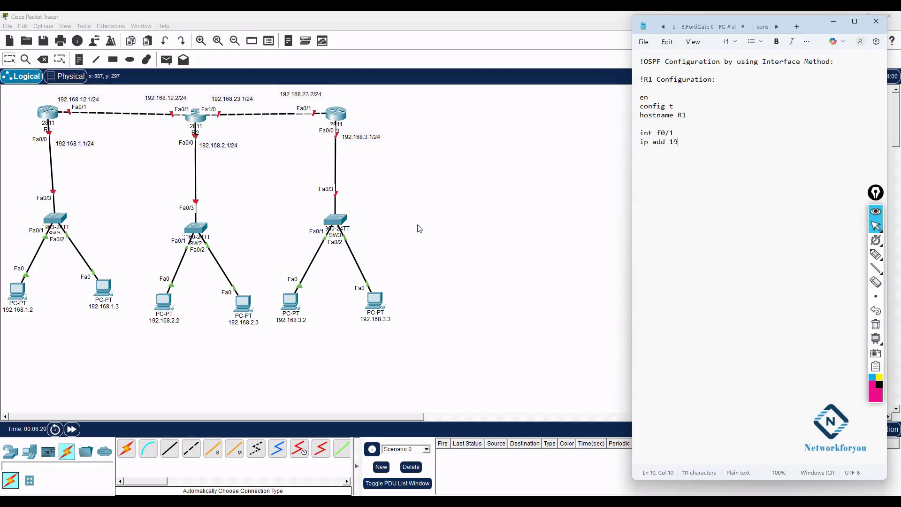
text(2.168.12.1 255.255.255.0)
key(Return)
text(no sh)
key(Return)
key(Return)
Step: Add int f0/0 with 192.168.1.1 255.255.255.0 and no sh, then router ospf 1
text(int f0/0)
key(Return)
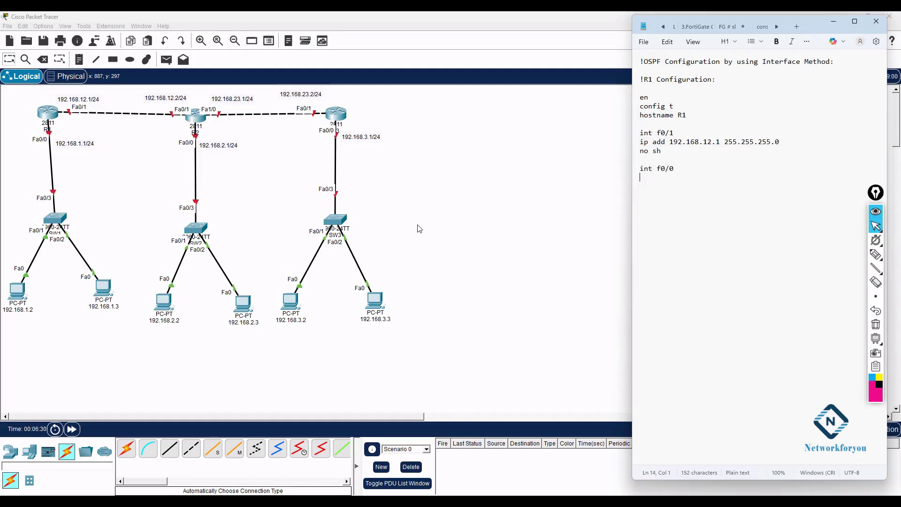
text(ip add 192.16)
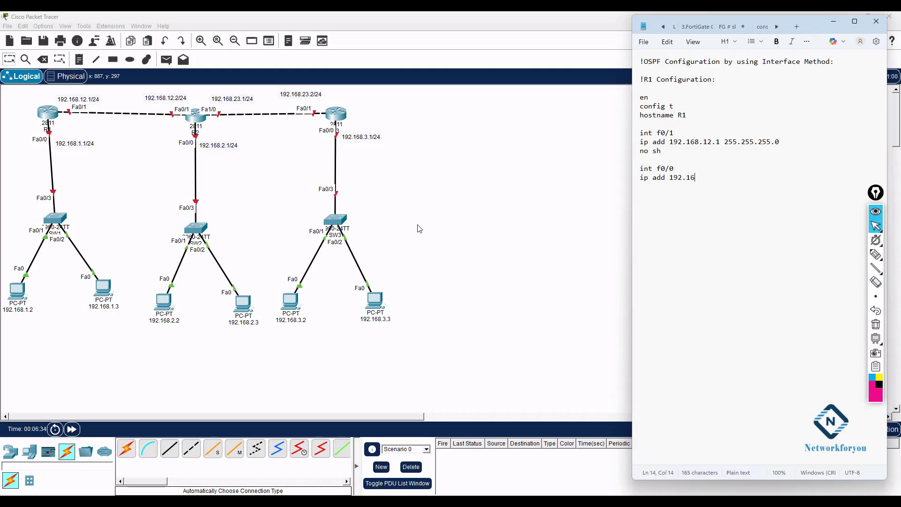
text(8.1.1 255.255.255.0)
key(Return)
text(no sh)
key(Return)
key(Return)
text(router ospf 1)
key(Return)
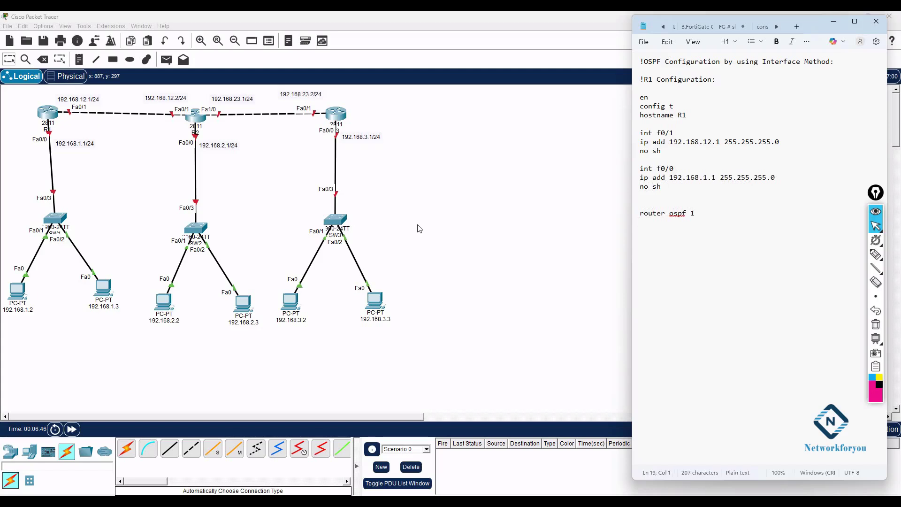
Step: Add an int f0/1 block with 'ip ospf 1 area 0' below router ospf 1
text(nt f0/1)
double_click(654, 132)
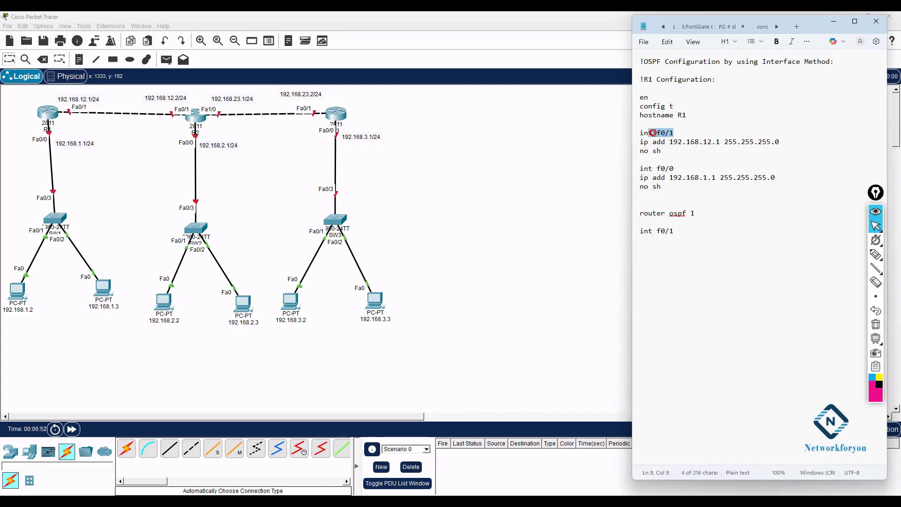
drag(675, 168, 640, 170)
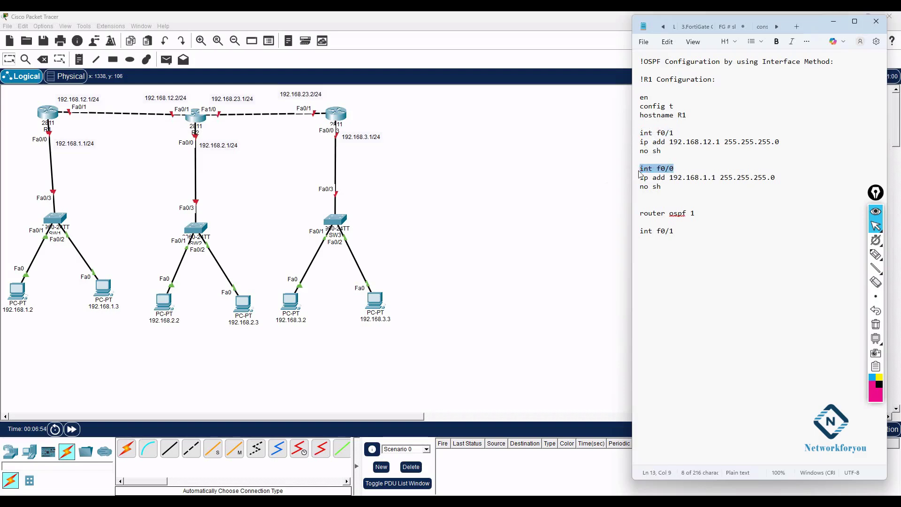
drag(678, 133, 638, 133)
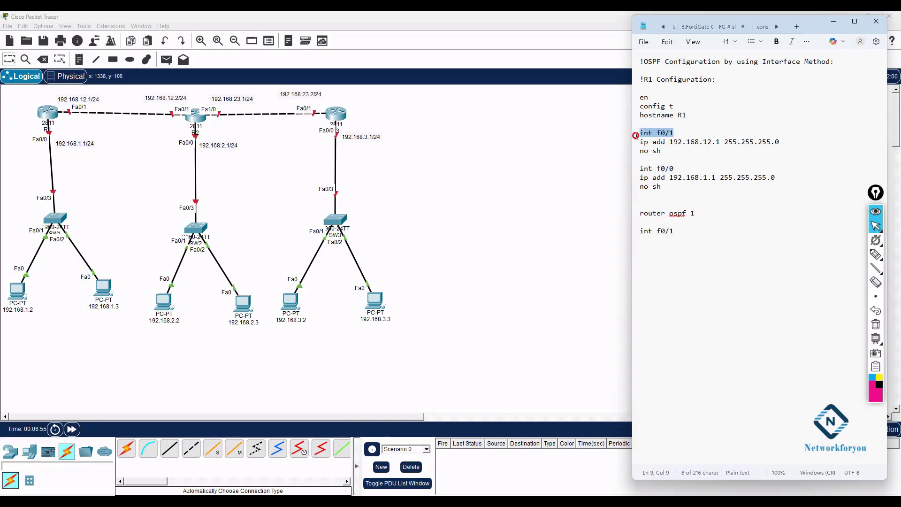
click(647, 231)
key(Return)
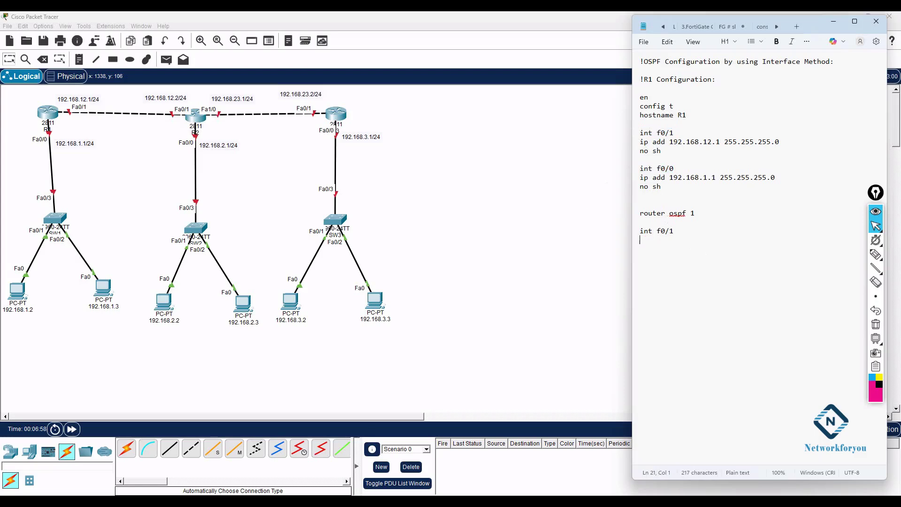
text(ip ospf 1 area 0)
key(Return)
Step: Add the int f0/0 'ip ospf 1 area' line for the second interface
double_click(692, 214)
double_click(675, 240)
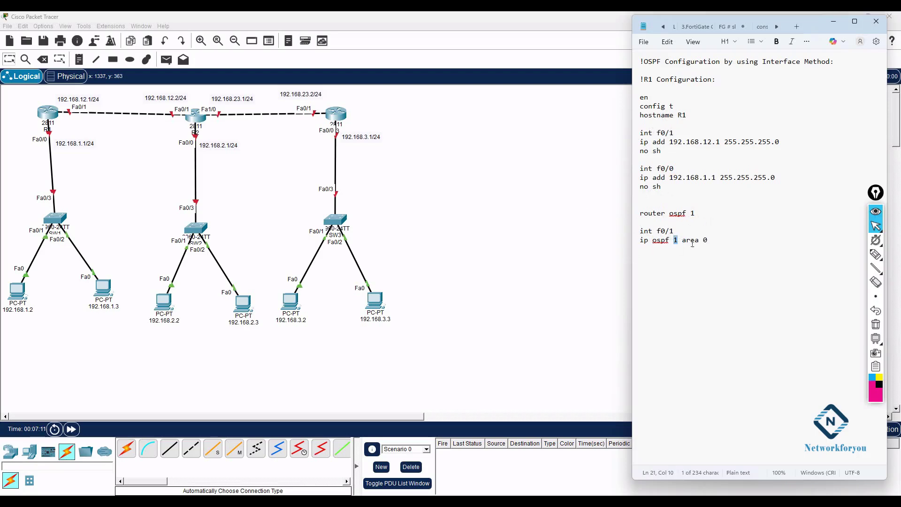
drag(713, 244, 728, 245)
click(736, 255)
text(int f0/0 )
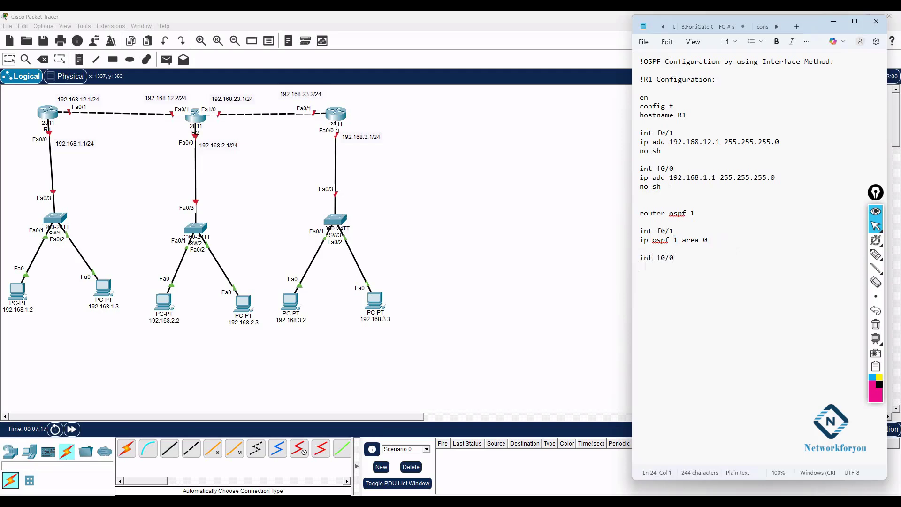
text(ip ospf 1 area 0)
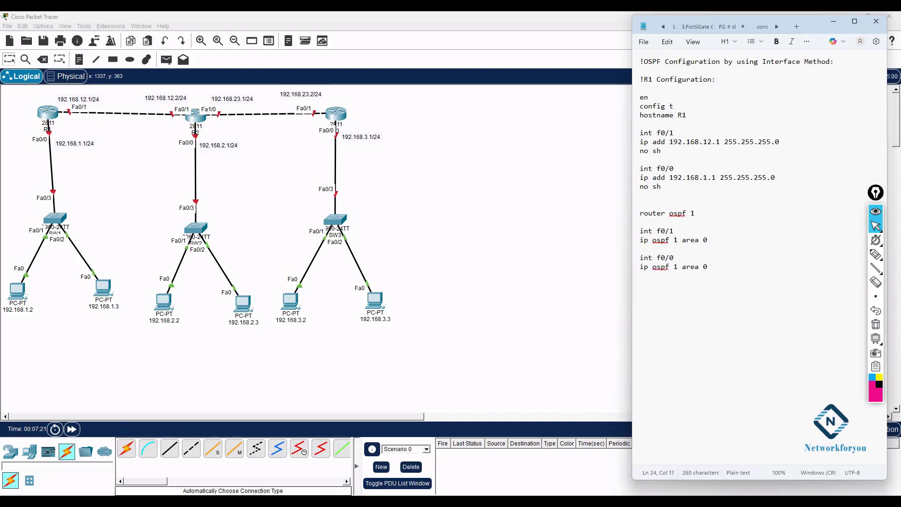
Step: Insert 'router-id 1.1.1.1' under router ospf 1
click(651, 222)
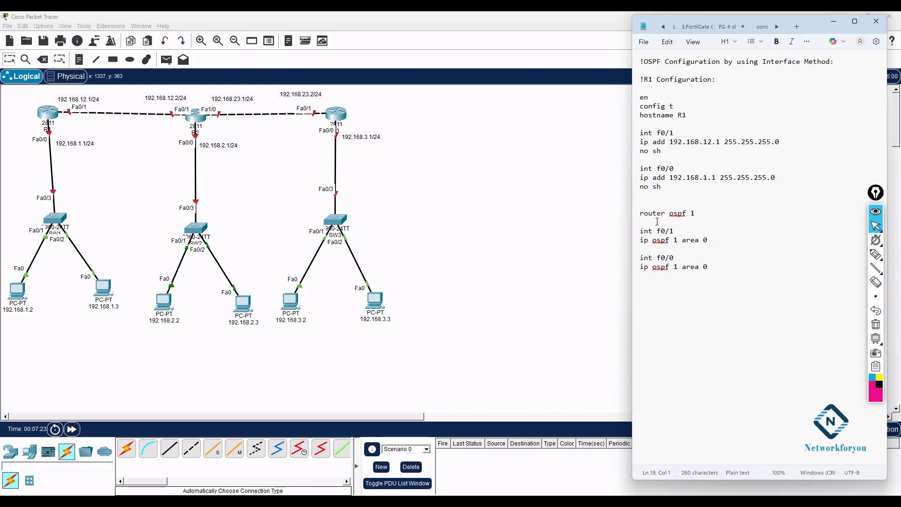
text(router-id 1.1.1)
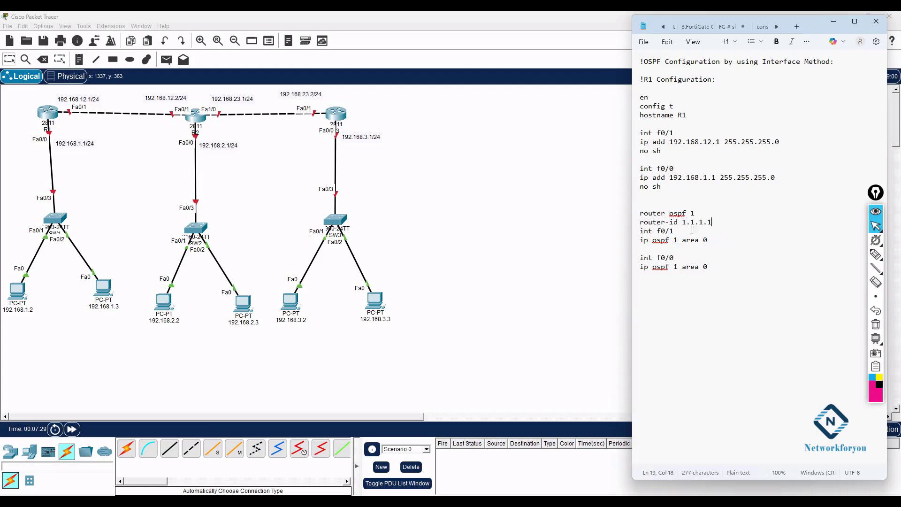
text(.1)
key(Return)
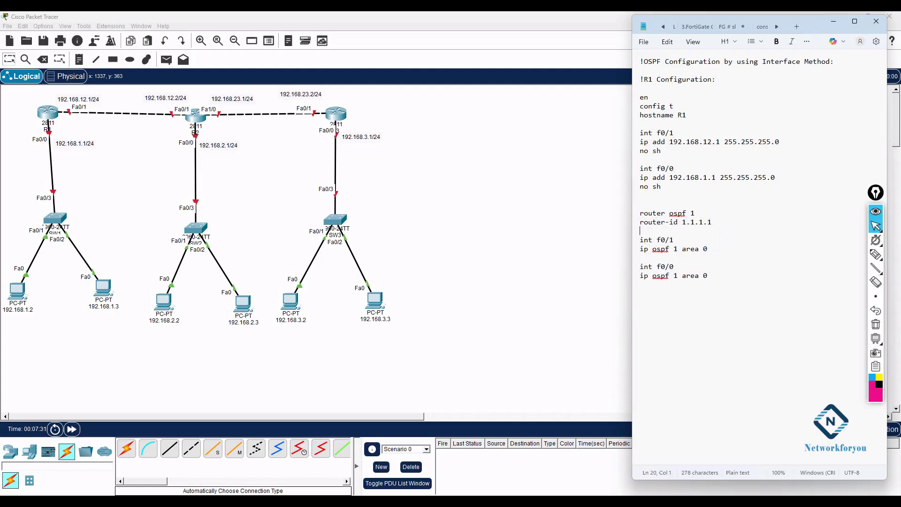
drag(717, 221, 630, 224)
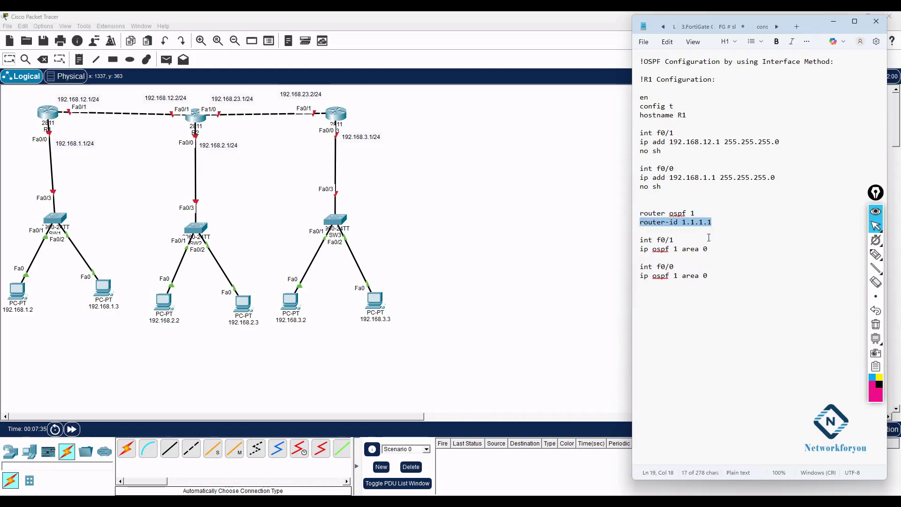
click(720, 276)
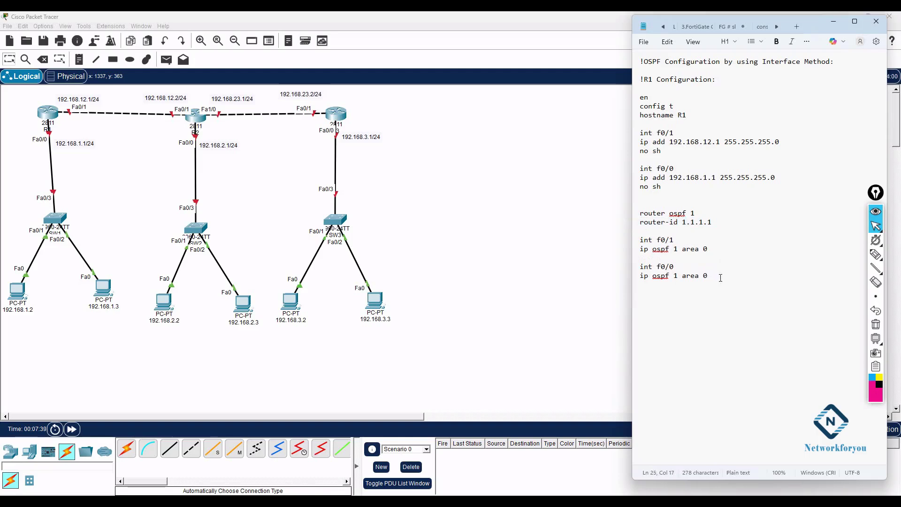
Step: End the notes with a dashed separator line and select the whole R1 block
key(Return)
text(--------------------------------)
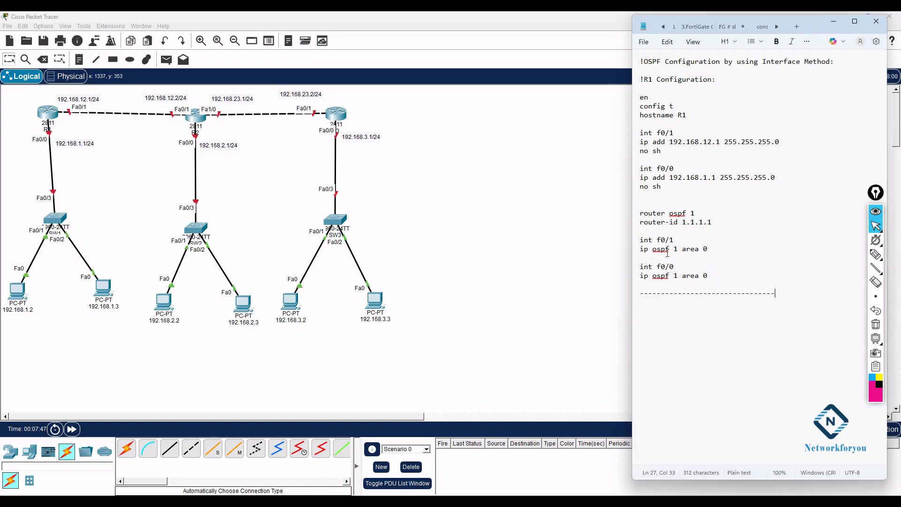
drag(714, 285, 639, 78)
Step: Copy the R1 configuration from the notes and open R1's CLI, declining the initial setup dialog
right_click(643, 101)
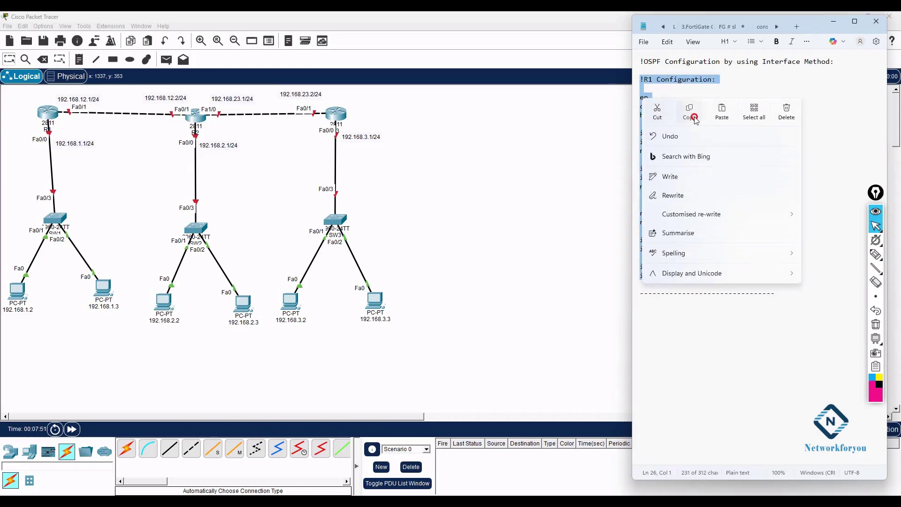
click(690, 111)
click(46, 116)
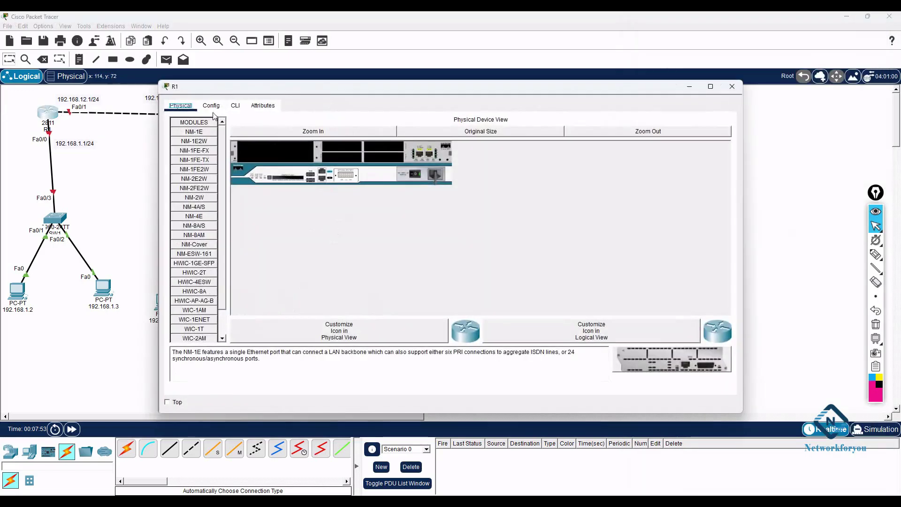
click(235, 105)
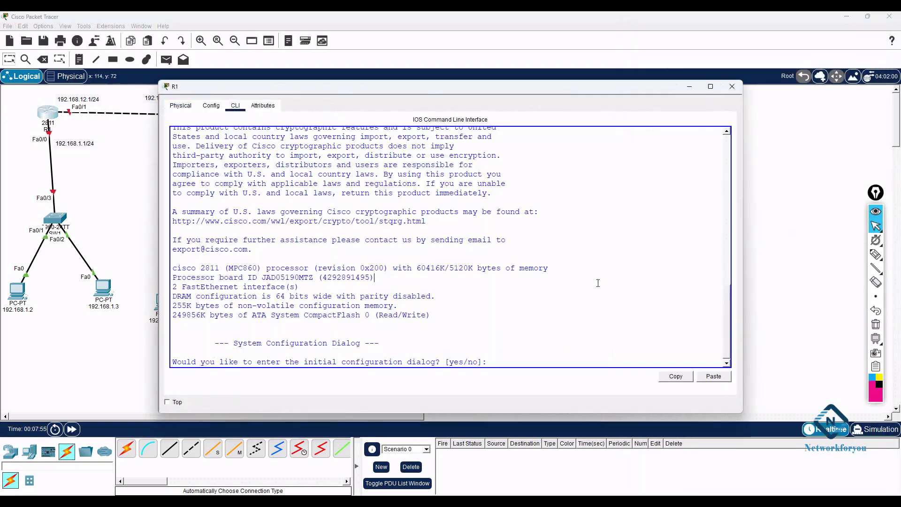
text(no)
key(Return)
key(Return)
key(Return)
key(Return)
key(Return)
key(Return)
key(Return)
key(Return)
key(Return)
key(Return)
key(Return)
key(Return)
key(Return)
key(Return)
key(Return)
key(Return)
key(Return)
key(Return)
key(Return)
key(Return)
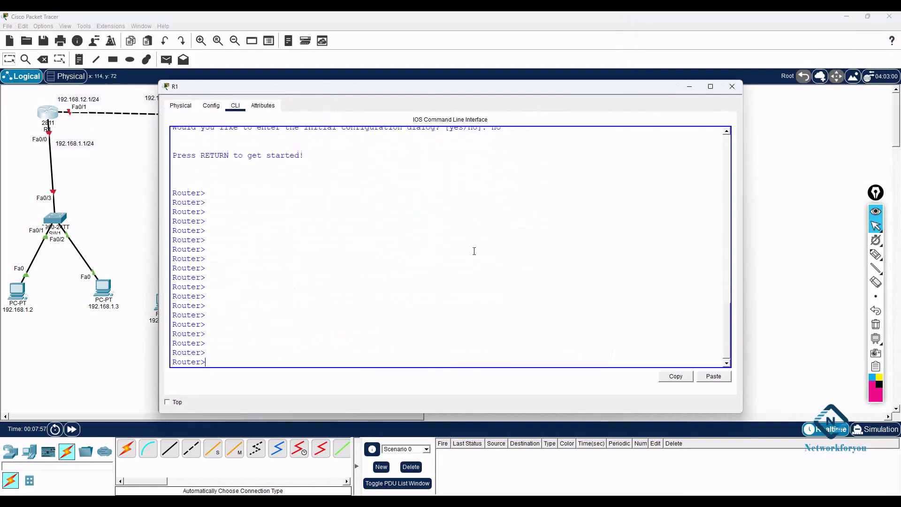
Step: Paste the R1 OSPF configuration into R1's CLI and review it in a maximized window
right_click(467, 252)
click(483, 262)
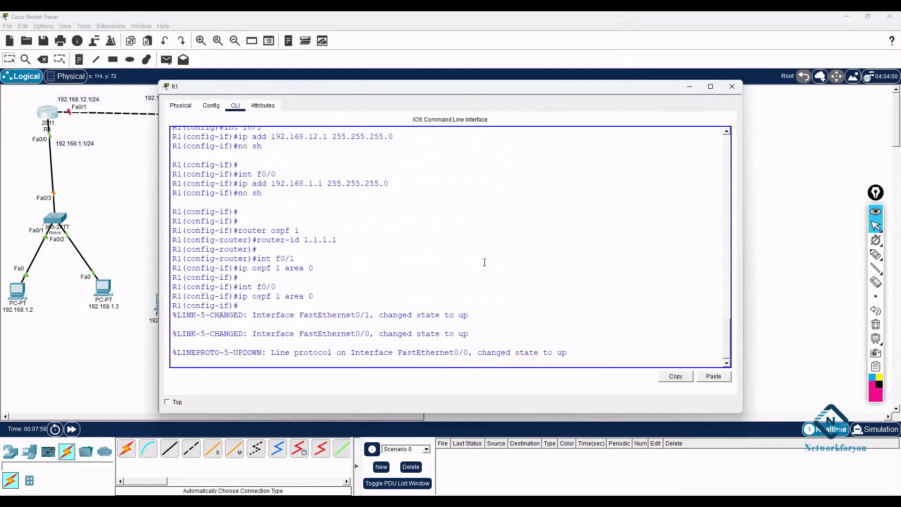
scroll(484, 262, up, 3)
click(711, 87)
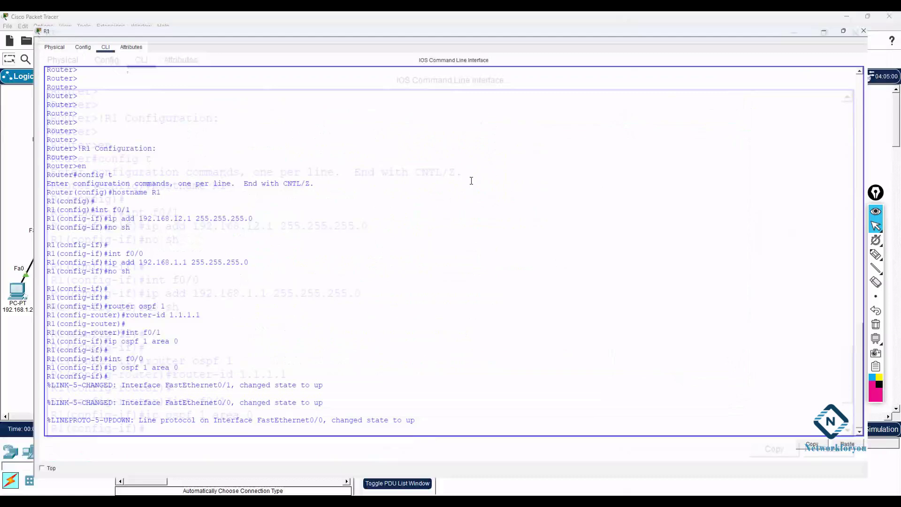
drag(46, 159, 224, 352)
click(224, 352)
Step: Exit configuration mode, save with wr, and close R1's window to return to the notes
key(Return)
key(Return)
key(Return)
key(Return)
key(Return)
key(Return)
key(Return)
key(Return)
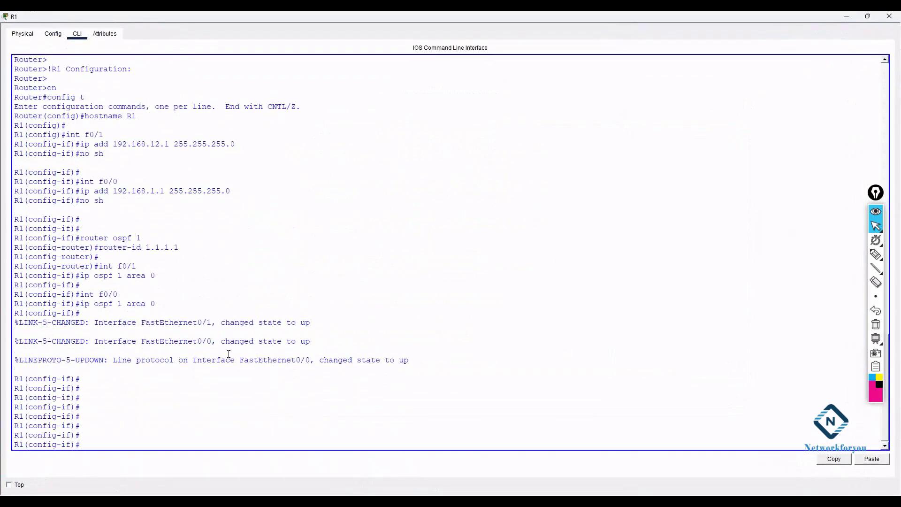
key(ctrl+z)
key(Return)
key(Return)
text(wr)
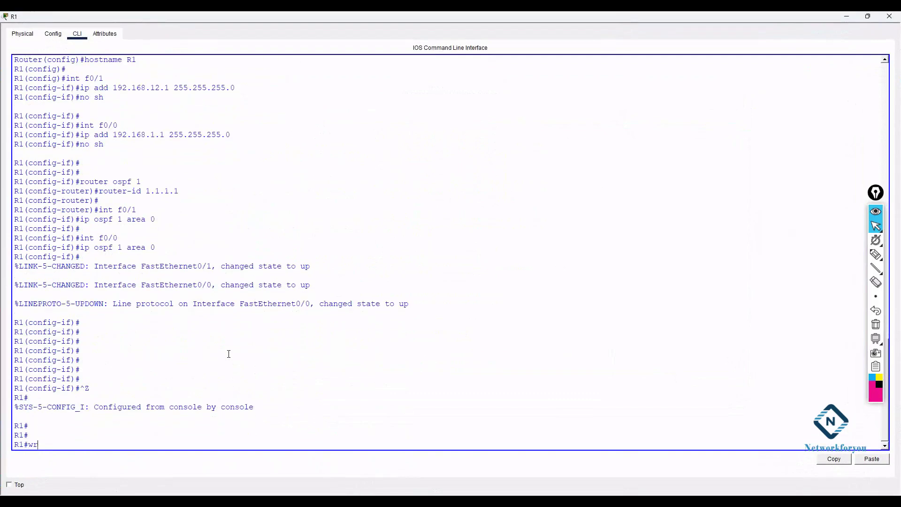
key(Return)
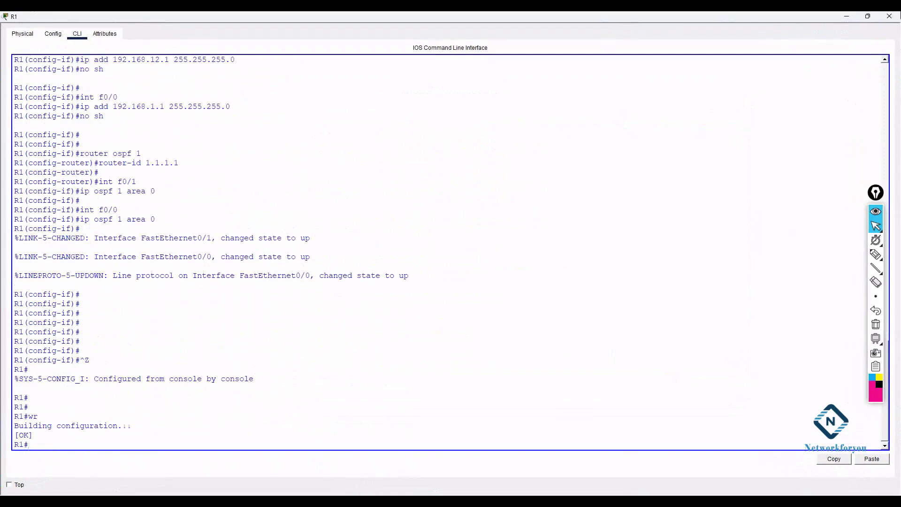
click(889, 16)
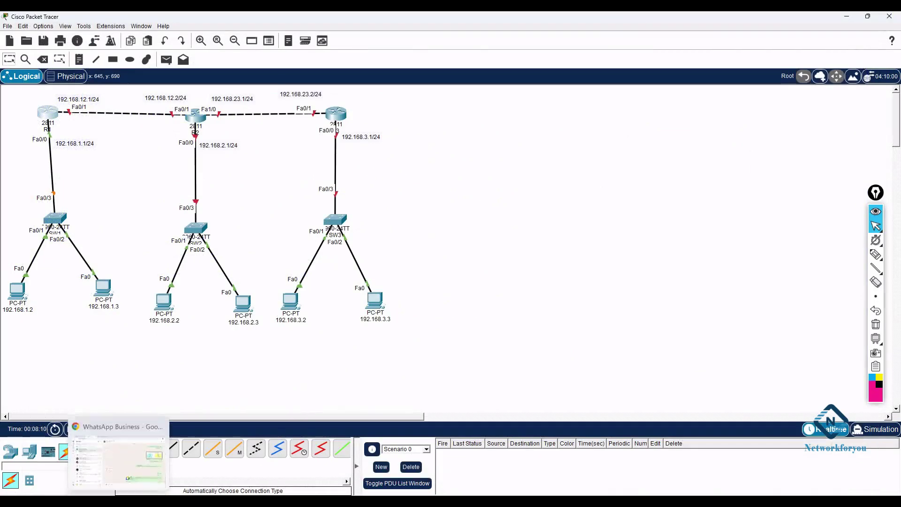
click(140, 446)
Step: Add an '!R2 Configuration:' heading below the dashed separator line
click(644, 299)
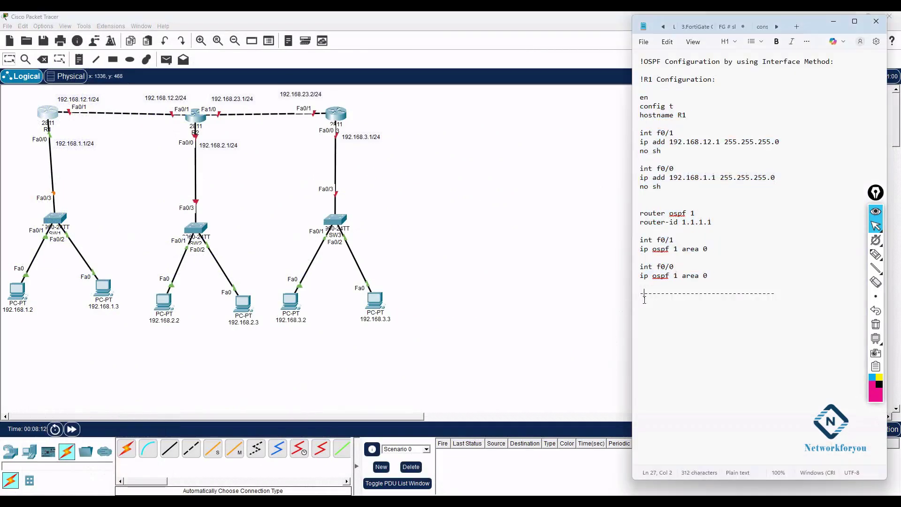
click(784, 290)
key(Return)
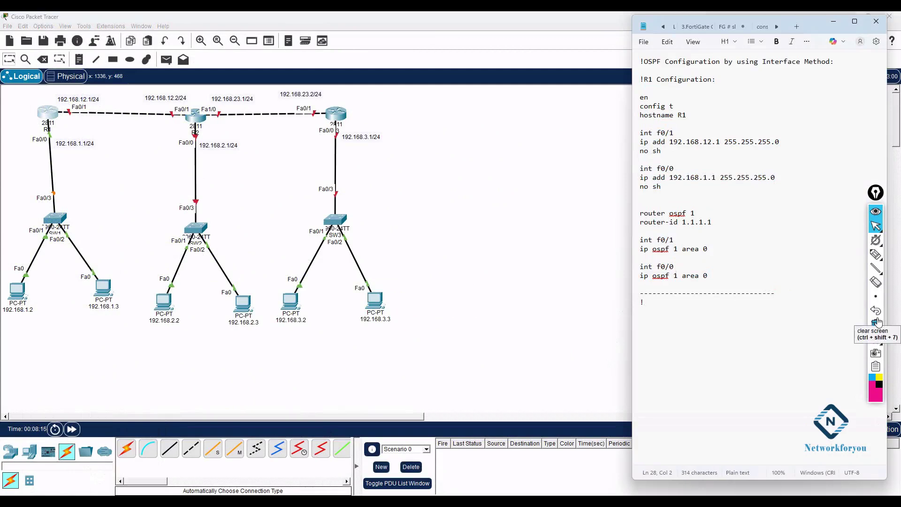
text(!R2 Configuraton:)
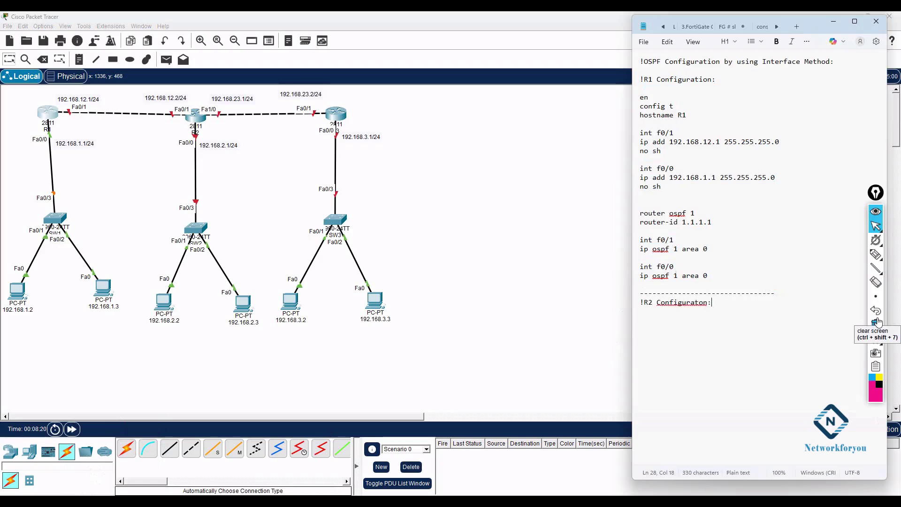
key(BackSpace)
key(BackSpace)
key(BackSpace)
key(BackSpace)
key(BackSpace)
key(BackSpace)
text(ration:)
key(Return)
key(Return)
Step: Type en, config t, hostname R2, and give f0/1 address 192.168.12.2 255.255.255.0
text(en)
key(Return)
text(config t)
key(Return)
text(hostname a)
key(BackSpace)
text(R2)
key(Return)
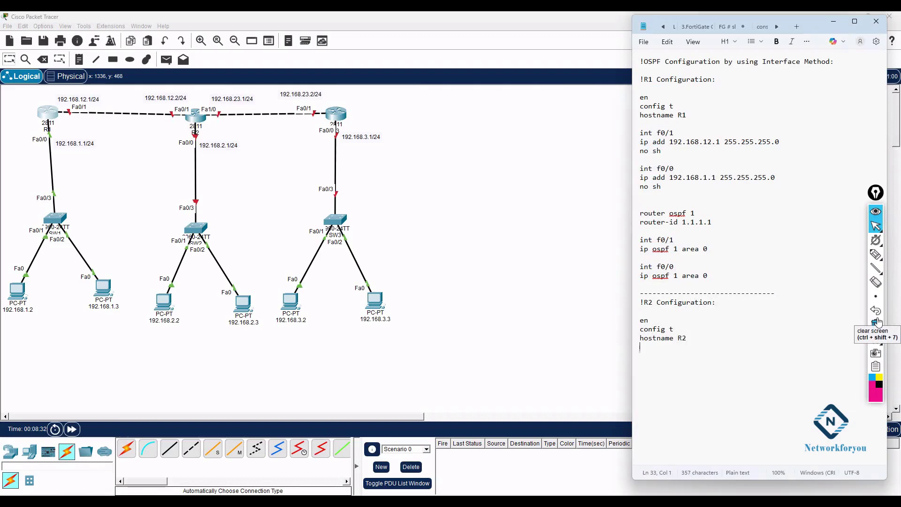
text(int f0/1)
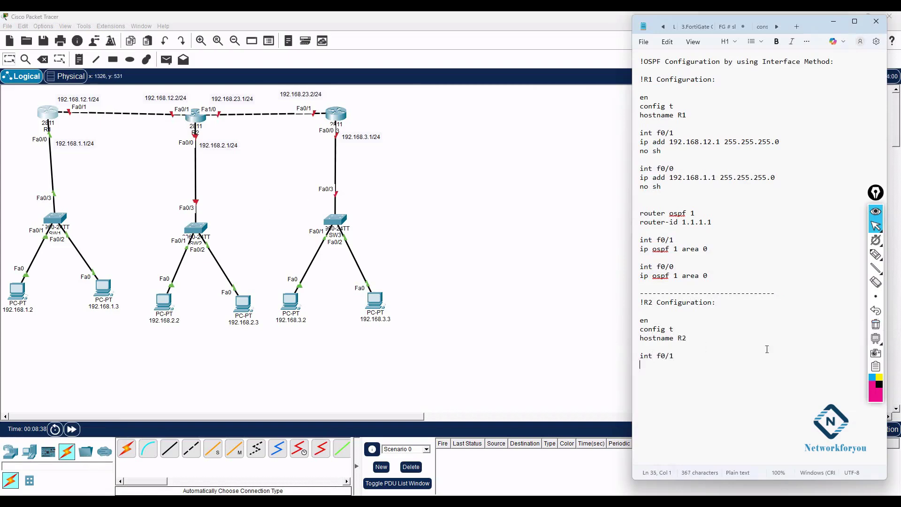
text( ip add 192.168.12.2 255.255.255.0)
key(Return)
Step: Enable f0/1, then add f1/0 at 192.168.23.1 and f0/0 at 192.168.2.1, each with no shutdown
text(no)
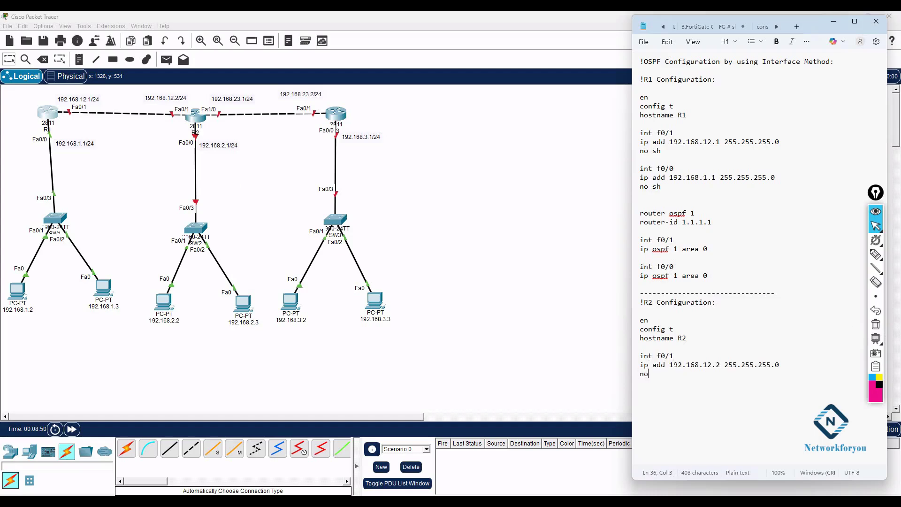
text( sh  int)
text(ip add )
text(19)
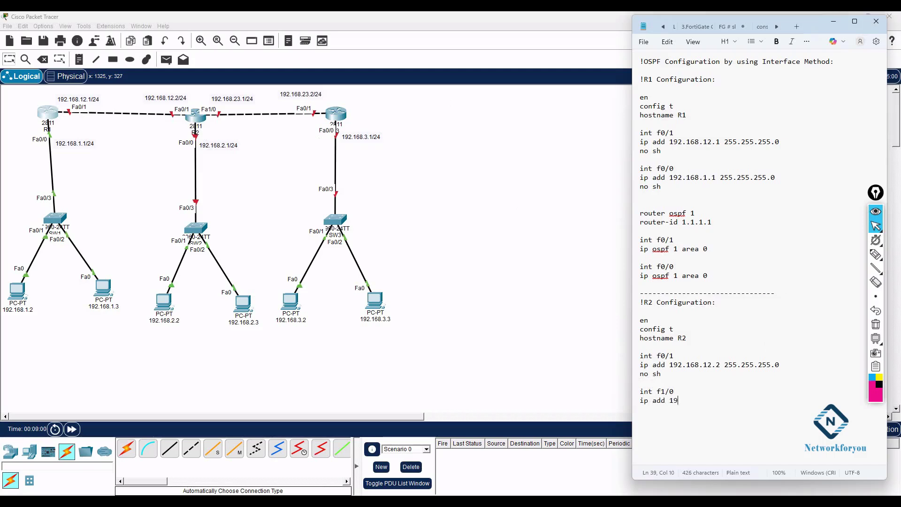
text(2.168.23.1 255.255.255.0)
key(Return)
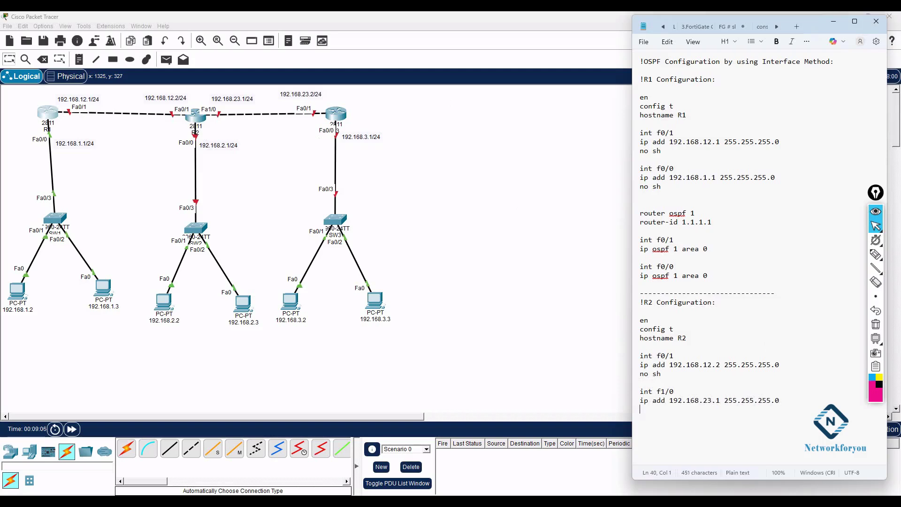
text(no sh)
key(Return)
key(Return)
text(i)
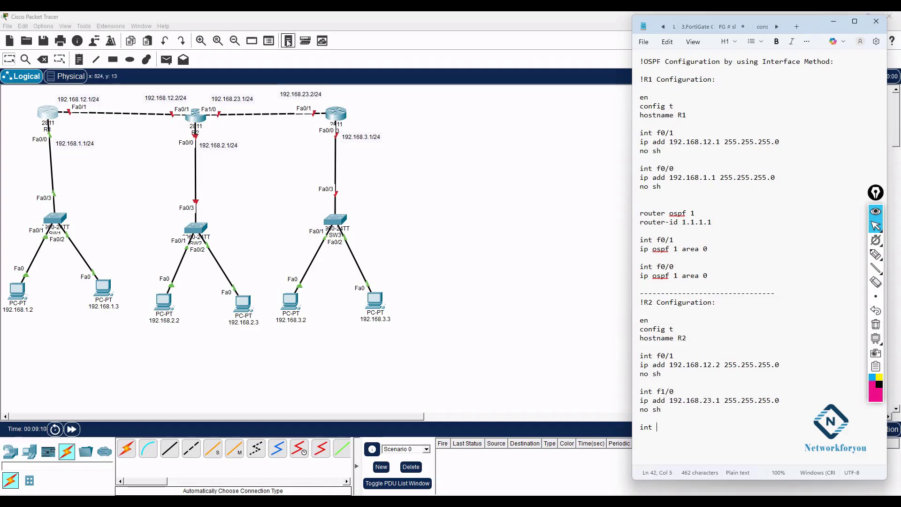
text(nt )
text(f0/0 )
text(ip add)
text( 192.168.2.)
text(1 255.255)
text(.255.0)
key(Return)
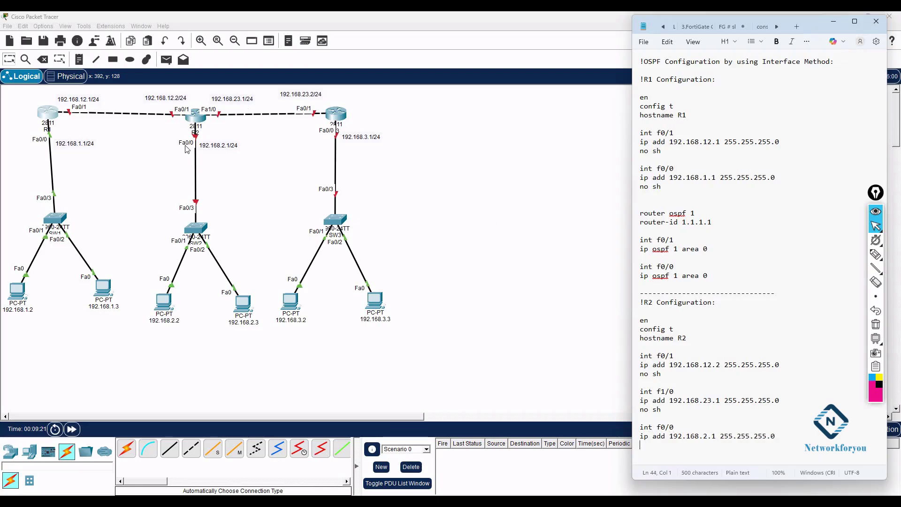
text(no sh)
key(Return)
key(Return)
key(Return)
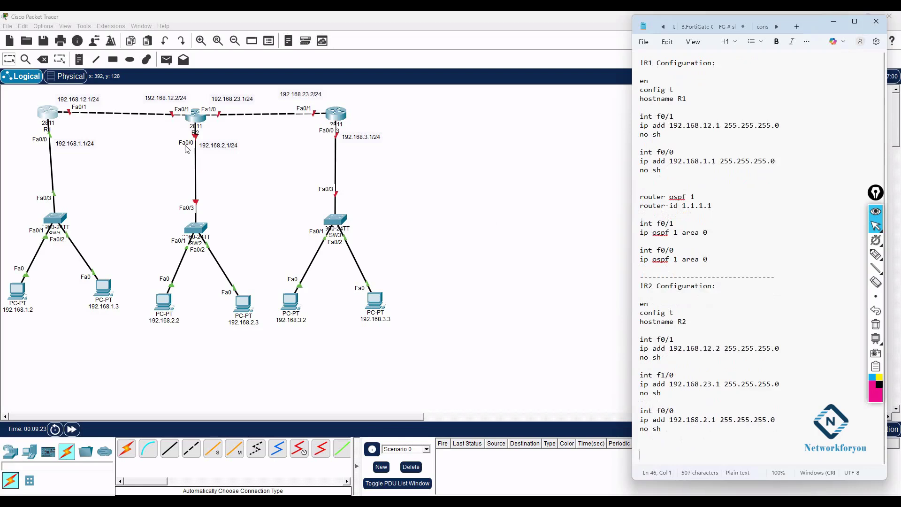
key(Return)
key(Return)
key(Return)
key(Return)
key(Return)
key(Return)
key(Return)
key(Return)
key(Return)
key(Return)
key(Return)
key(Return)
key(Return)
key(Return)
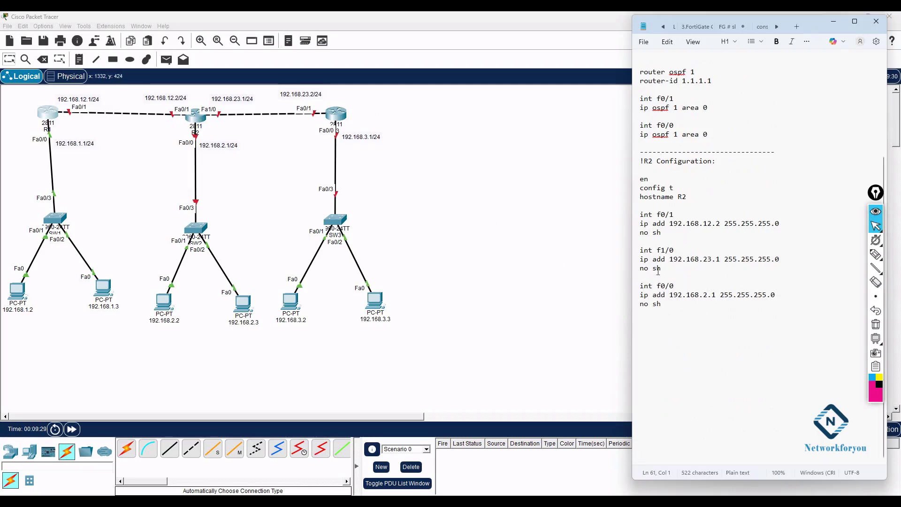
Step: Add router ospf 1, router-id 2.2.2.2 and 'int f0/1 ip ospf 1 area 0' to R2's notes
click(687, 316)
key(Return)
text(router ospf )
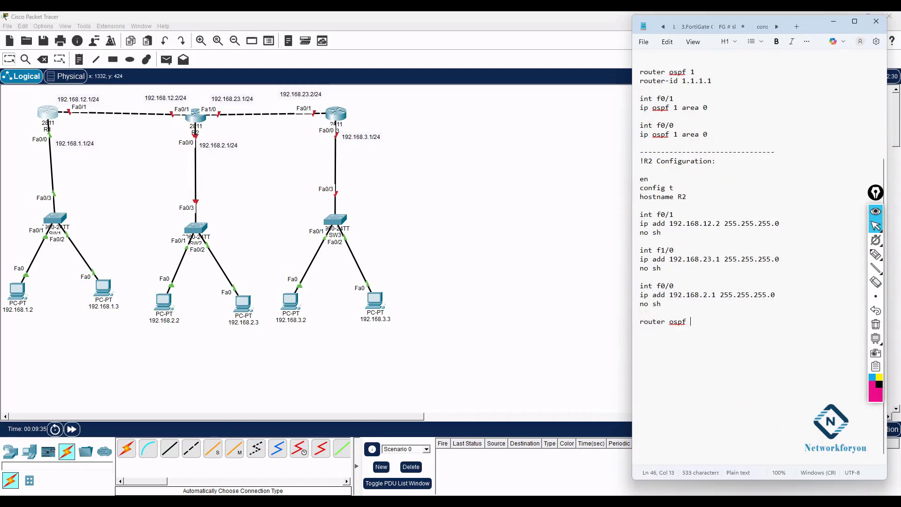
text(1)
key(Return)
text(router-id 2.2.2.2)
key(Return)
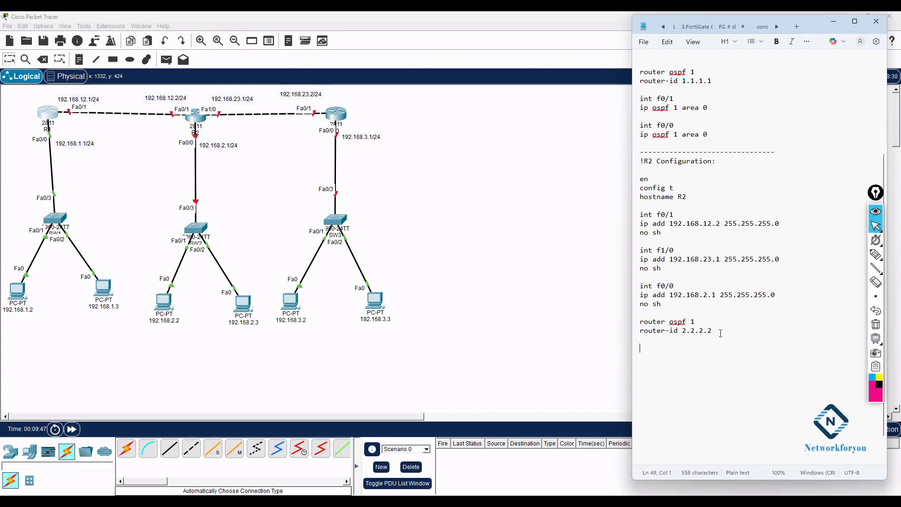
text(int f0/1 ip ospf 1)
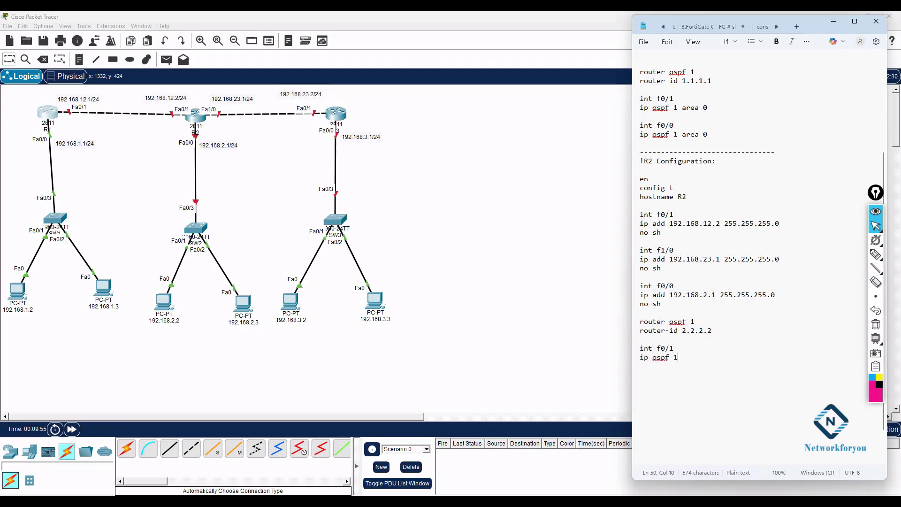
text( area 0)
key(Up)
key(Up)
key(Up)
key(Up)
key(Up)
key(Up)
key(Up)
key(Up)
key(Up)
key(Up)
key(Up)
key(Up)
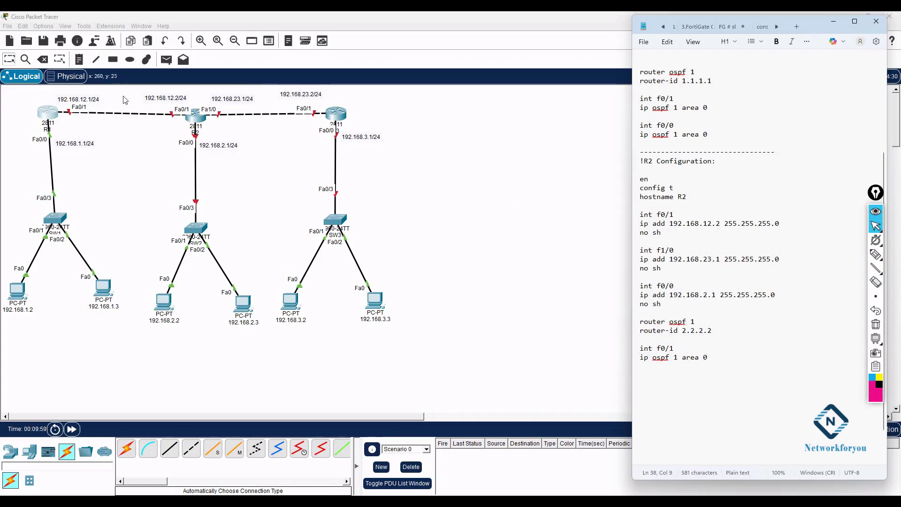
click(130, 59)
Step: Draw an ellipse around the topology and shift it into position
drag(13, 91, 501, 416)
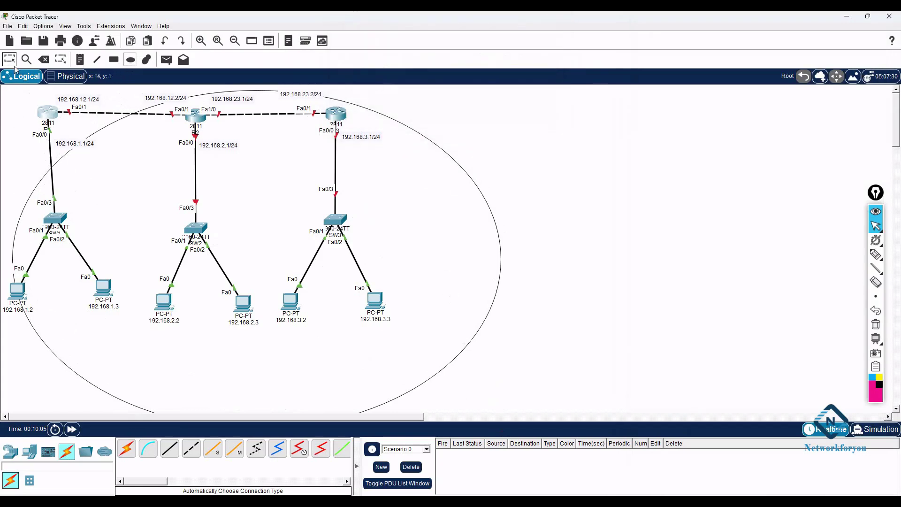
click(281, 193)
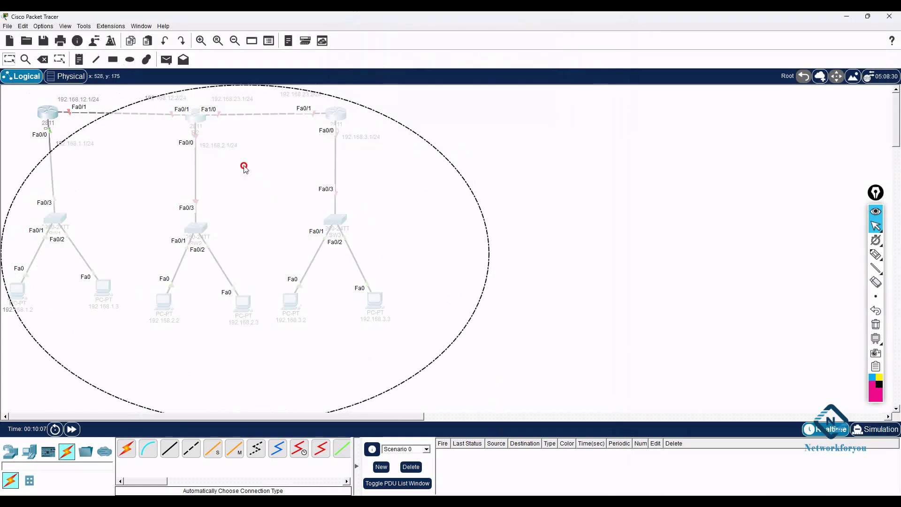
drag(281, 153, 346, 146)
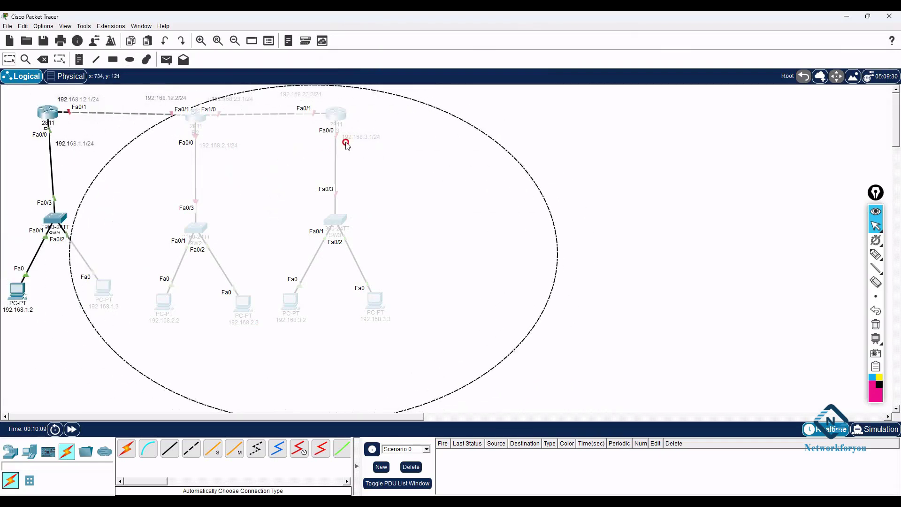
click(235, 40)
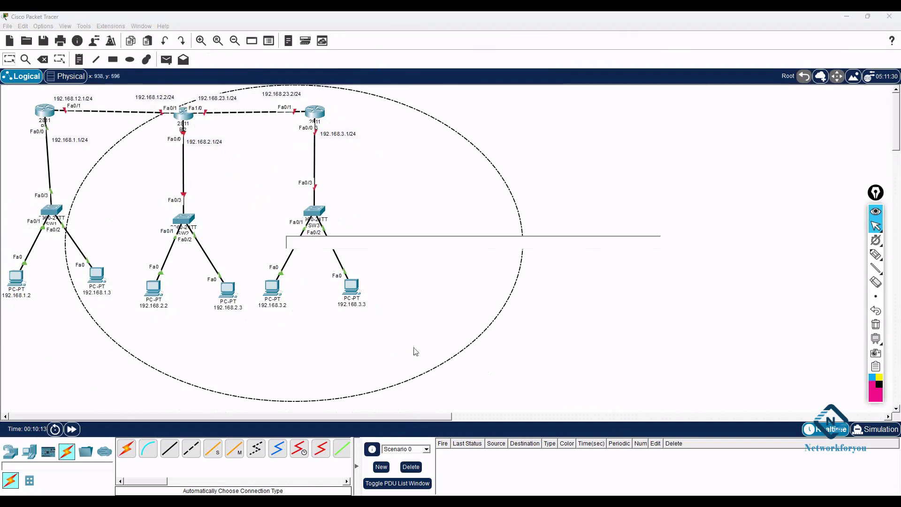
drag(260, 183, 183, 145)
Step: Reposition the topology devices together with the ellipse so everything sits neatly inside it
drag(14, 91, 343, 238)
drag(311, 212, 419, 234)
click(419, 234)
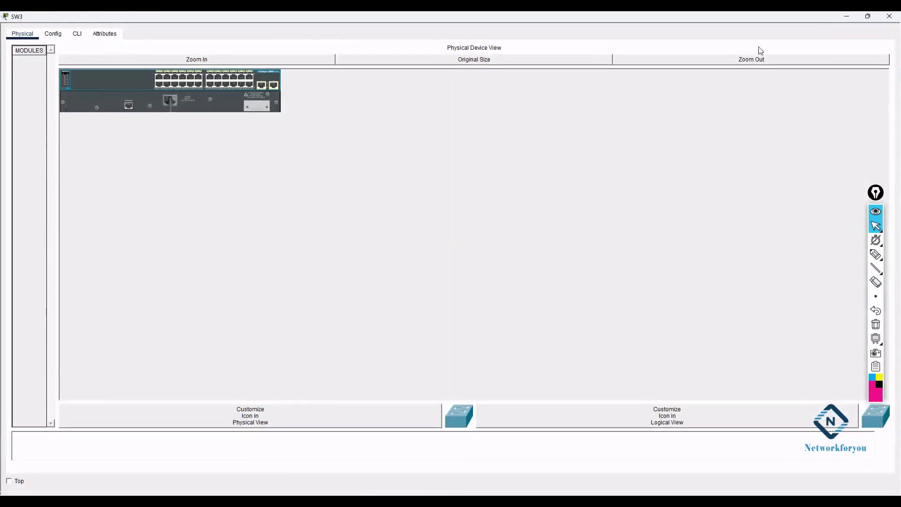
click(890, 16)
drag(502, 220, 446, 177)
click(447, 177)
drag(8, 90, 544, 419)
drag(384, 334, 248, 241)
click(619, 261)
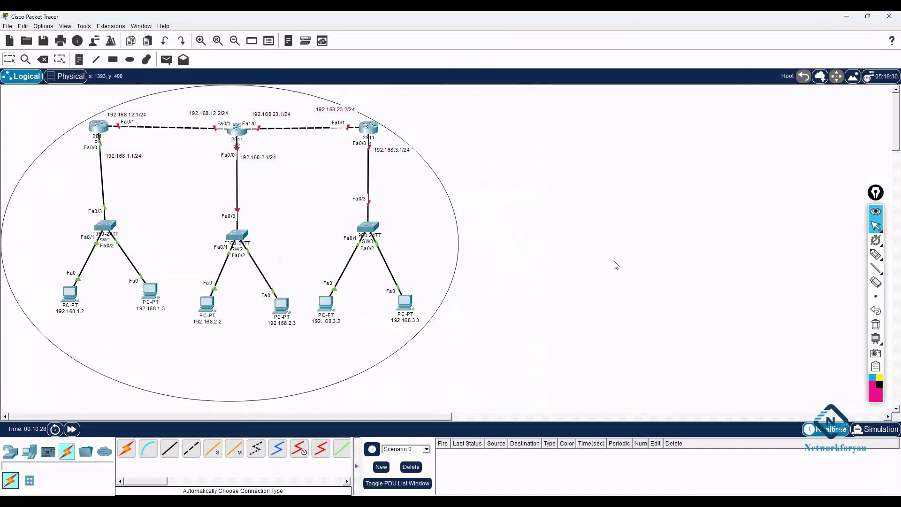
Step: Place an 'Area 0' note inside the ellipse and zoom in slightly
click(79, 60)
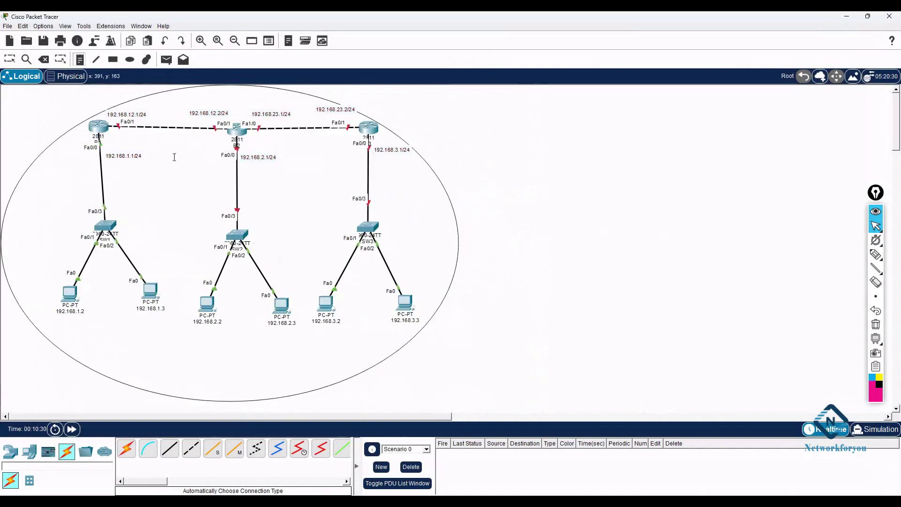
click(157, 182)
text(A)
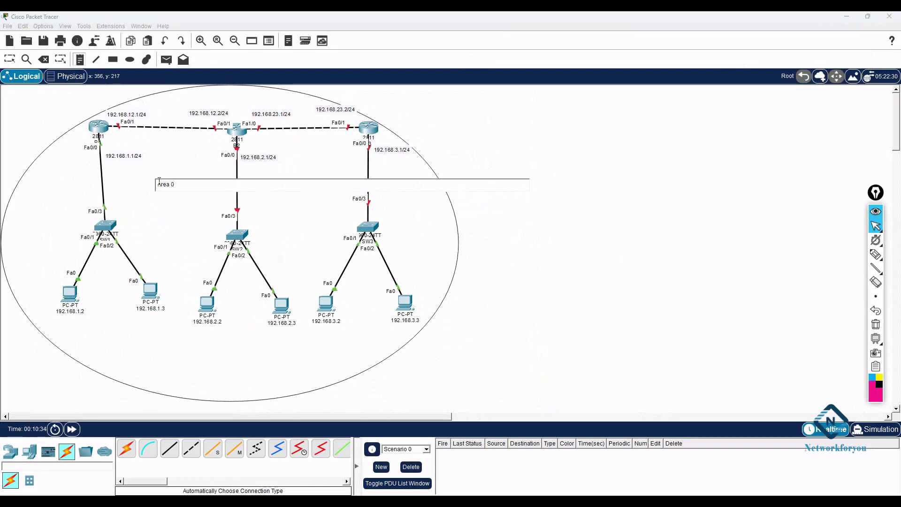
text(rea 0)
click(638, 226)
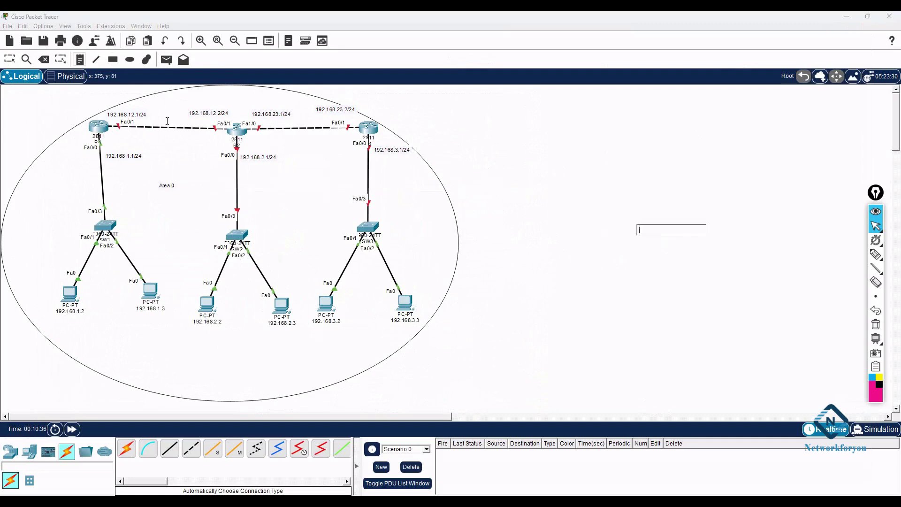
click(201, 40)
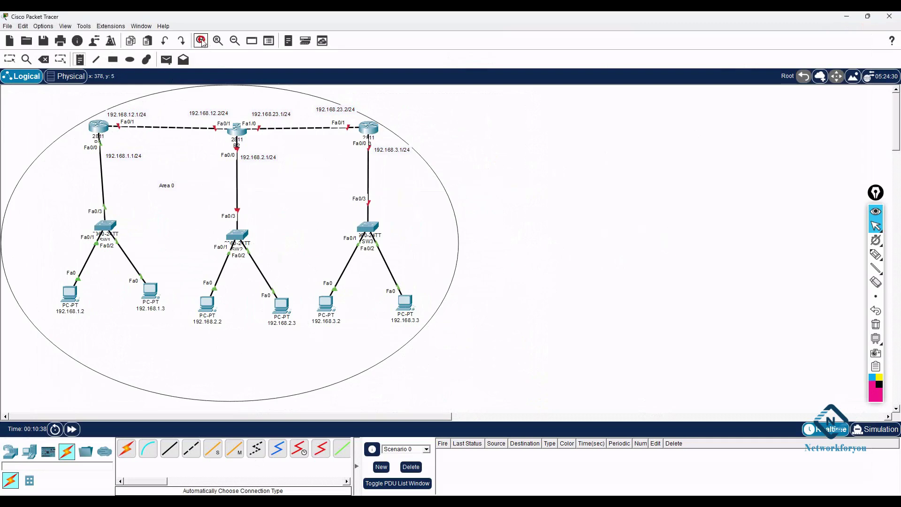
key(alt+Tab)
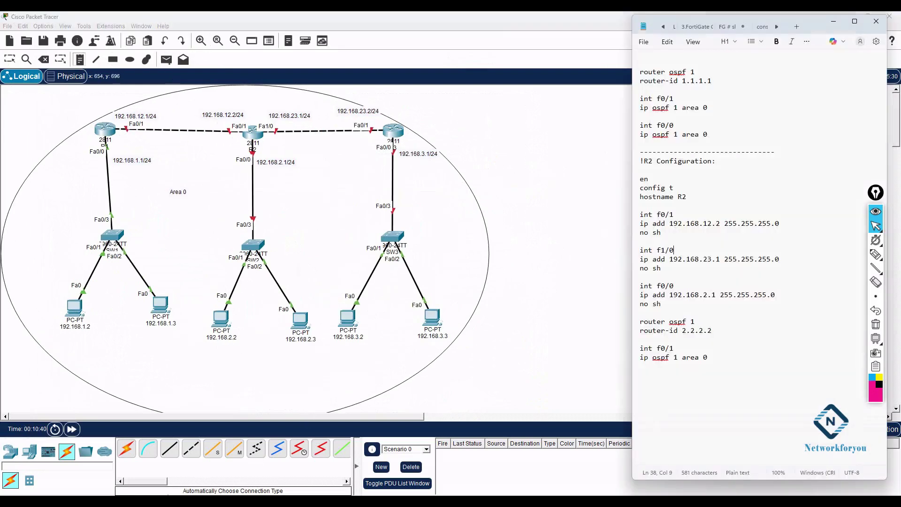
Step: Review R2's interface lines, then add 'int f1/0' with 'ip ospf 1 area 0'
scroll(677, 307, down, 2)
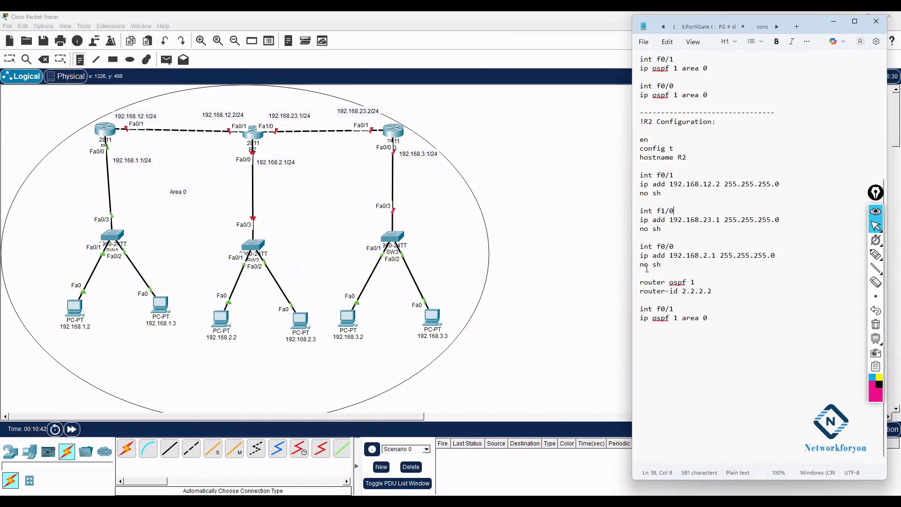
drag(714, 327, 639, 308)
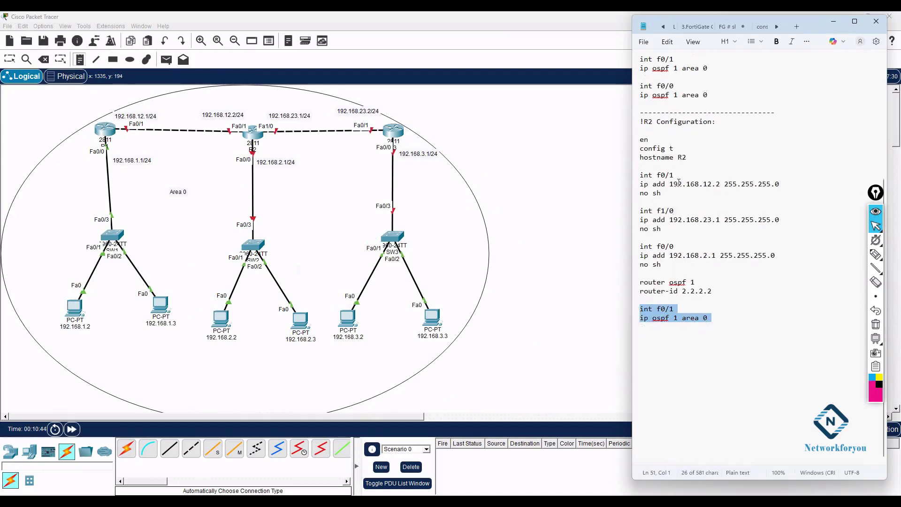
drag(678, 175, 640, 175)
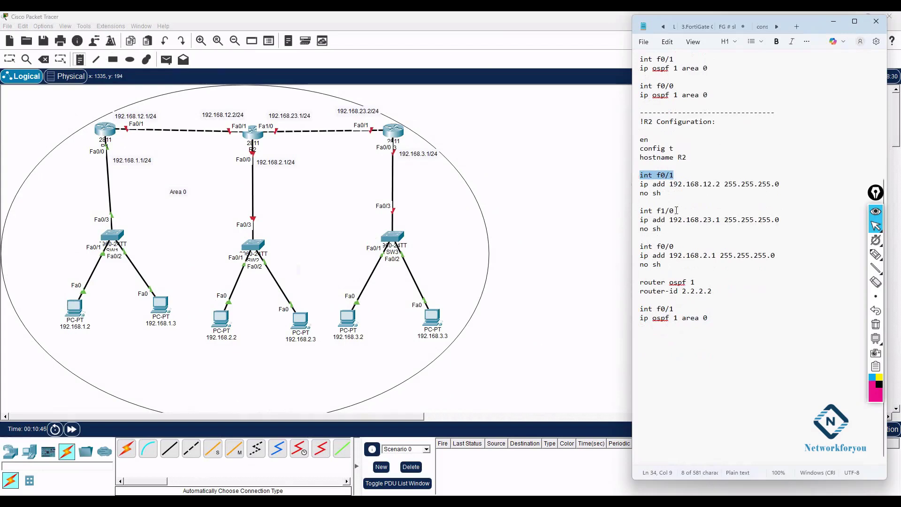
drag(677, 210, 640, 210)
click(720, 319)
key(Return)
key(Return)
text(int f1/0)
key(Return)
text(ip ospf 1 area 0)
key(Return)
key(Return)
Step: Add 'int f0/0 ip ospf 1 area 0' and a dashed separator line
text(i)
text(nt f0/0 )
text(ip)
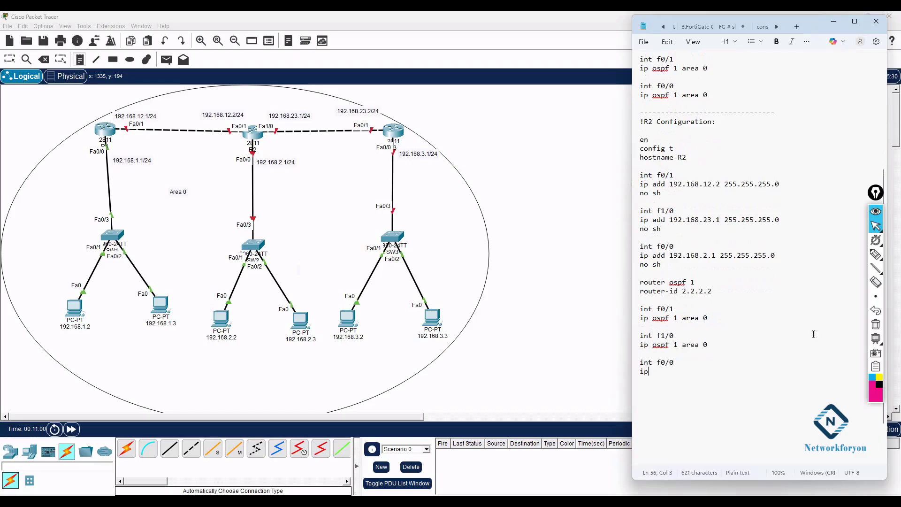
text( ospf 1 area)
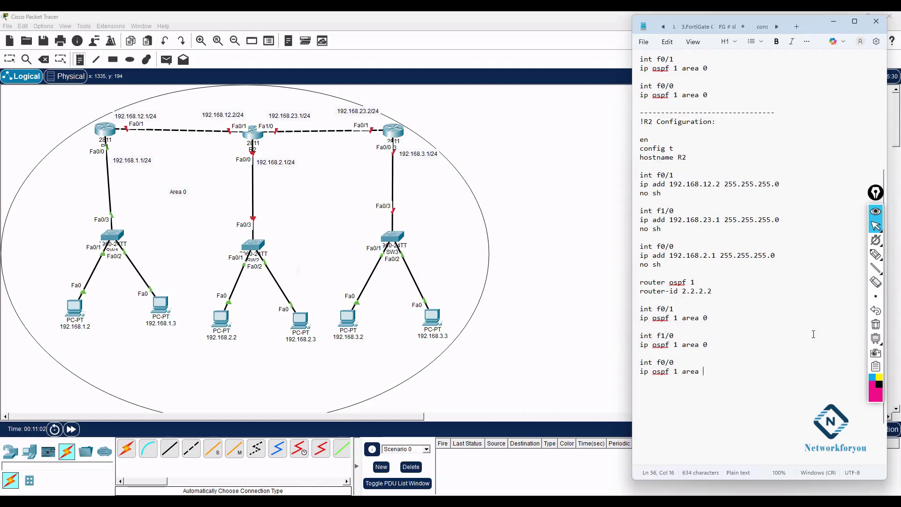
text( 0)
key(Return)
key(Return)
text(-------------------------------)
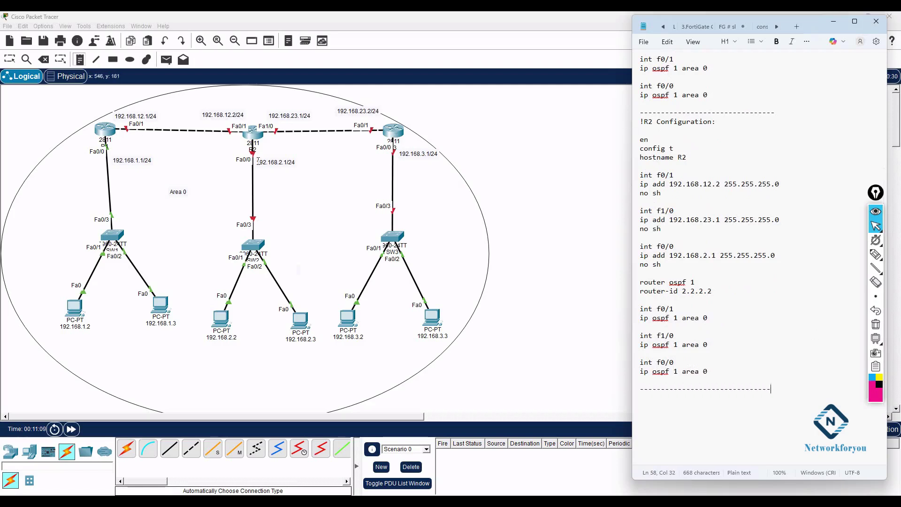
Step: Select and copy R2's full configuration from its heading down in the notes
drag(718, 379, 640, 309)
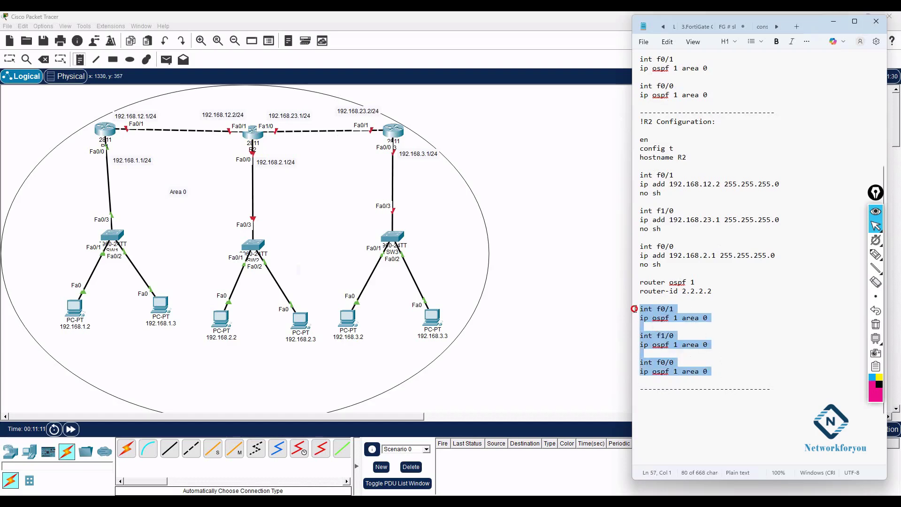
double_click(697, 288)
triple_click(697, 288)
click(714, 366)
drag(714, 371, 637, 121)
right_click(678, 162)
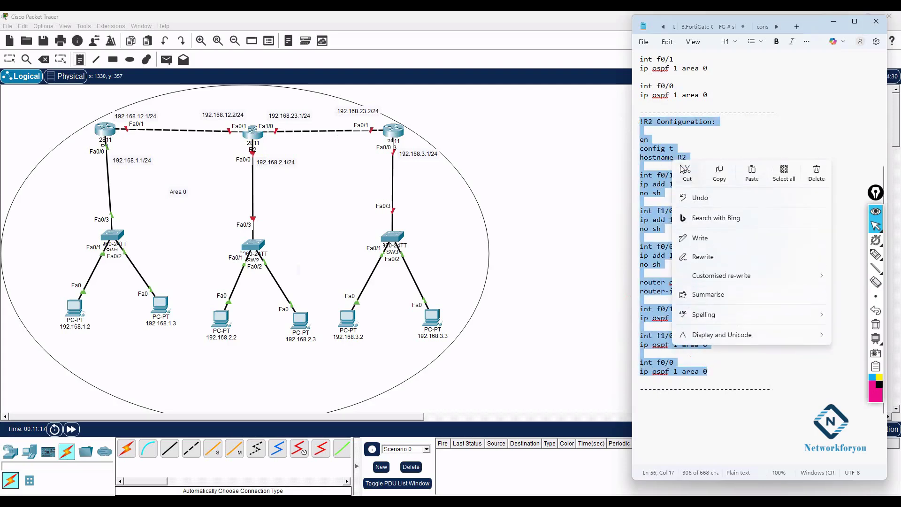
click(721, 182)
Step: Open R2's CLI, decline the initial dialog, and paste the R2 configuration
click(513, 141)
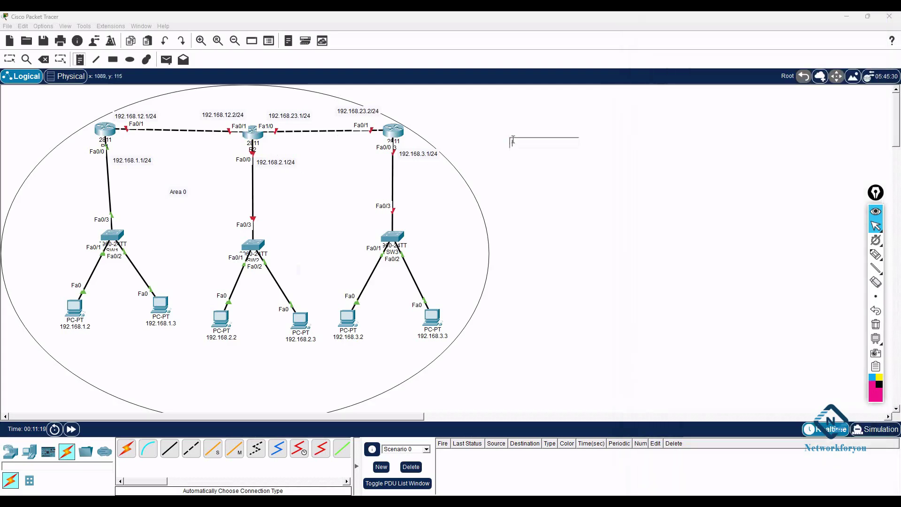
click(253, 134)
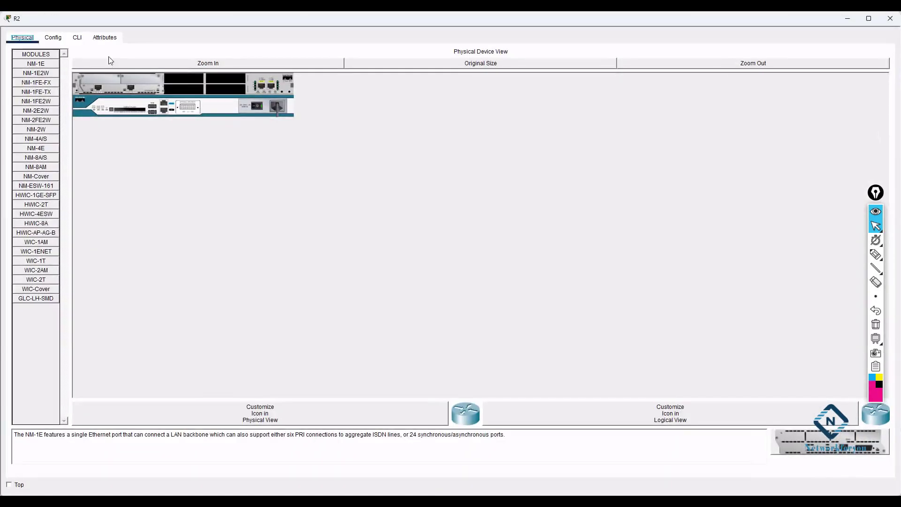
click(77, 37)
text(n)
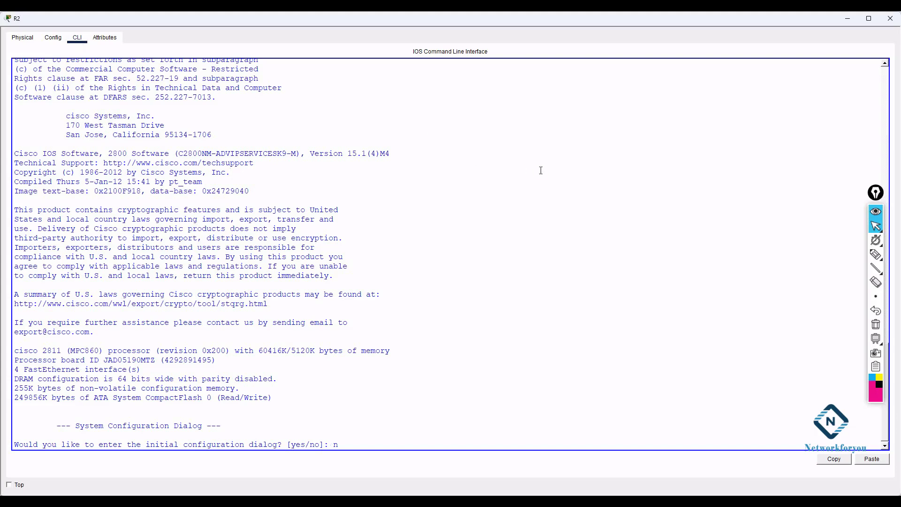
text(o)
key(Return)
key(Return)
key(Return)
key(Return)
key(Return)
key(Return)
key(Return)
key(Return)
key(Return)
key(Return)
key(Return)
key(Return)
key(Return)
key(Return)
key(Return)
key(Return)
key(Return)
key(Return)
key(Return)
key(Return)
key(Return)
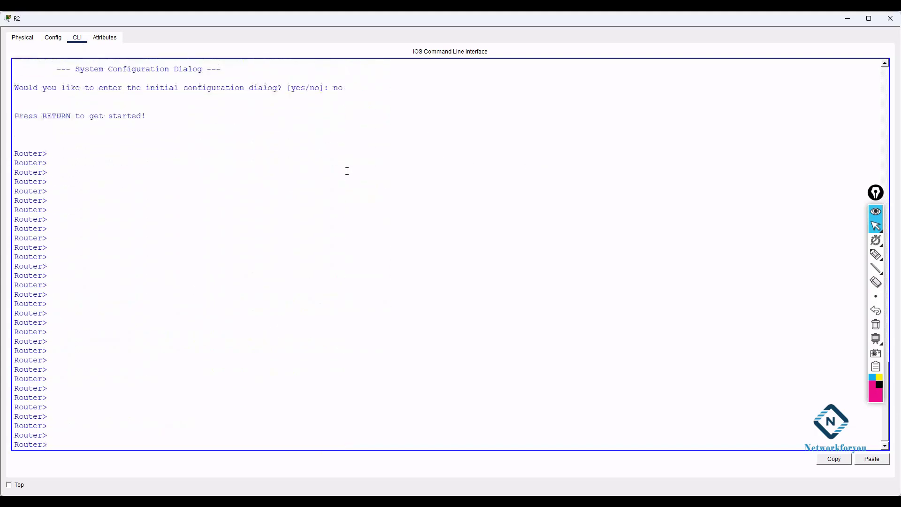
right_click(348, 171)
click(360, 186)
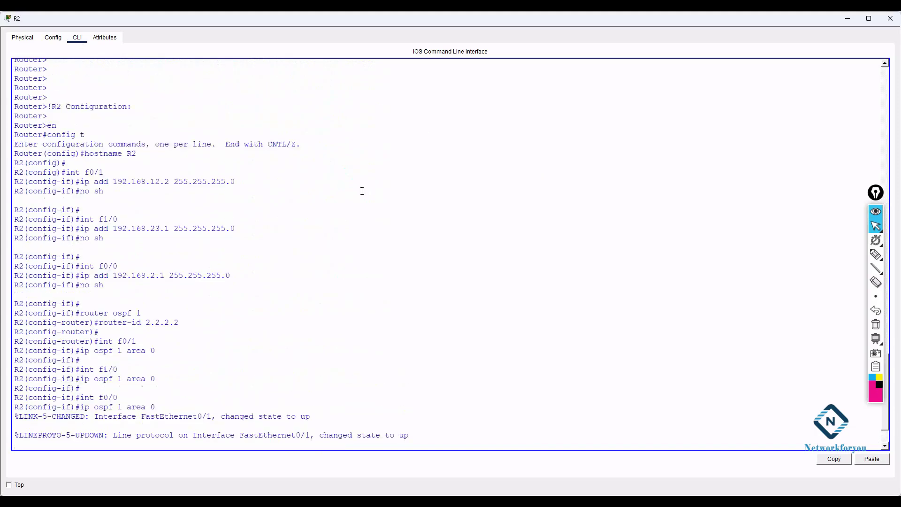
Step: Exit configuration mode, save with wr, and close R2's window
scroll(362, 191, up, 3)
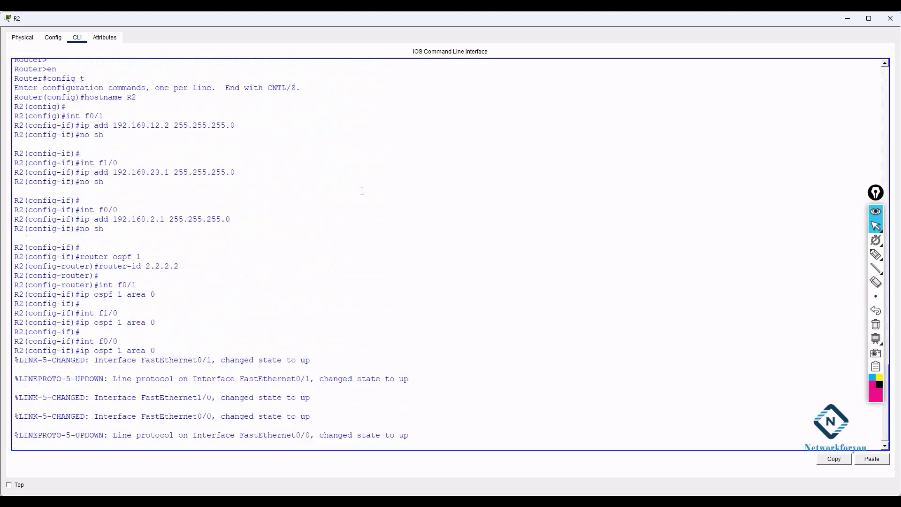
key(Return)
key(Return)
key(Return)
key(Return)
key(Return)
key(Return)
key(Return)
key(Return)
key(Return)
key(Return)
key(Return)
key(Return)
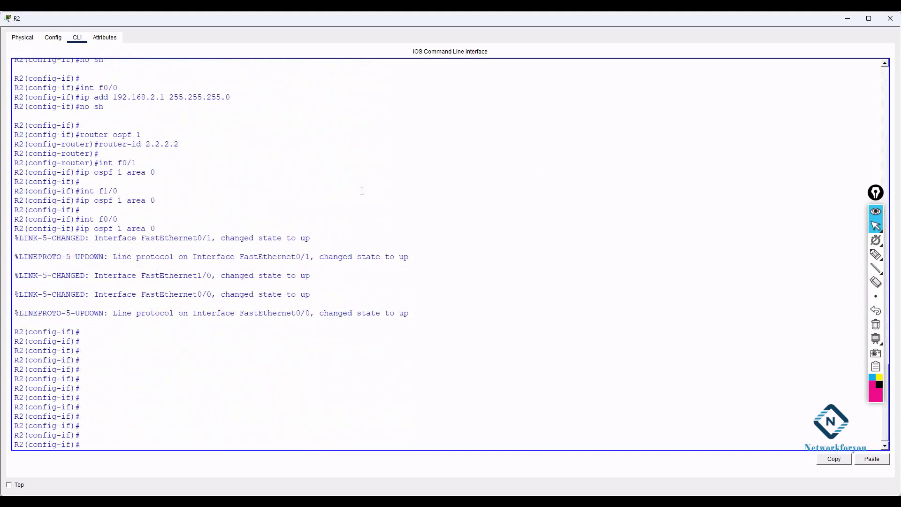
key(ctrl+z)
key(Return)
text(wr)
key(Return)
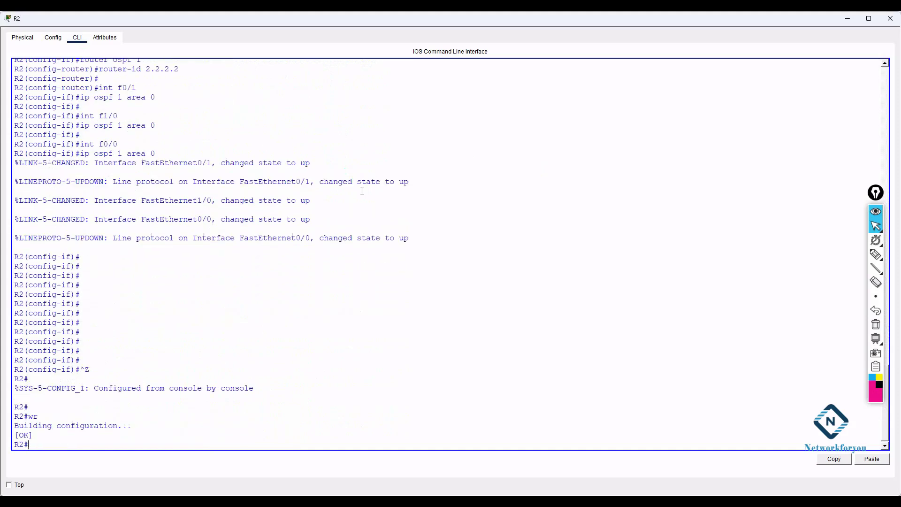
click(891, 18)
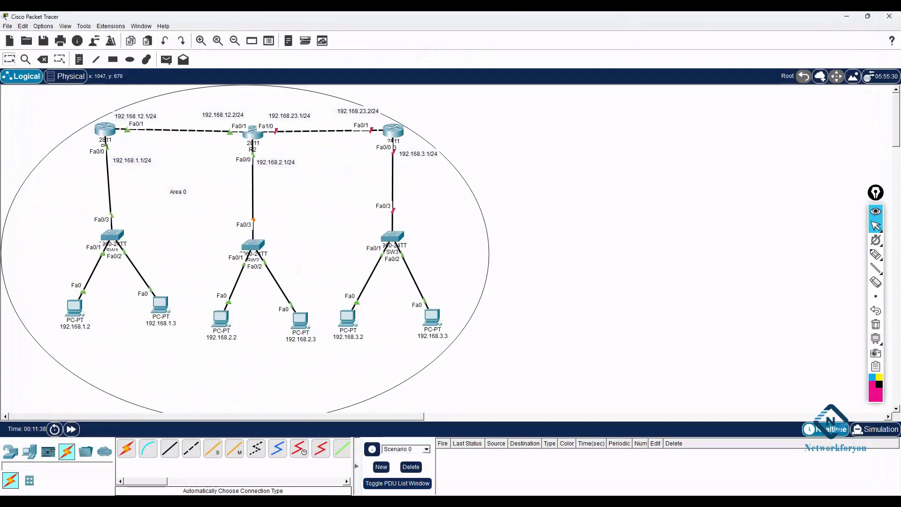
Step: Start an '!R3 Configuration:' section with en, config t and hostname R3
key(alt+Tab)
scroll(771, 384, down, 3)
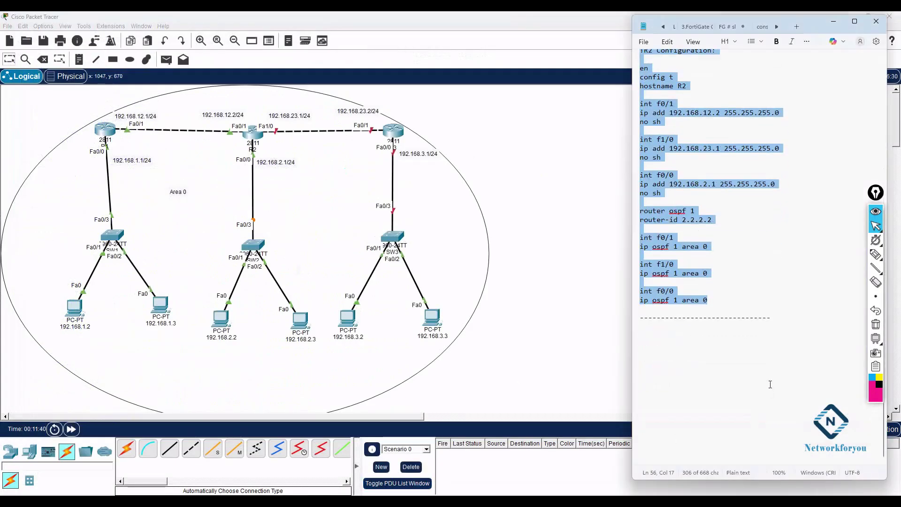
click(770, 319)
key(Return)
key(Return)
key(Return)
key(Return)
key(Return)
key(Return)
key(Return)
key(Return)
key(Return)
key(Return)
key(Return)
key(Return)
key(Return)
key(Return)
key(Return)
key(Return)
key(Return)
key(Return)
key(Return)
key(Return)
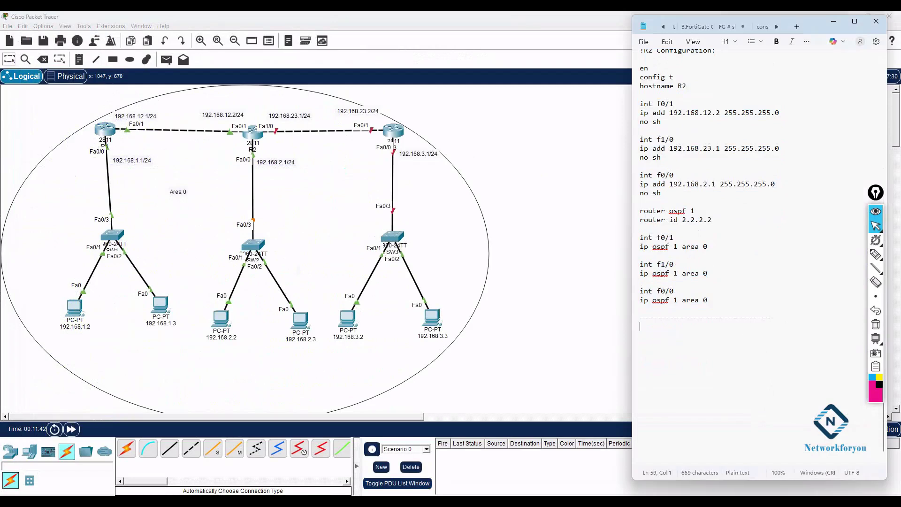
key(Return)
key(Return)
key(Return)
key(Return)
key(Return)
key(Return)
key(Return)
key(Return)
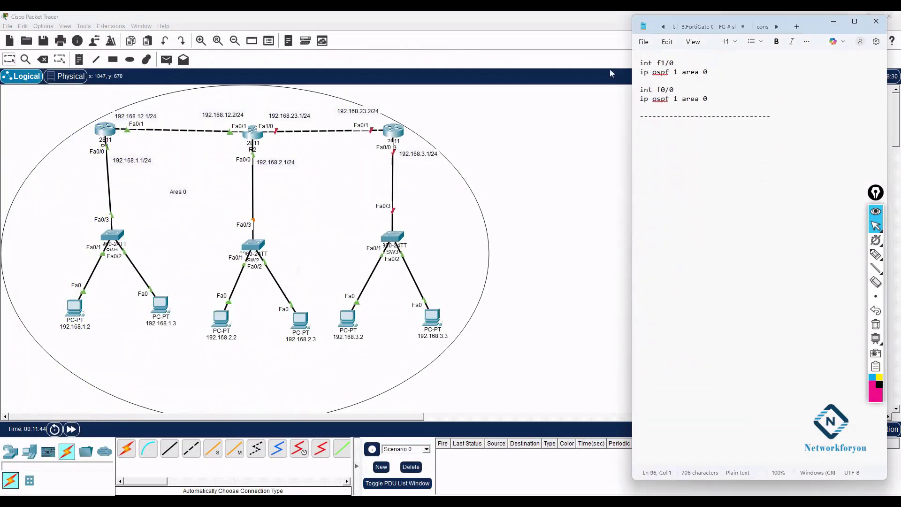
text(!R3 Configuration:)
key(Return)
key(Return)
text(en)
key(Return)
text(config t )
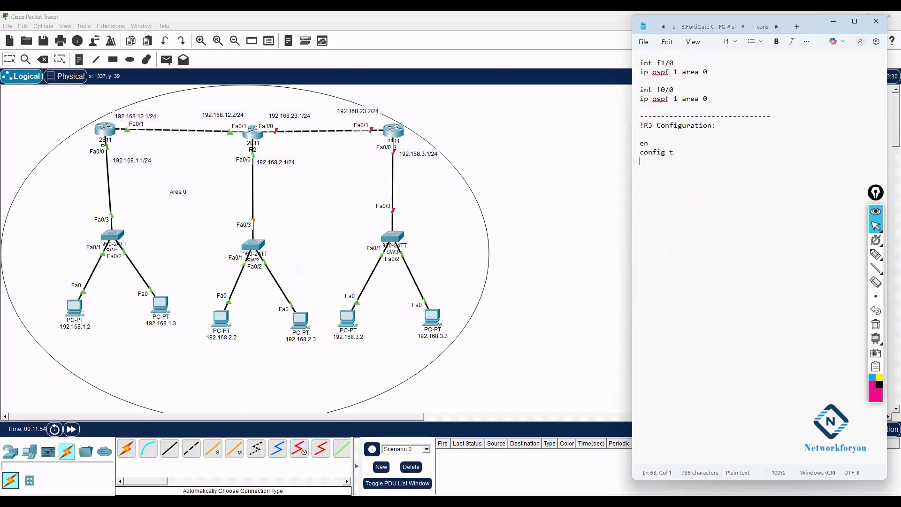
text(hostname R3)
key(Return)
key(Return)
Step: Give f0/1 192.168.23.2 and f0/0 192.168.3.1 (255.255.255.0), each with no shutdown
text(i)
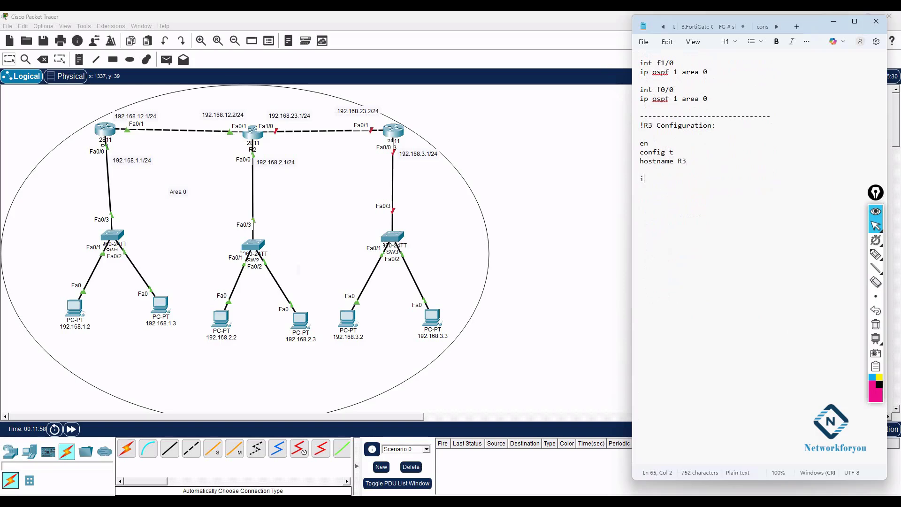
text(nt f0/1 )
text(ip add)
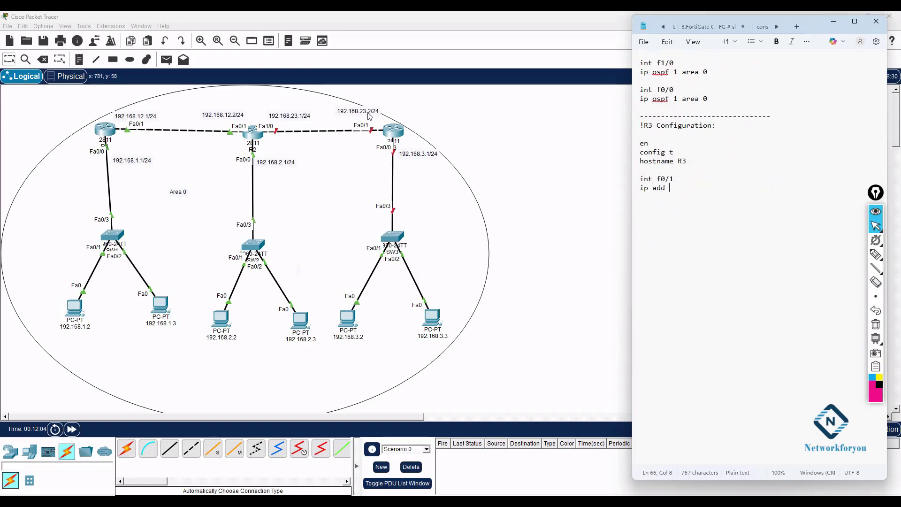
text( 19)
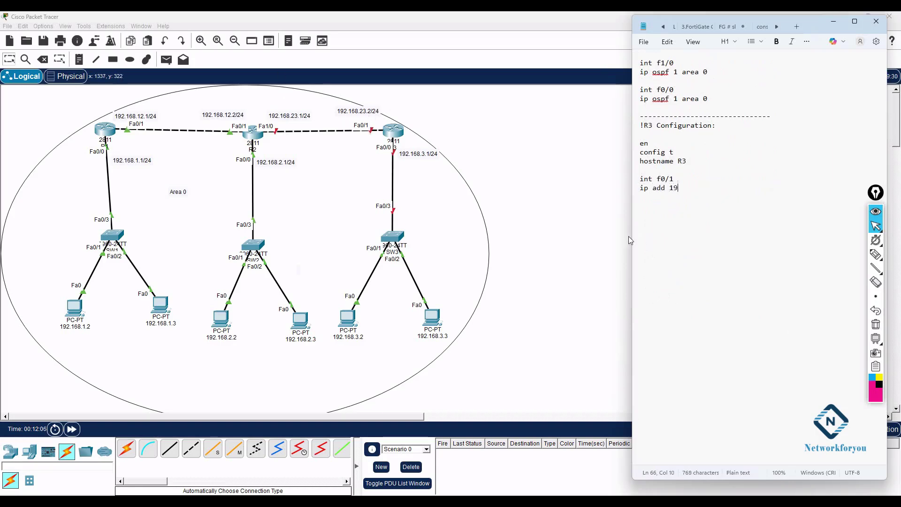
text(2.168.23.2 255.255)
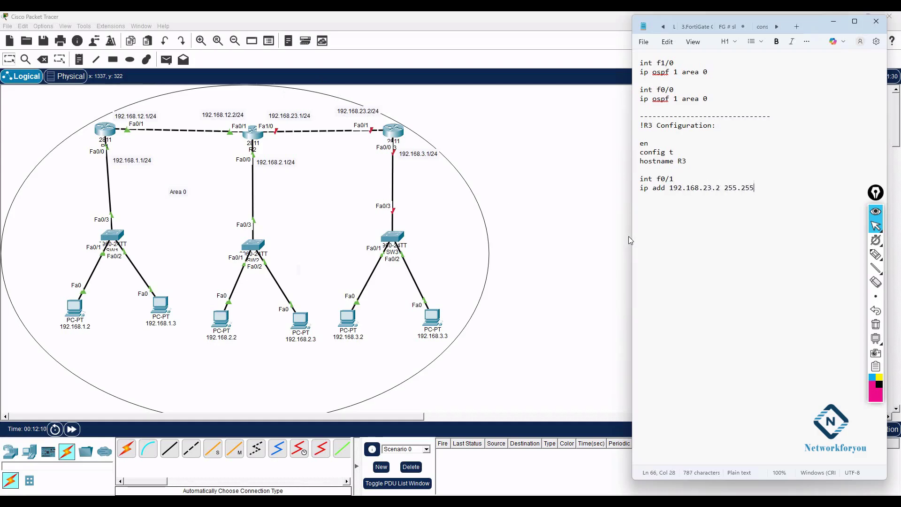
text(.255.0)
key(Return)
text(no sh)
key(Return)
key(Return)
text(i)
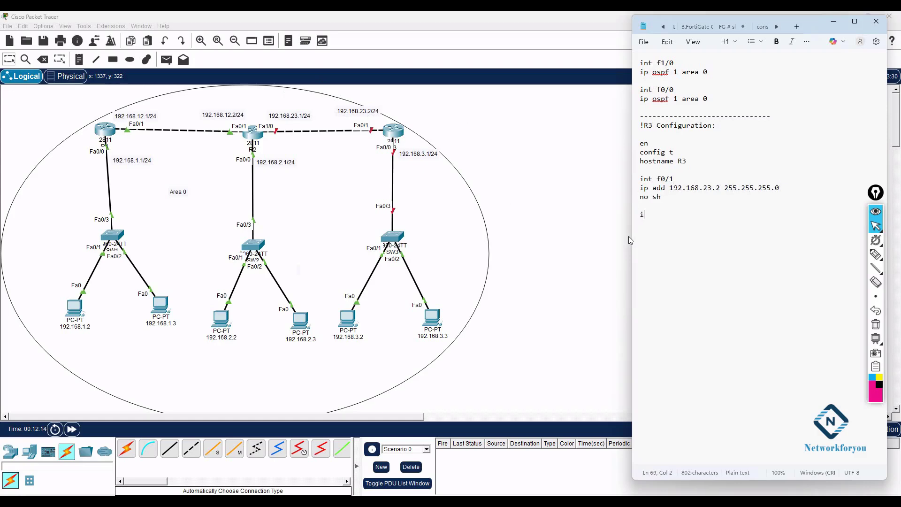
text(nt f0/0)
key(Return)
text(ip add )
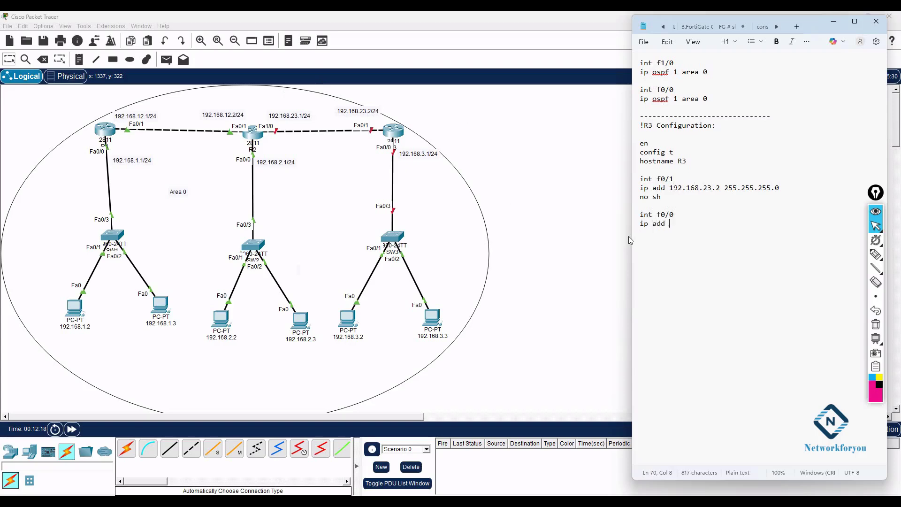
text(192.168.3.1 255)
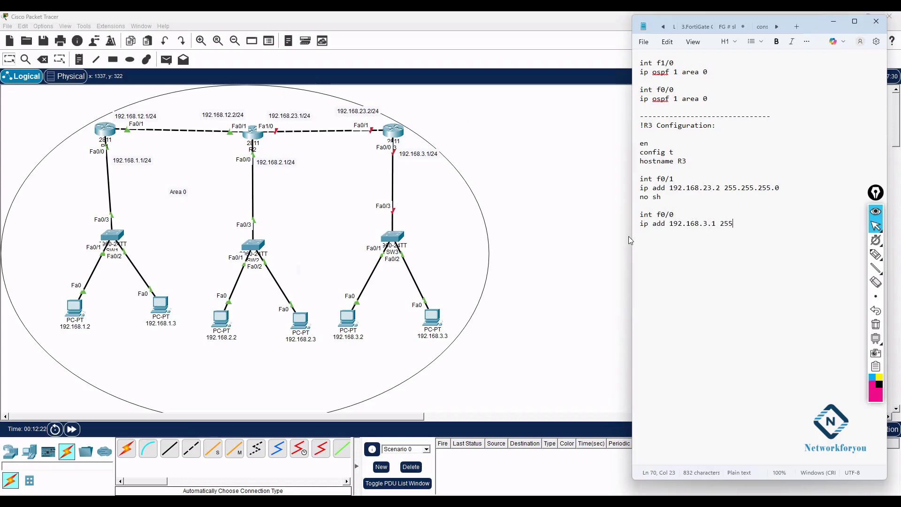
text(.255.255.0)
key(Return)
text(no sh)
Step: Begin R3's OSPF section with router ospf 1 and router-id 3.3.3.3
key(Return)
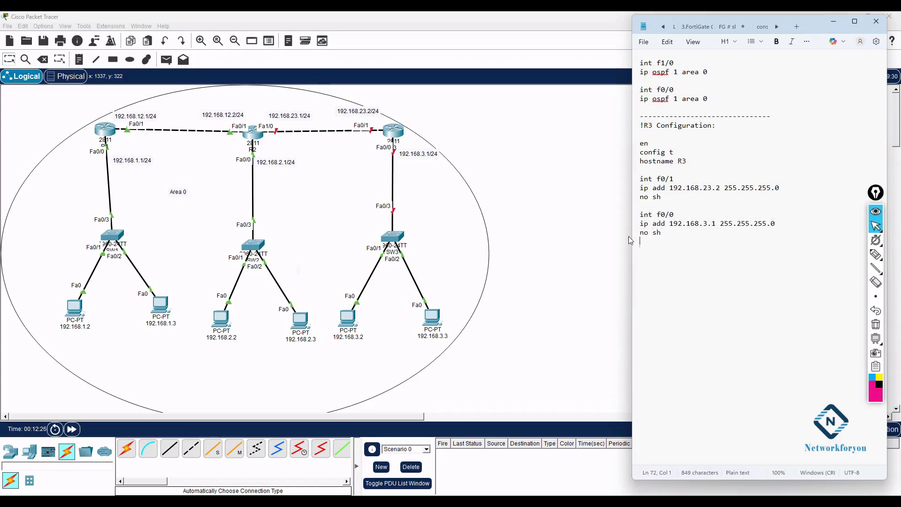
text(router ospf 1)
key(Return)
text(router-id)
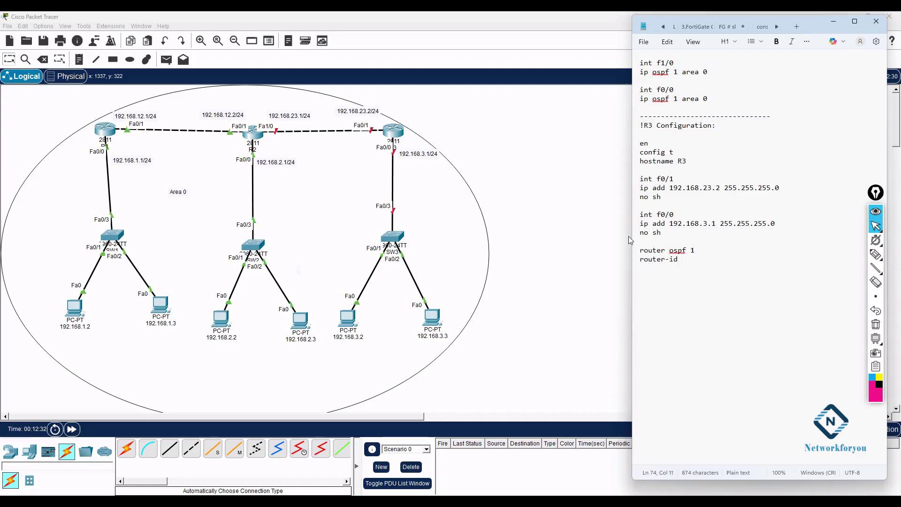
text( 3.3.3.3)
Step: In R3's script, put interfaces f0/1 and f0/0 in OSPF area 0 with 'ip ospf 1 area 0'
key(Return)
key(Return)
text(int f0/1)
key(Return)
text(i)
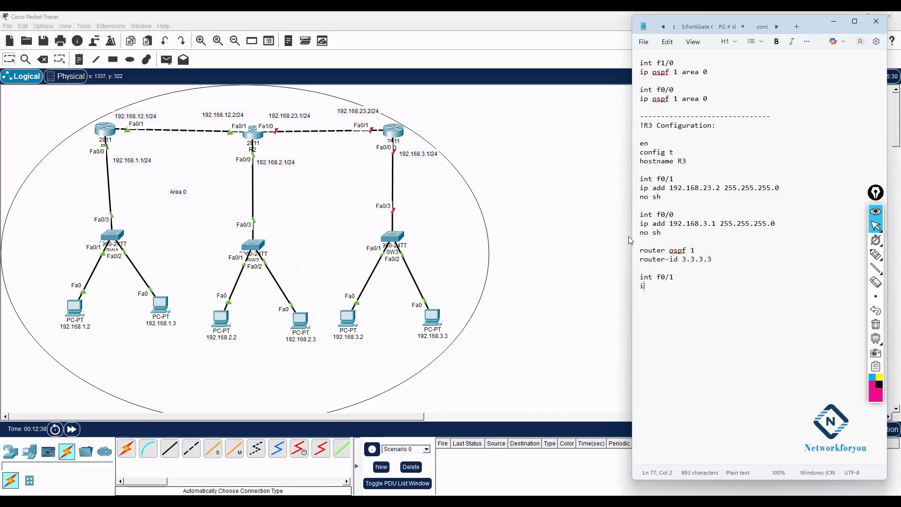
text(p osp)
key(BackSpace)
key(BackSpace)
text(os)
key(BackSpace)
key(BackSpace)
text(spf 1 area 0)
key(Return)
key(Return)
text(int f0/0 ip ospf )
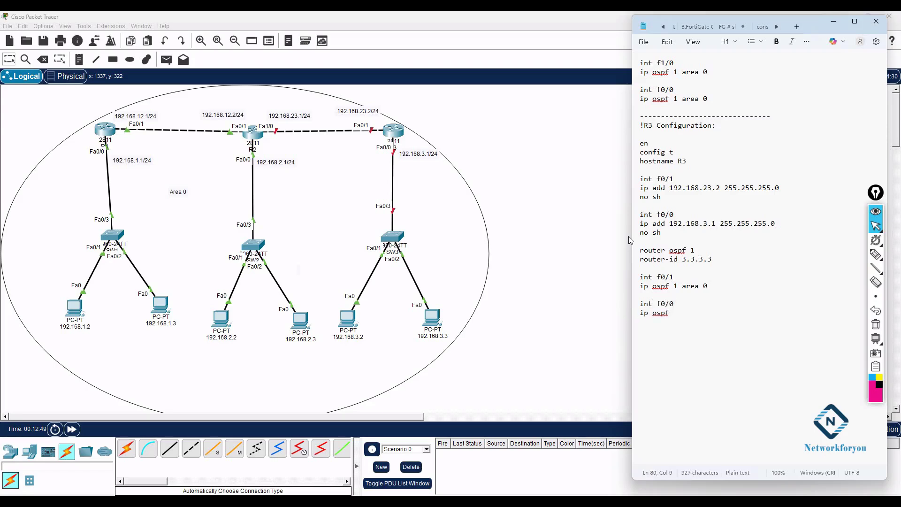
text(1 area 0)
key(Return)
key(Return)
Step: Copy the entire R3 configuration block and open router R3's command line
drag(662, 233, 634, 180)
drag(708, 313, 640, 125)
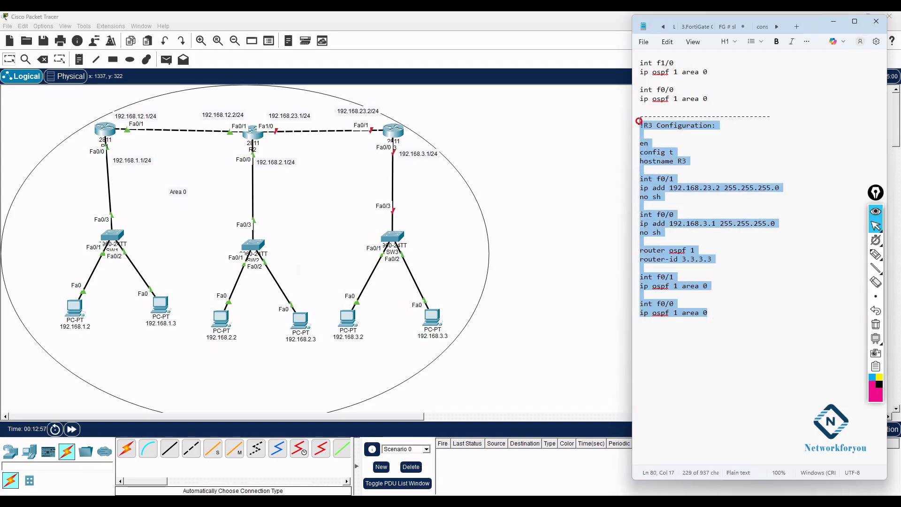
right_click(663, 167)
click(683, 182)
click(394, 137)
click(77, 37)
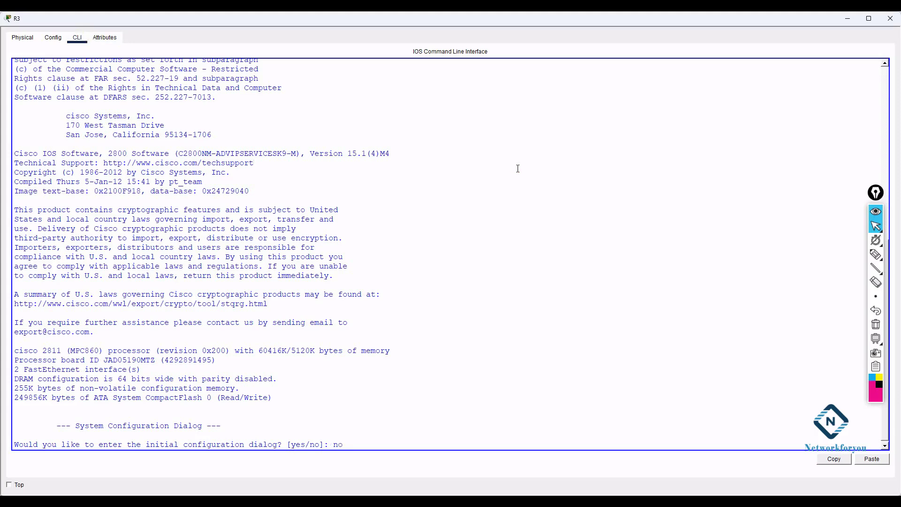
Step: Paste the copied R3 OSPF configuration into R3's console
key(Return)
key(Return)
key(Return)
key(Return)
key(Return)
key(Return)
key(Return)
key(Return)
key(Return)
key(Return)
key(Return)
right_click(485, 191)
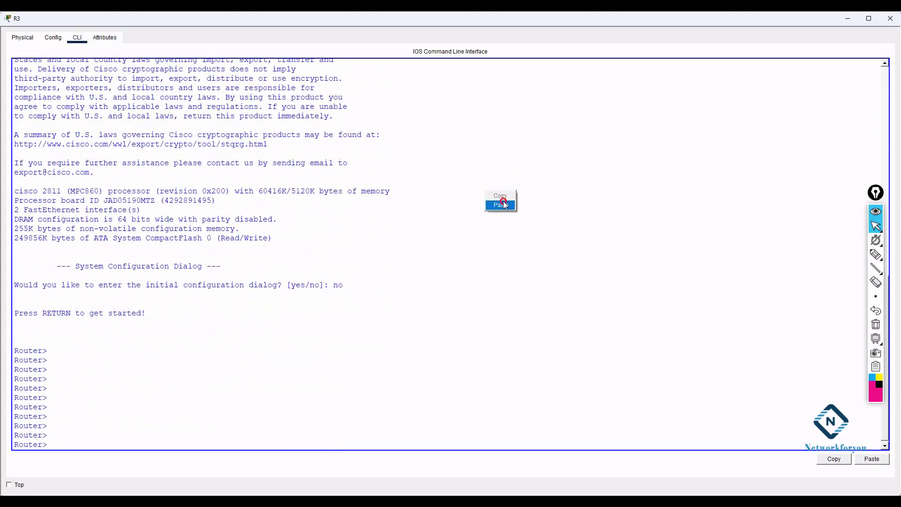
click(501, 205)
drag(52, 136, 306, 363)
key(Return)
key(Return)
key(Return)
key(Return)
key(Return)
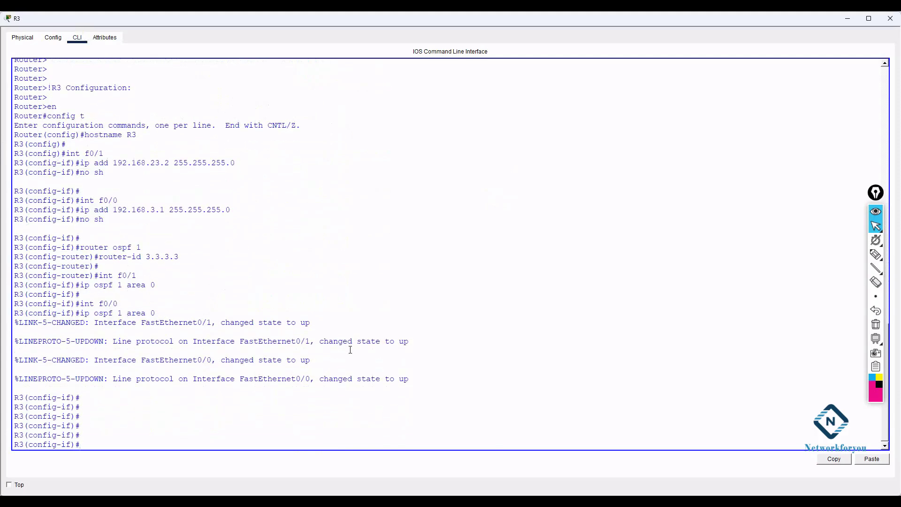
Step: Exit configuration mode, save R3's configuration with wr, and close R3's window
key(ctrl+z)
key(Return)
key(Return)
text(wr)
key(Return)
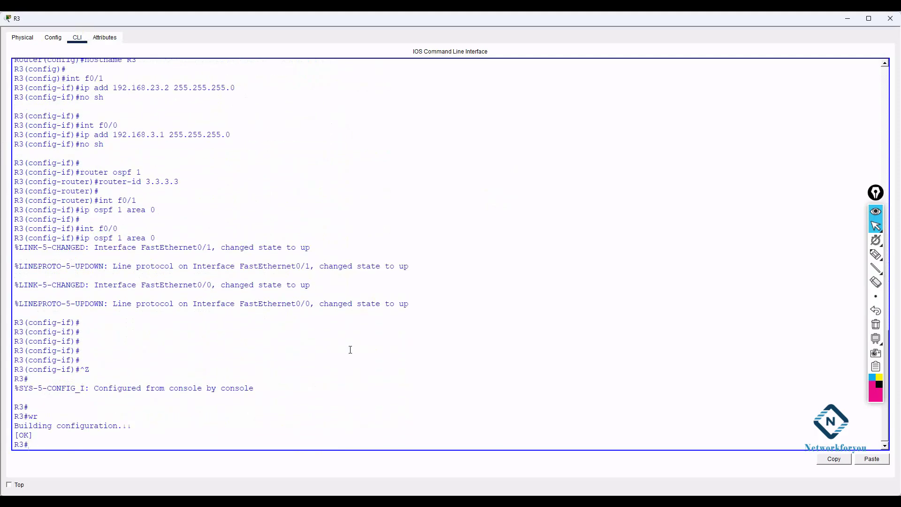
click(888, 17)
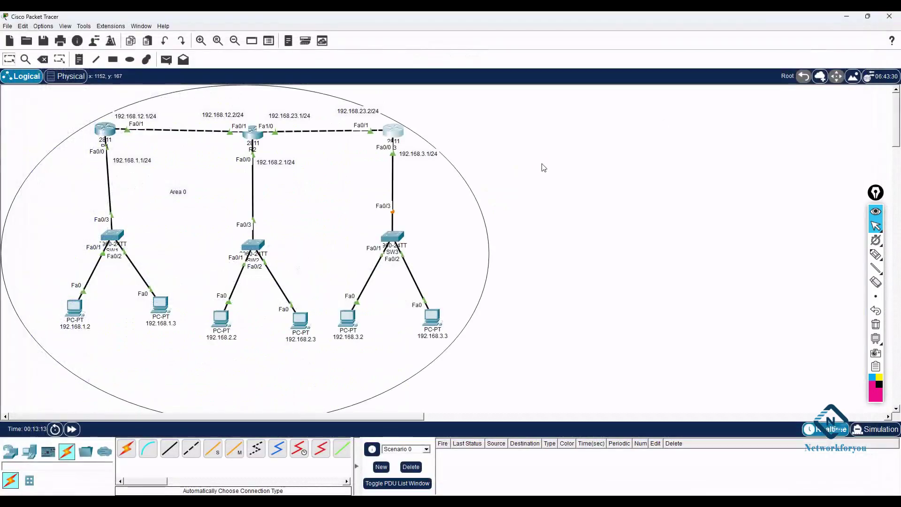
Step: Open PC 192.168.1.2, shrink its window to the right of the topology, and launch Command Prompt
click(74, 315)
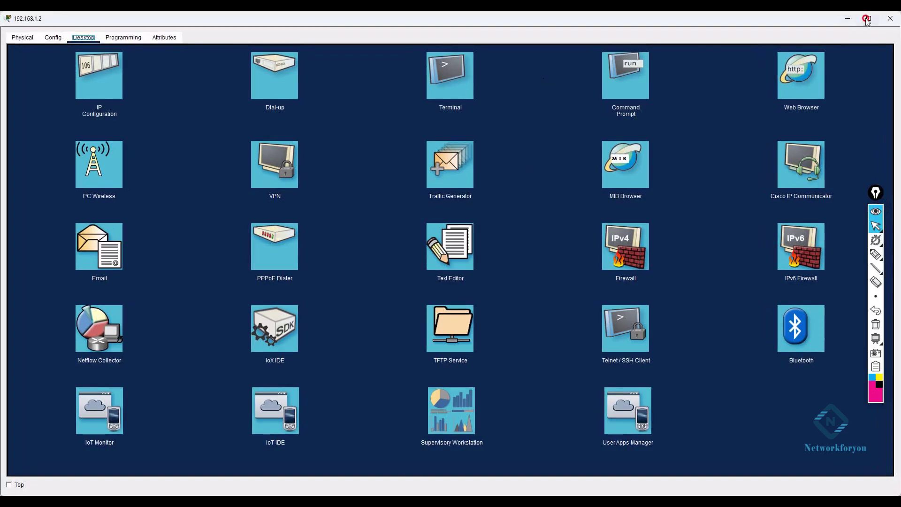
click(867, 19)
double_click(511, 18)
drag(510, 18, 537, 133)
drag(537, 141, 514, 92)
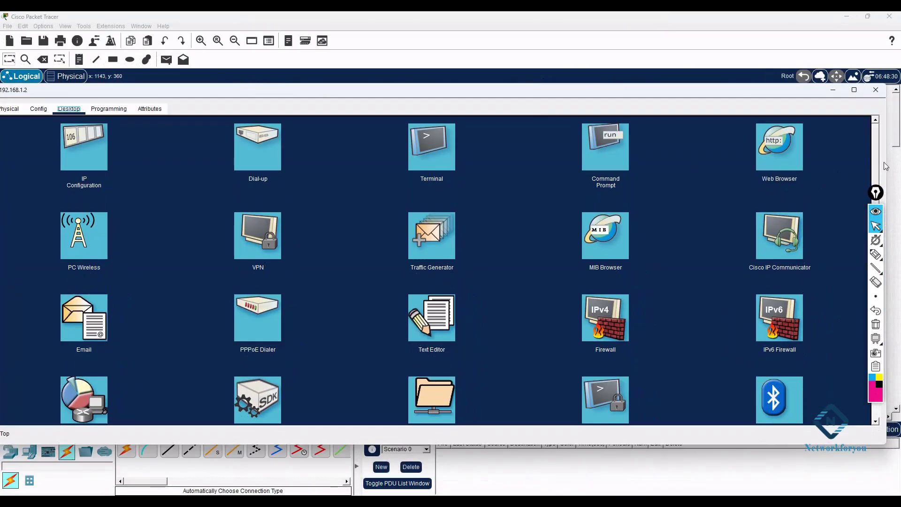
drag(887, 163, 323, 179)
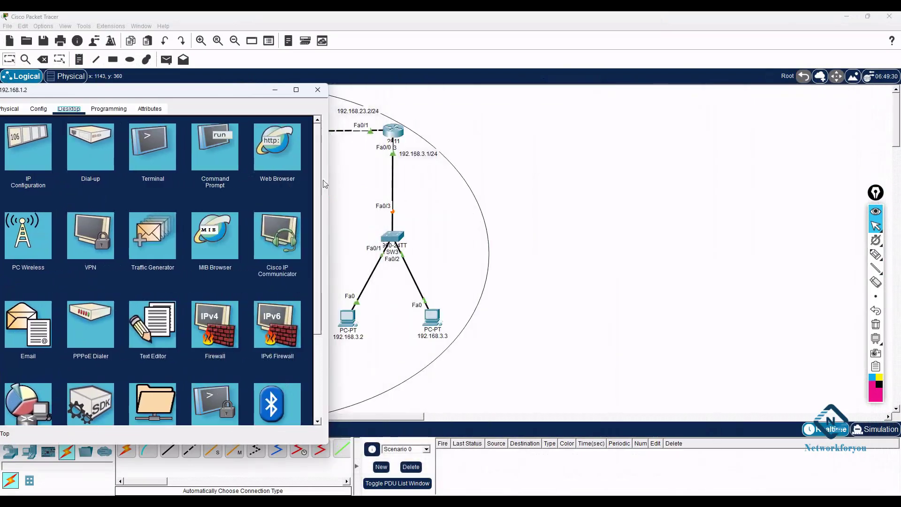
drag(199, 90, 585, 185)
scroll(623, 252, down, 5)
scroll(623, 253, up, 5)
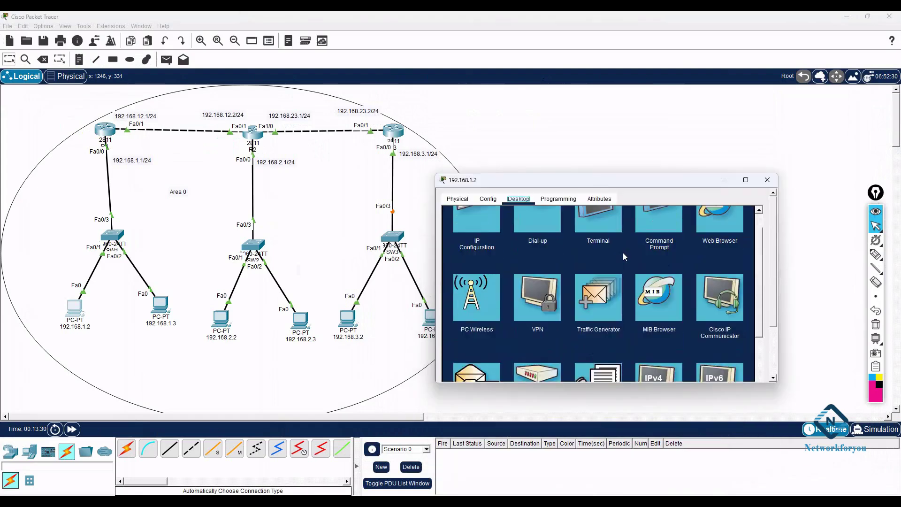
click(664, 239)
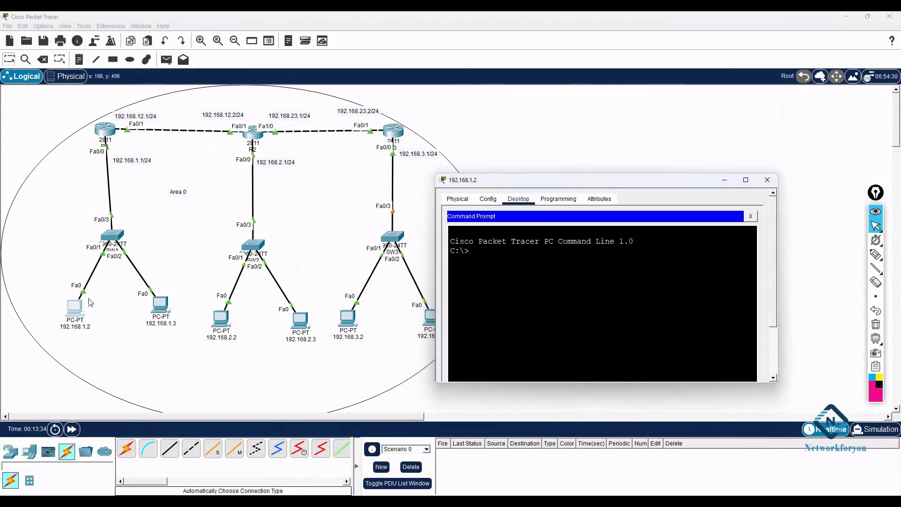
Step: Ping 192.168.2.2 from the PC's command prompt
click(615, 297)
text(ping 192.168.2.2)
key(Return)
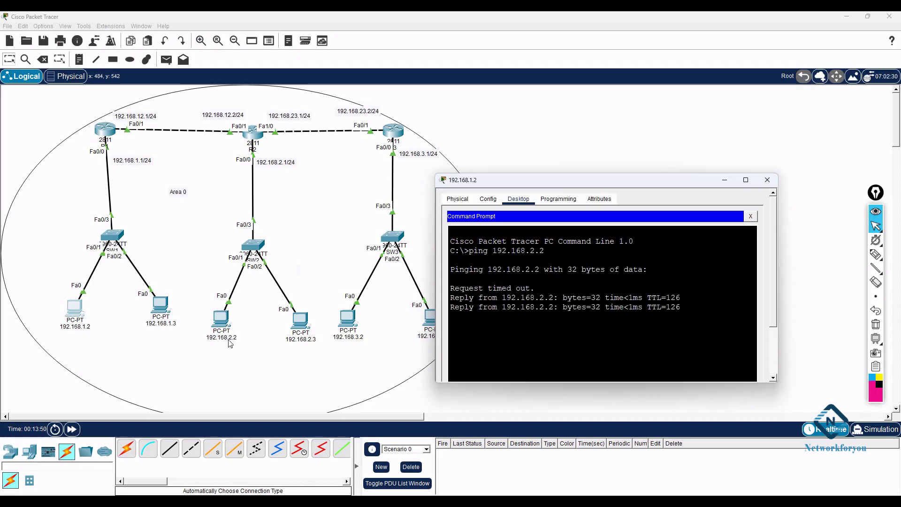
drag(712, 323, 444, 281)
click(583, 299)
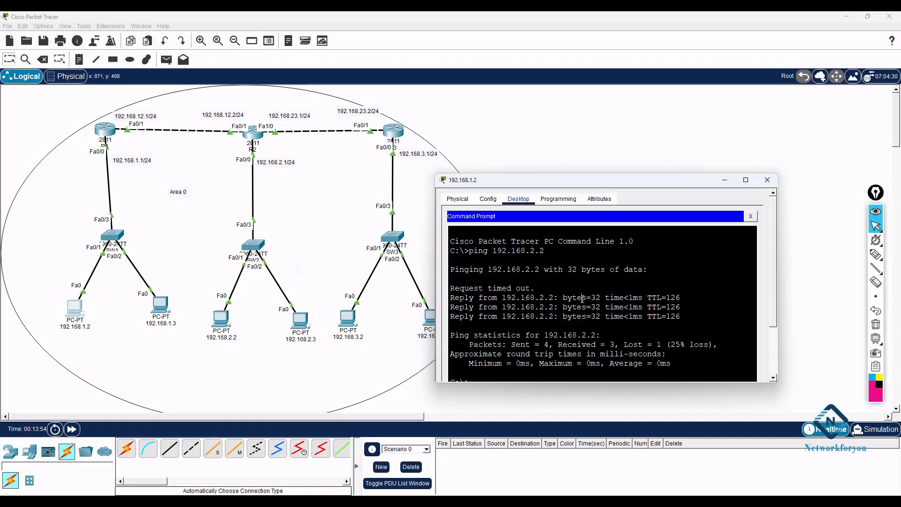
Step: Ping 192.168.2.3 and check its replies
key(Return)
key(Return)
key(Return)
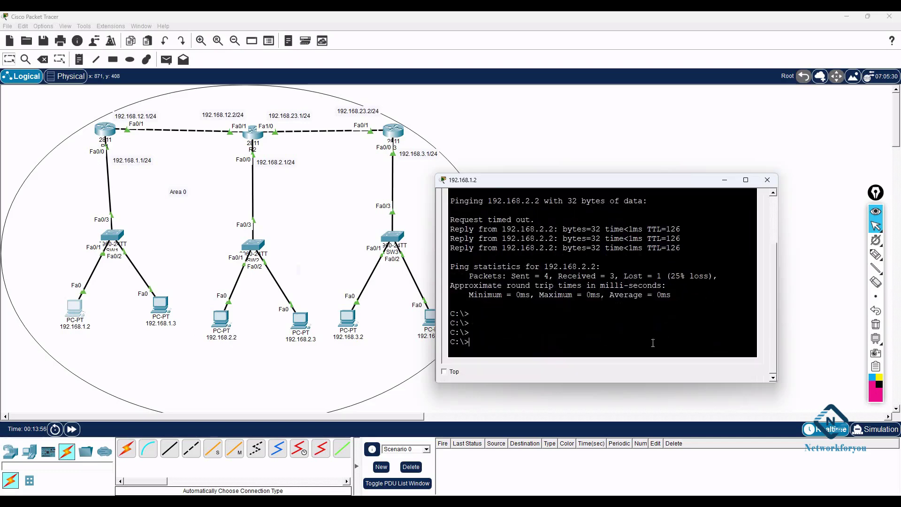
text(ping 192.168.2.3)
key(Return)
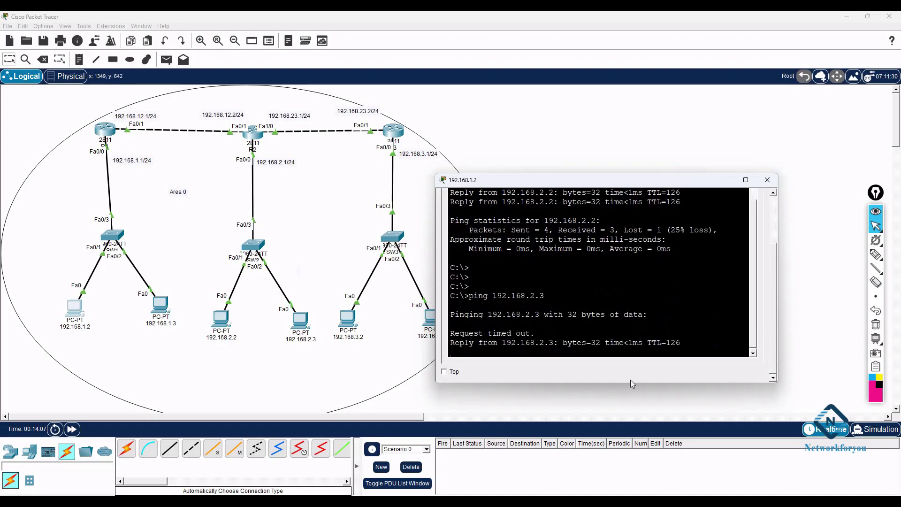
drag(720, 348, 421, 324)
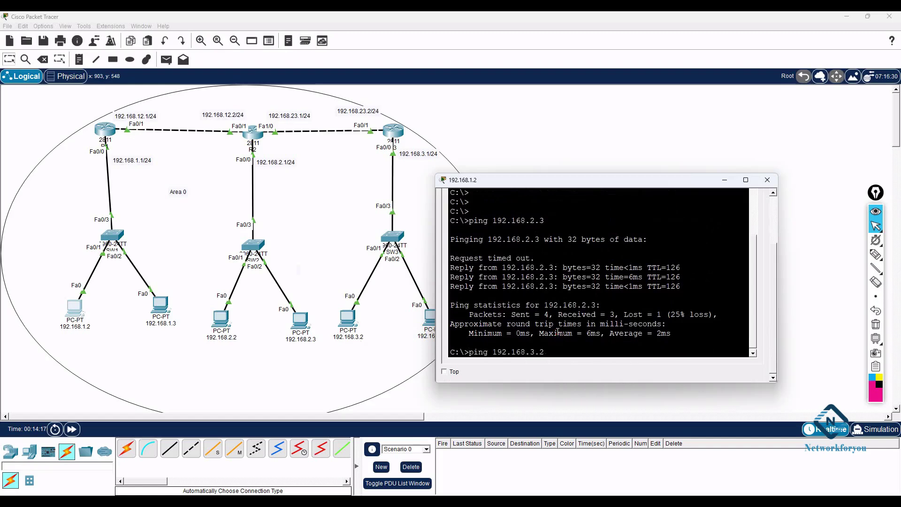
Step: Ping 192.168.3.2 and review the final ping statistics
key(Return)
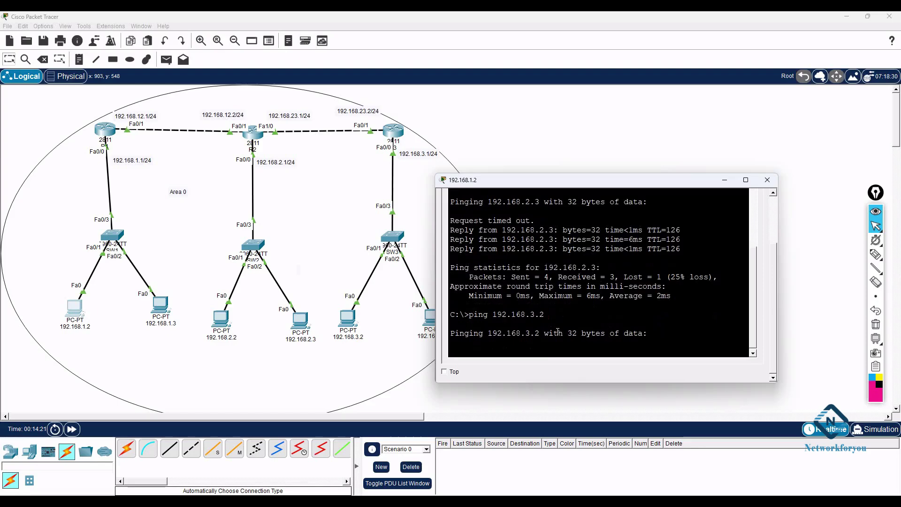
drag(627, 382, 630, 410)
drag(682, 371, 400, 355)
drag(660, 183, 706, 118)
click(640, 241)
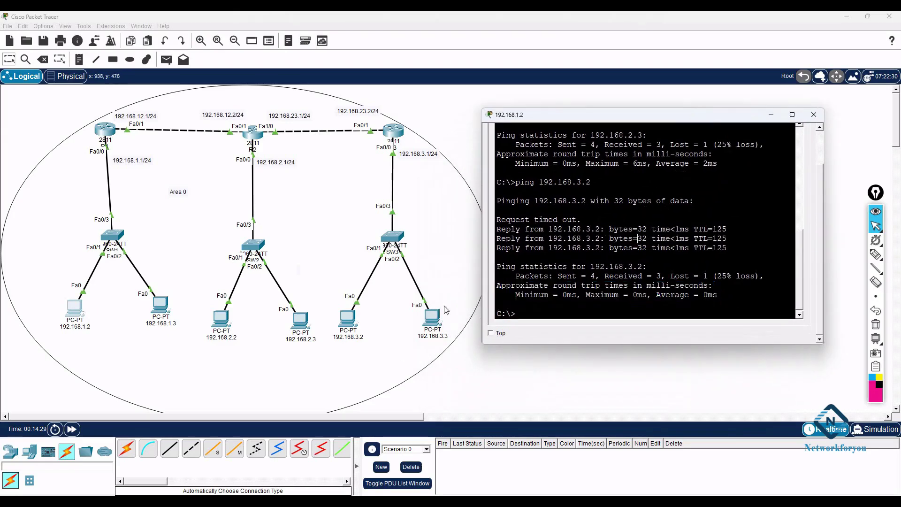